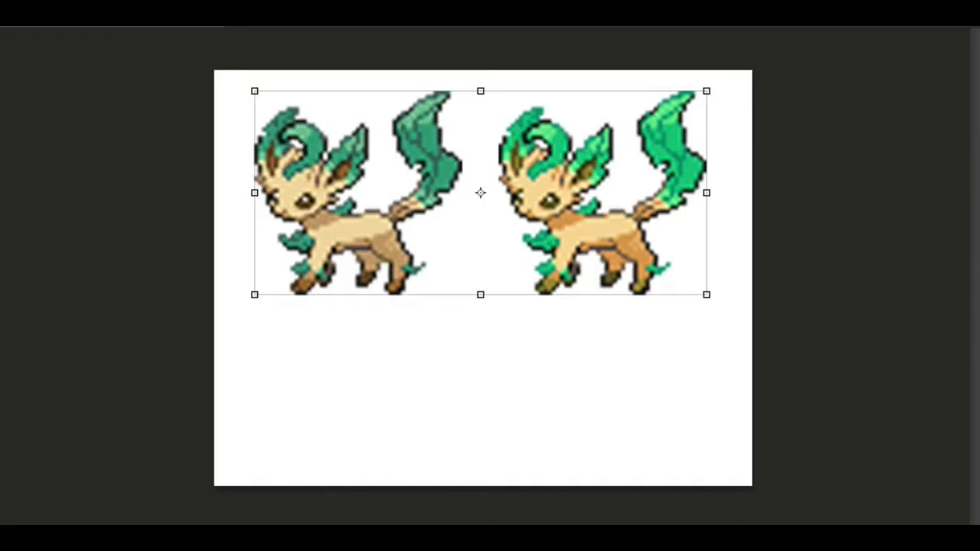
- Move the bright green Leafeon sprite down to the lower middle of the canvas
left_click(603, 192)
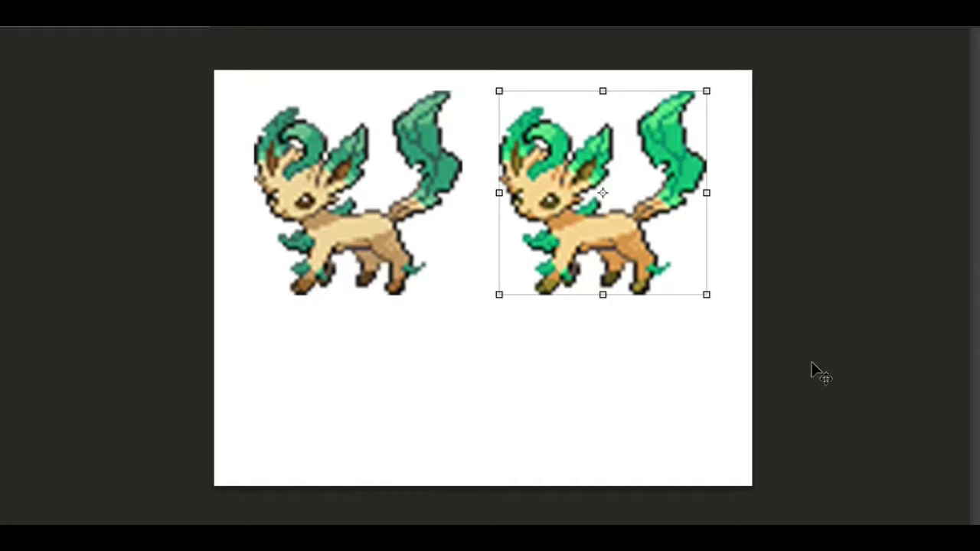
left_click(358, 192)
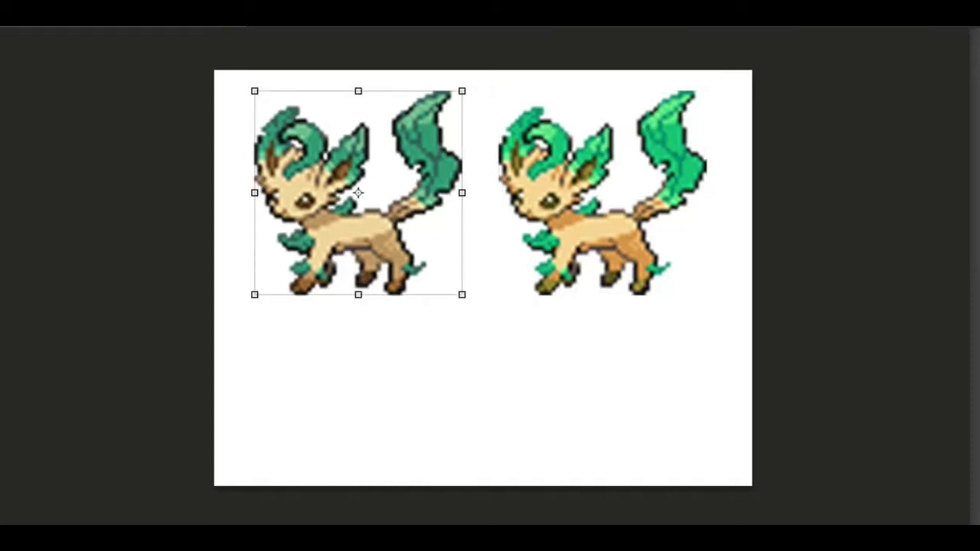
key("alt+bracketright")
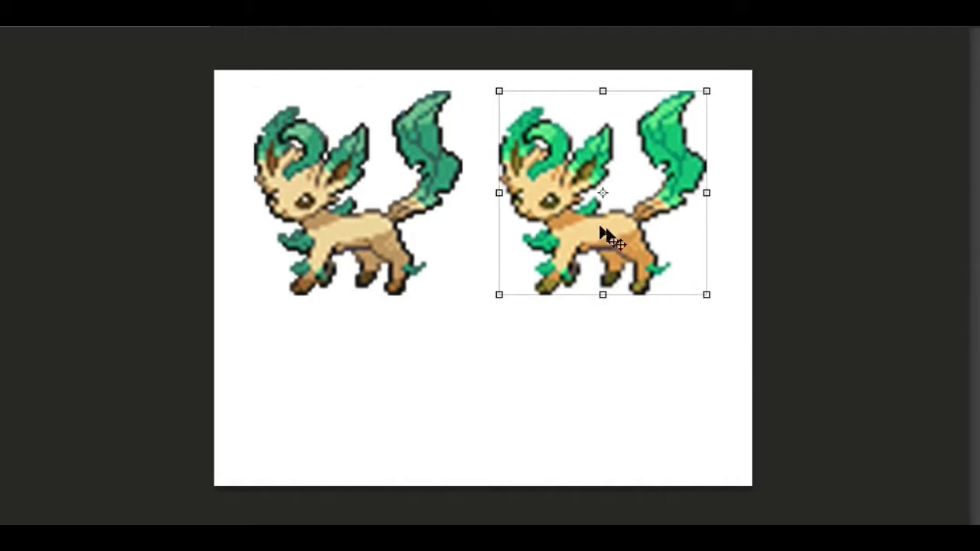
left_click_drag(610, 227, 518, 410)
- Duplicate the darker green Leafeon sprite and place the copy beside the original in the upper part of the canvas
key("alt+bracketleft")
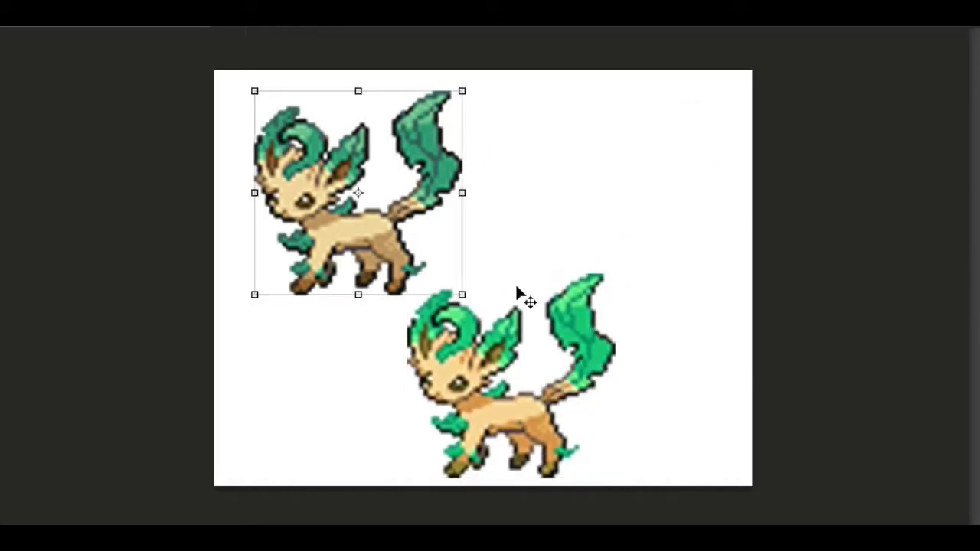
left_click(361, 240)
left_click_drag(430, 241, 606, 228)
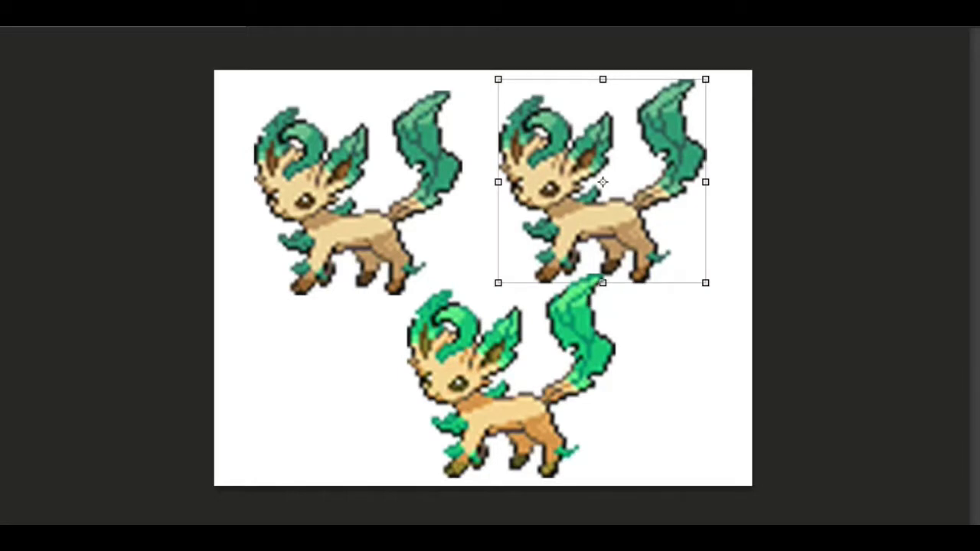
- Align the two darker green Leafeon sprites by their vertical centers
left_click(976, 389, "shift")
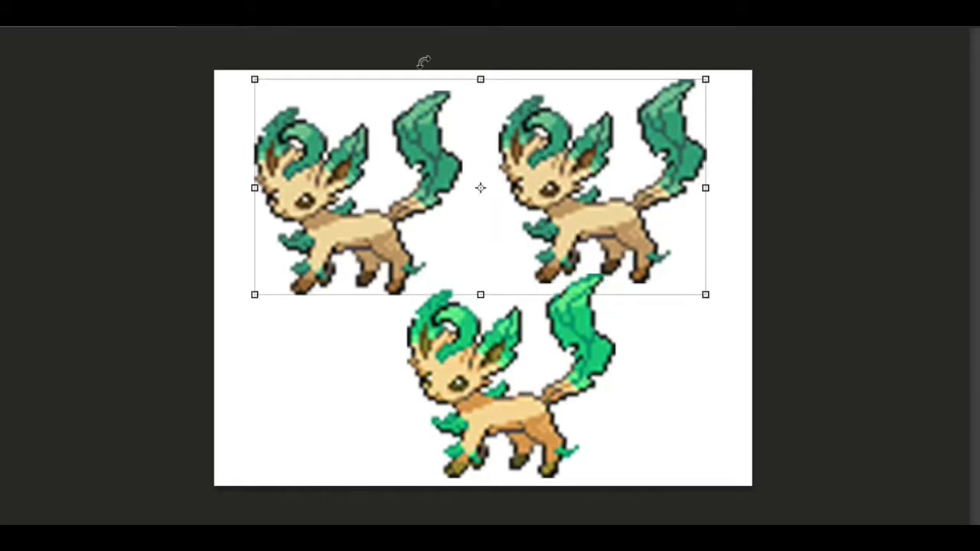
left_click(337, 17)
left_click(378, 34)
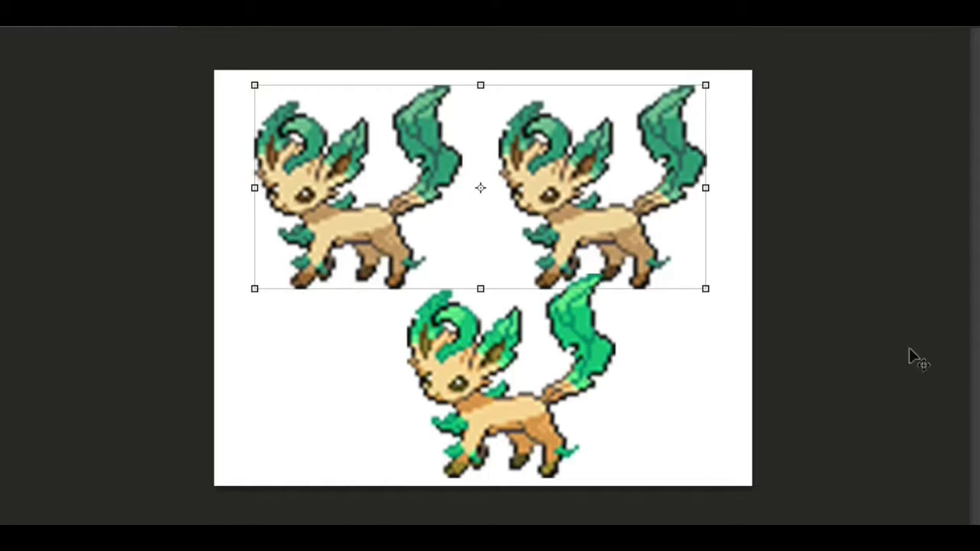
- Shift the bright green Leafeon slightly down toward the canvas's lower edge and delete it
left_click(976, 372)
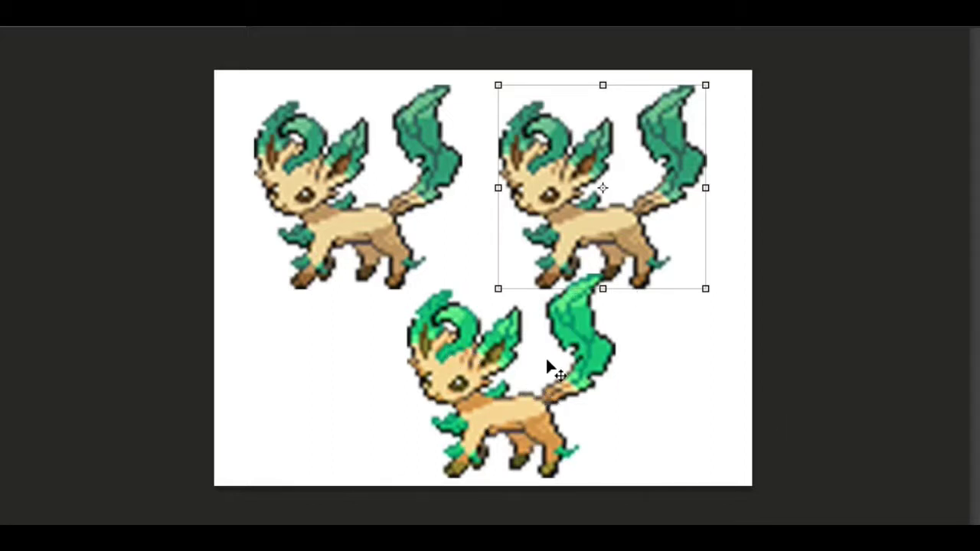
key("z")
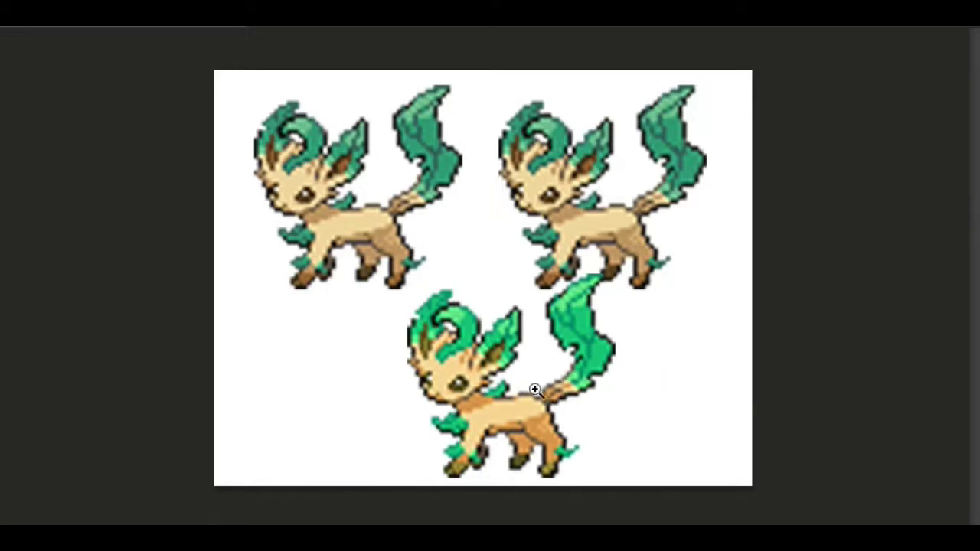
left_click_drag(539, 369, 569, 400)
key("space")
left_click_drag(621, 428, 601, 423)
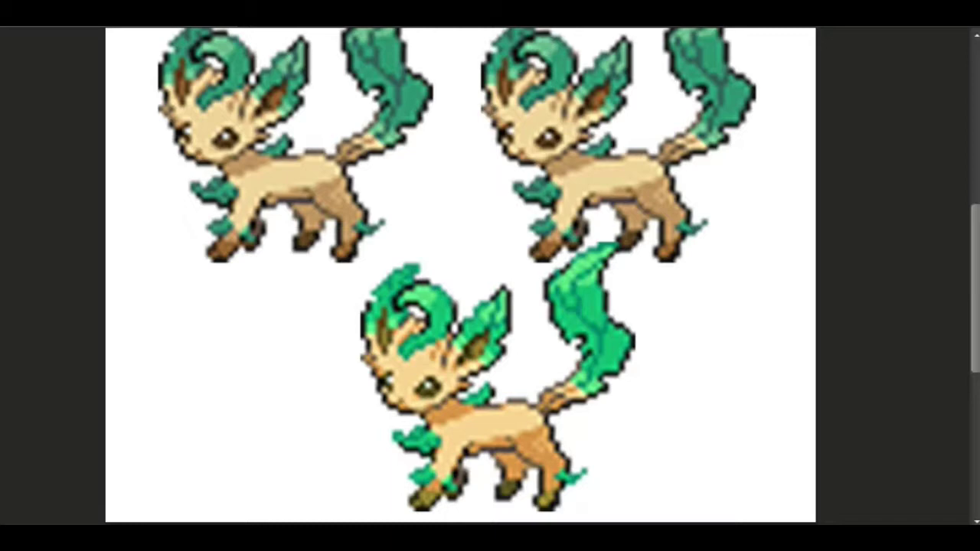
key("ctrl+t")
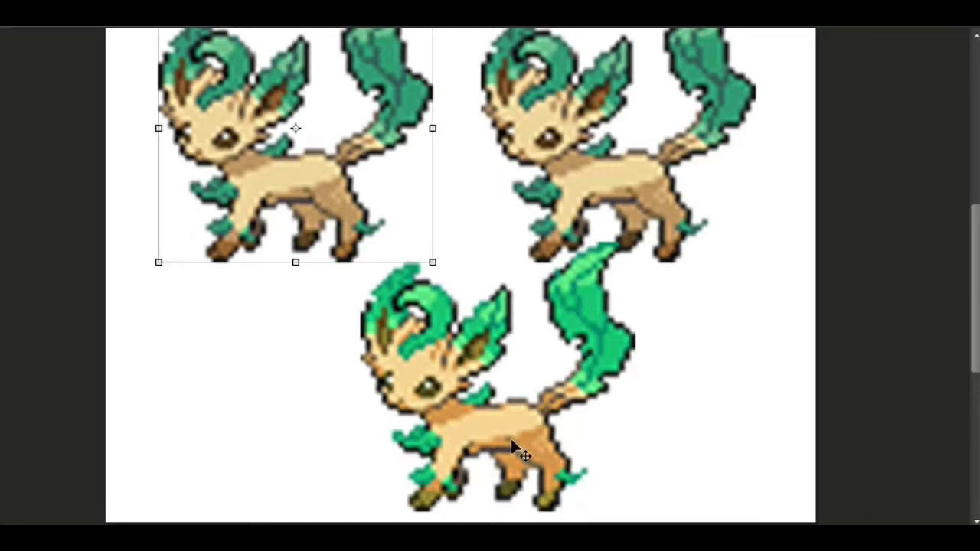
left_click(496, 456)
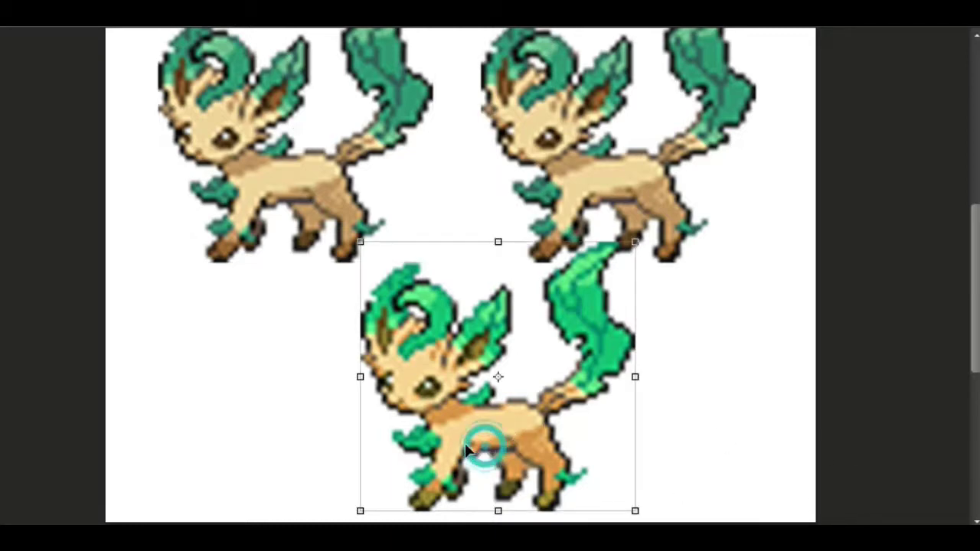
left_click_drag(441, 450, 485, 448)
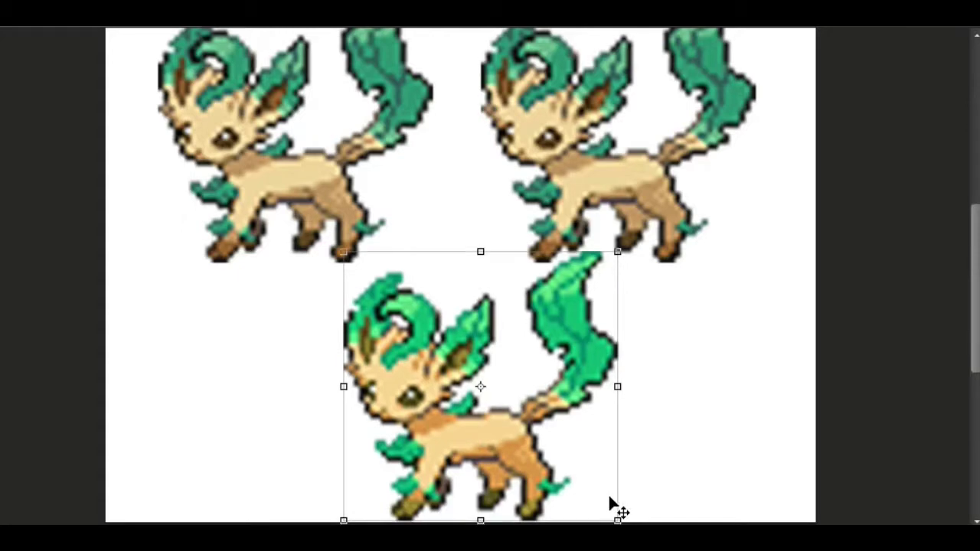
key("Up")
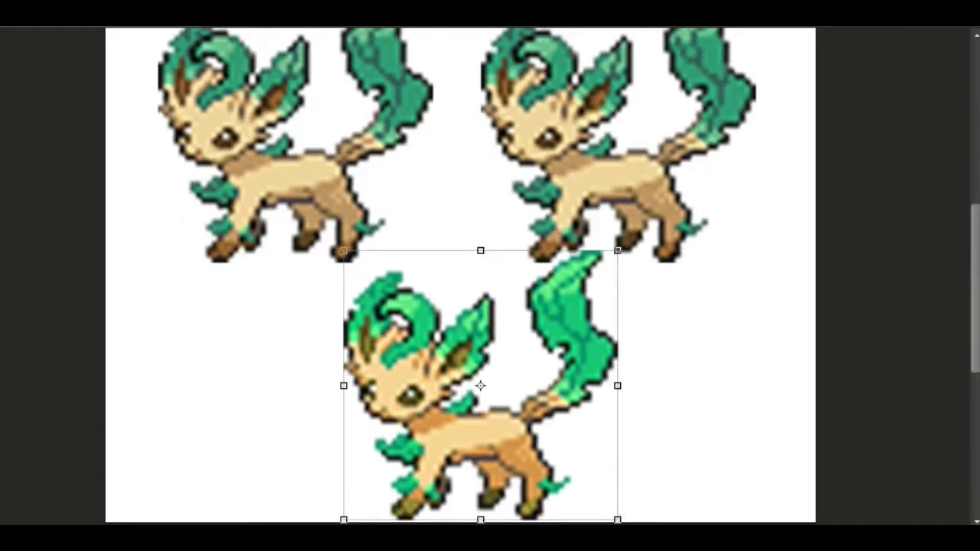
key("Delete")
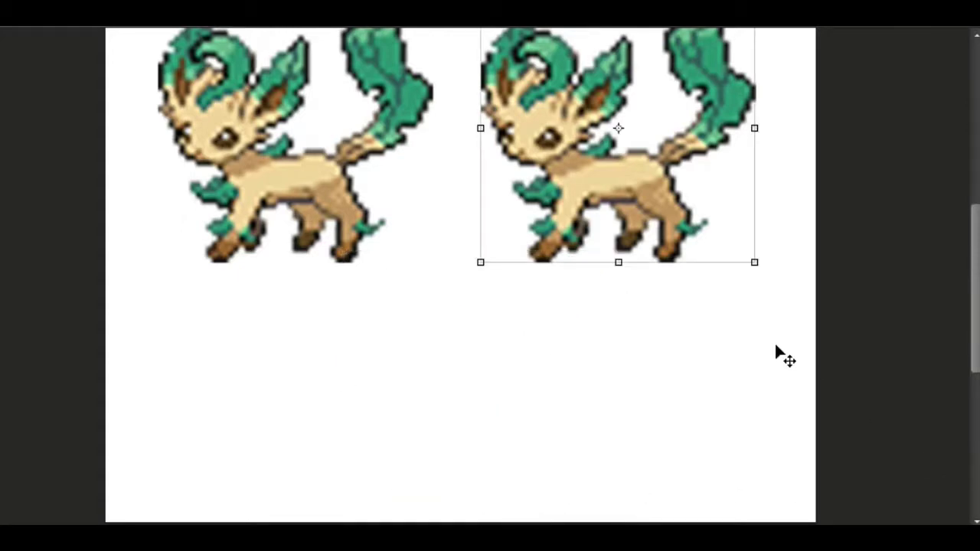
- Select the chest, front-leg and neck leaves and the green of the rear ear on the duplicated Leafeon with the Magic Wand
key("z")
left_click(609, 130)
key("space")
left_click_drag(643, 177, 711, 313)
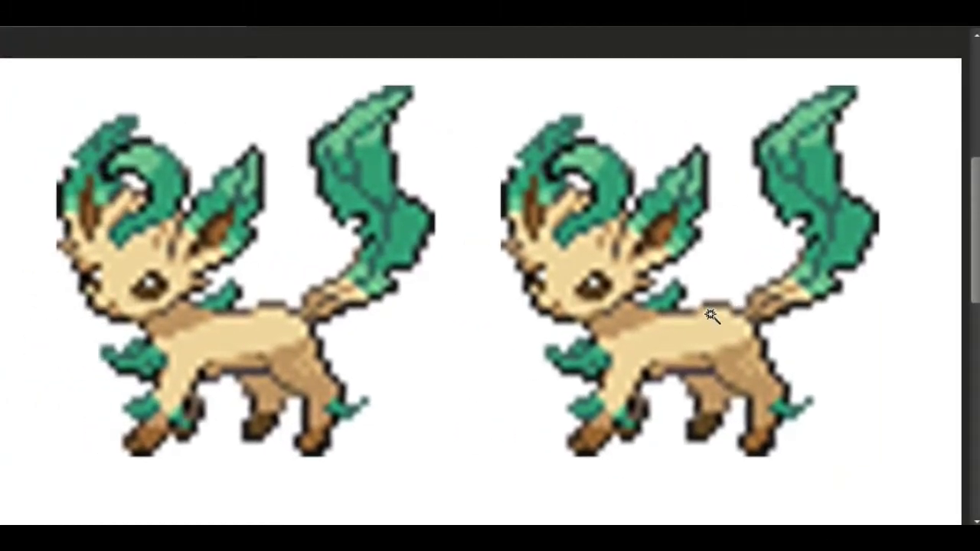
left_click(596, 360)
key("ctrl+d")
left_click_drag(601, 301, 565, 279)
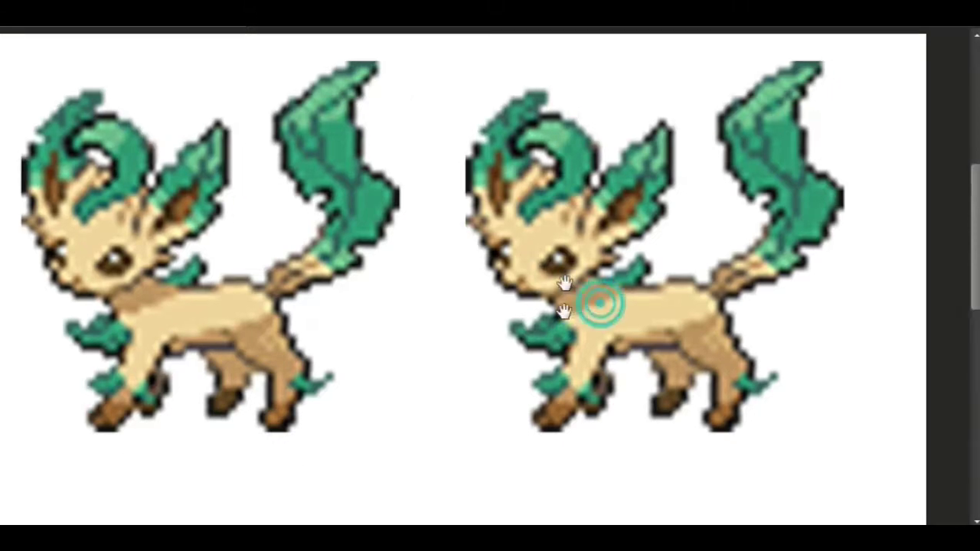
left_click(550, 338)
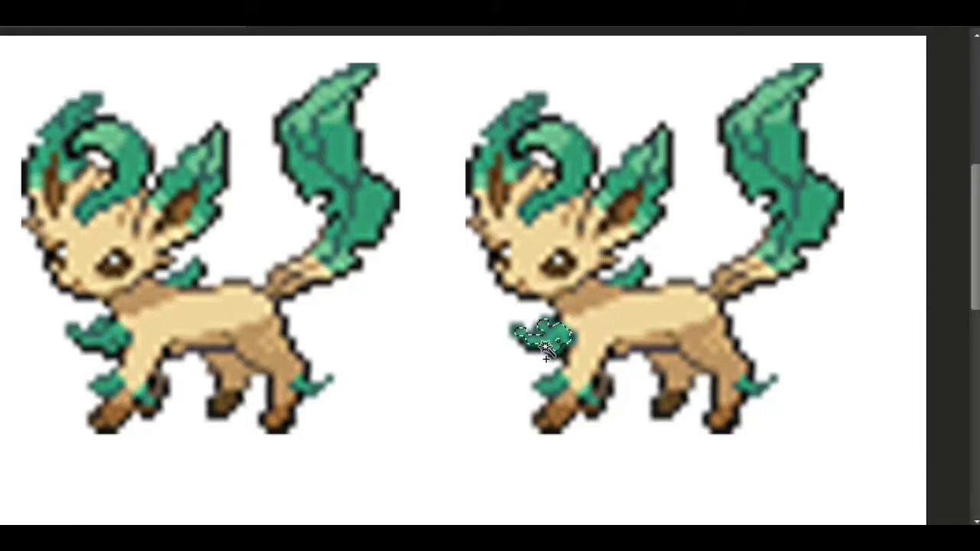
left_click(574, 398, "shift")
left_click(593, 405, "shift")
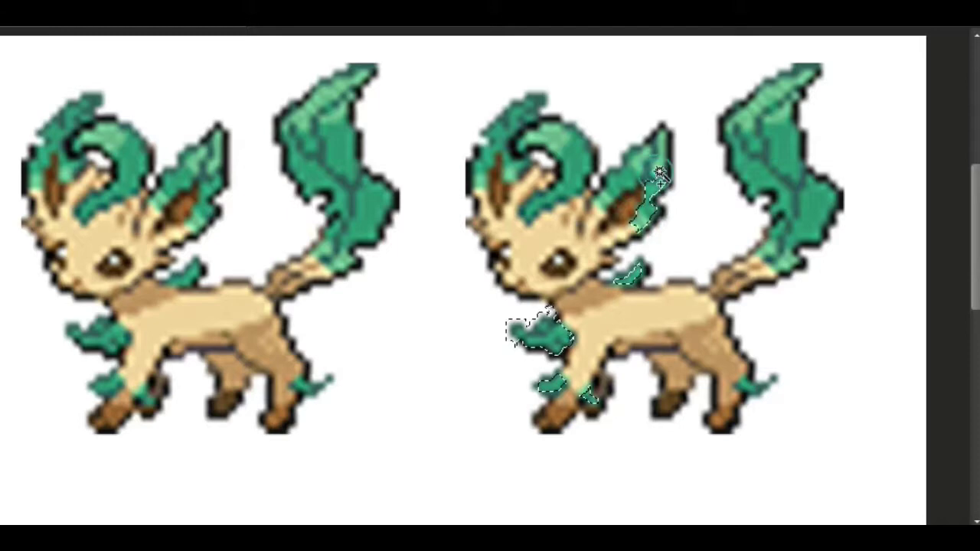
left_click(658, 170, "shift")
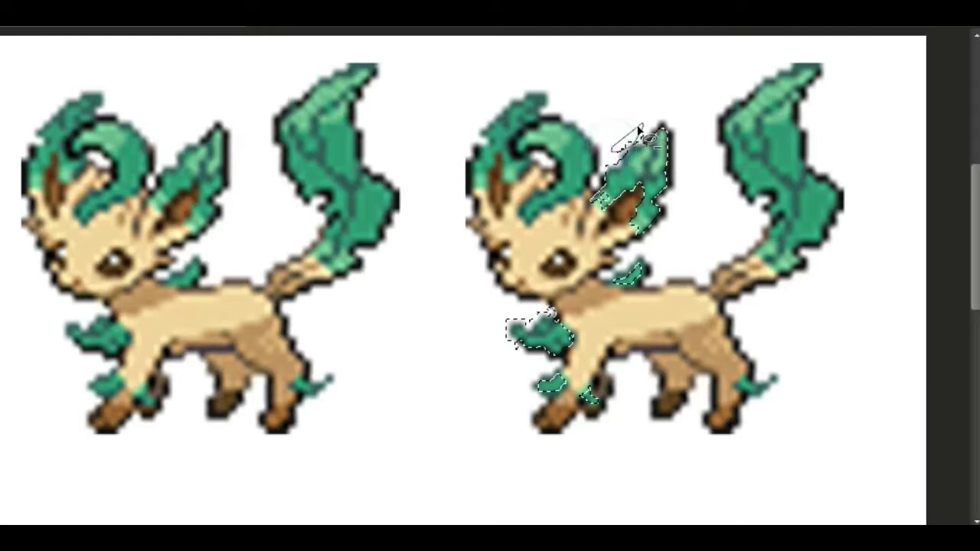
- Add the curled forehead leaf and the green of the front ear on the duplicated Leafeon to the selection
left_click(558, 163, "shift")
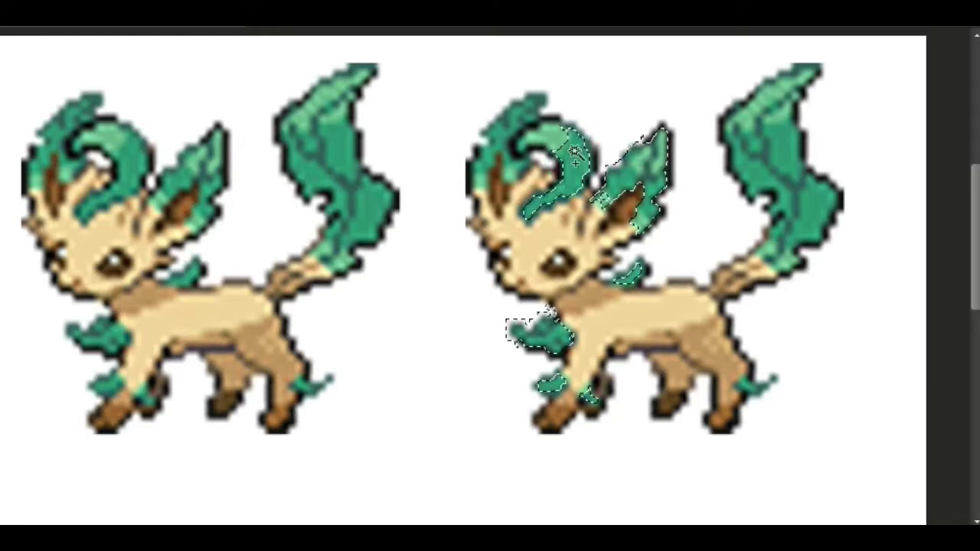
left_click(543, 138, "shift")
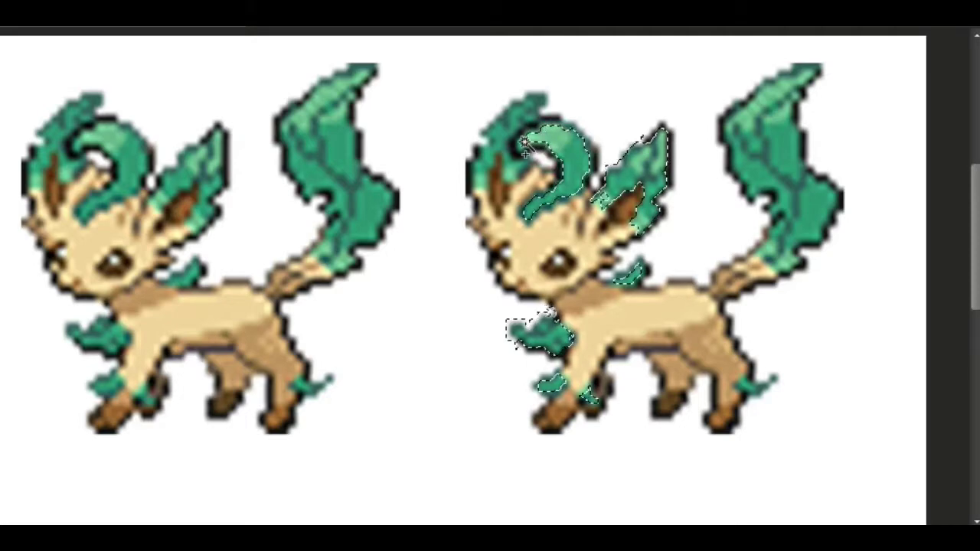
left_click(521, 144, "shift")
left_click(515, 124, "shift")
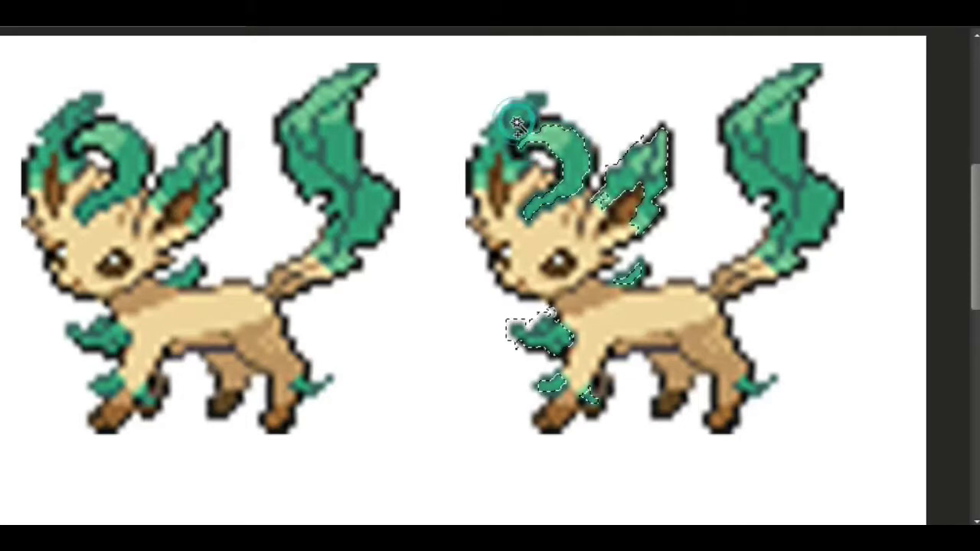
left_click(508, 182, "shift")
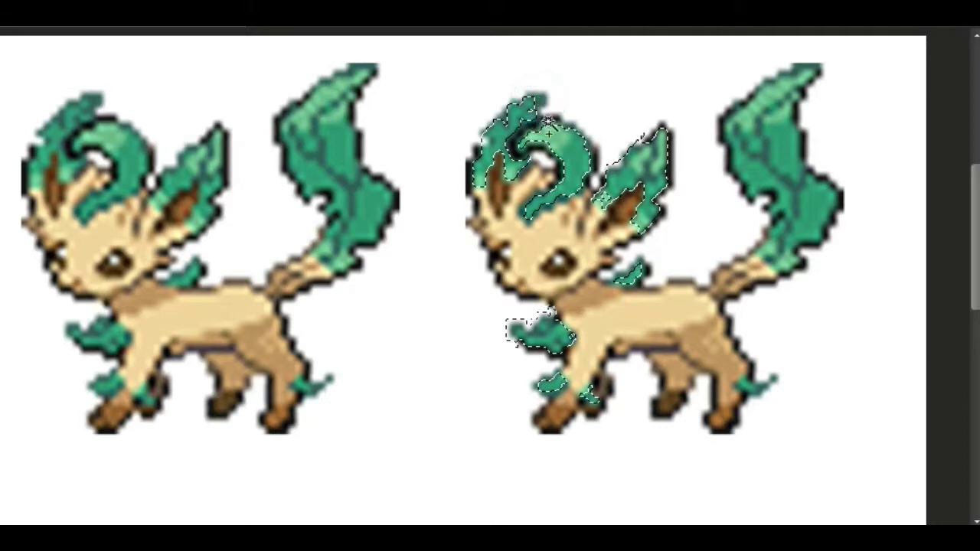
- Add the hind-leg leaf and all green shades of the leafy tail on the duplicated Leafeon to the selection
left_click_drag(744, 308, 724, 305)
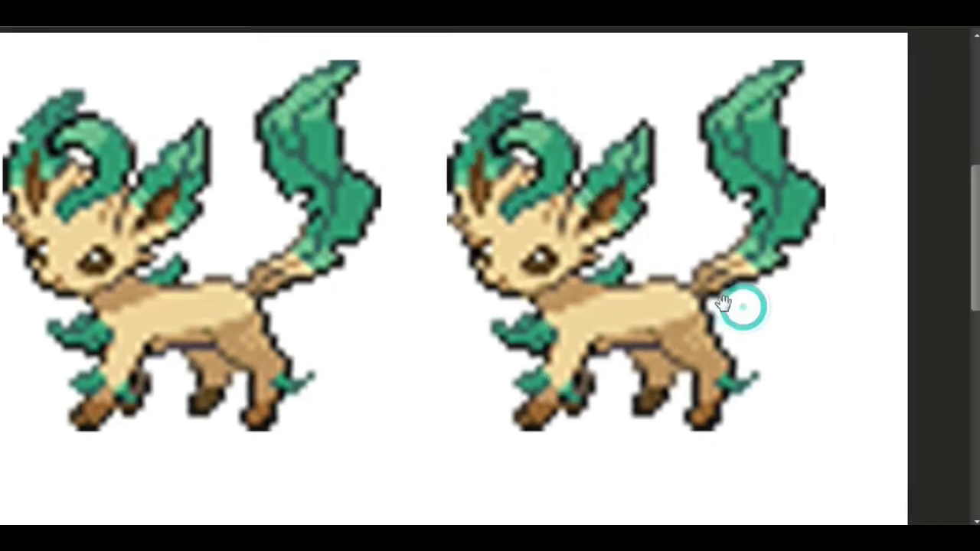
left_click(748, 385, "shift")
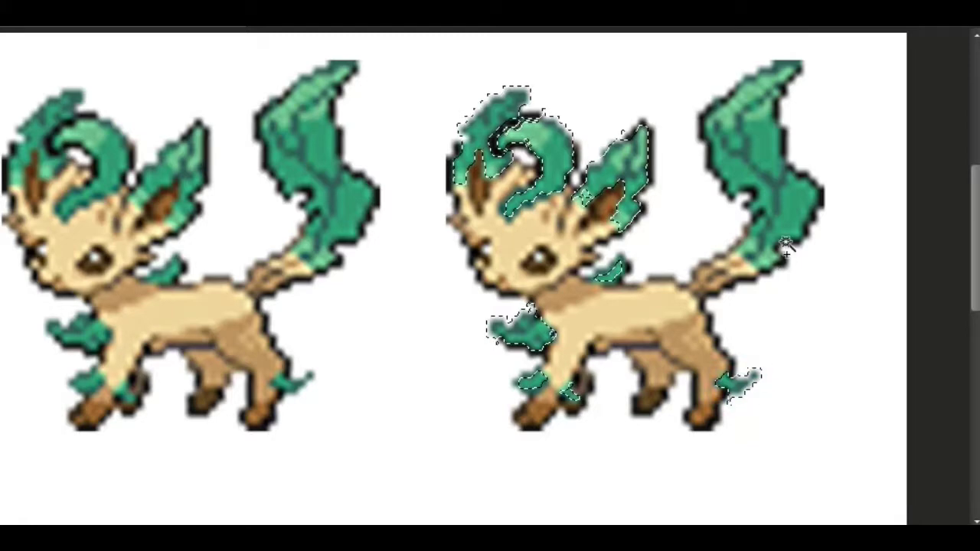
left_click(764, 259, "shift")
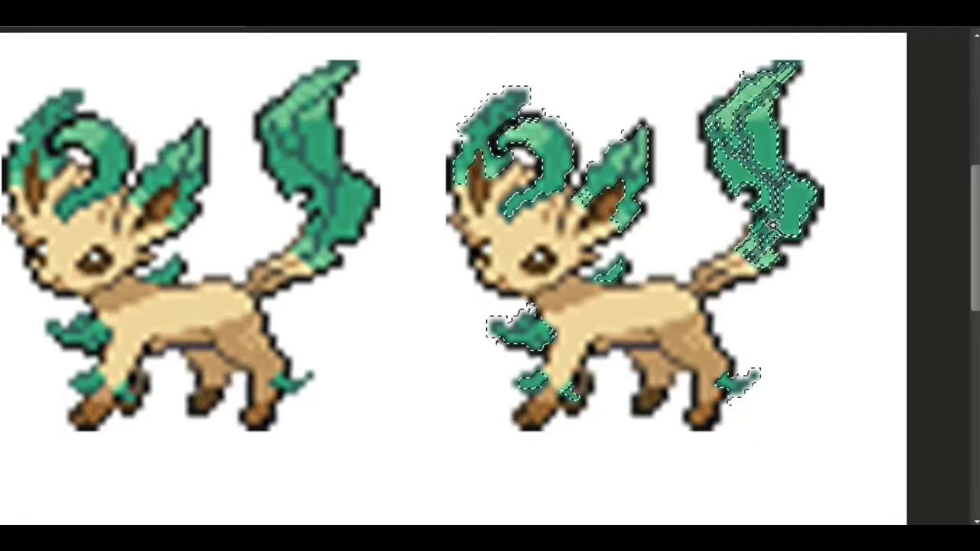
left_click(783, 207, "shift")
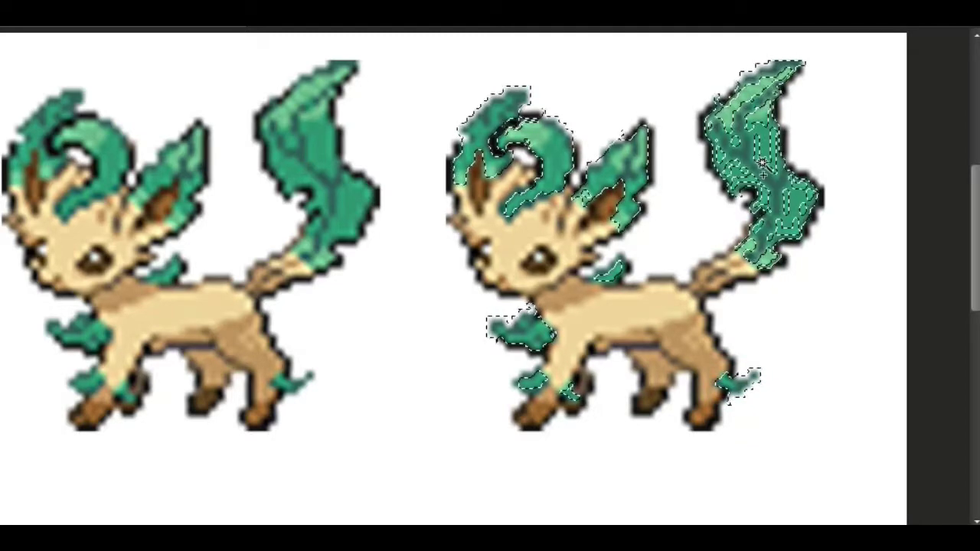
left_click(763, 170, "shift")
left_click(766, 132, "shift")
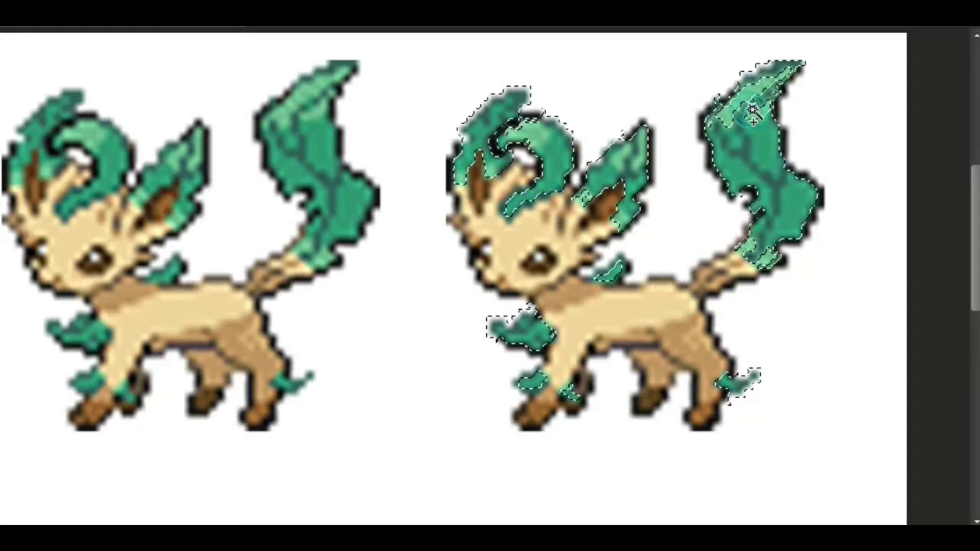
left_click(750, 102, "shift")
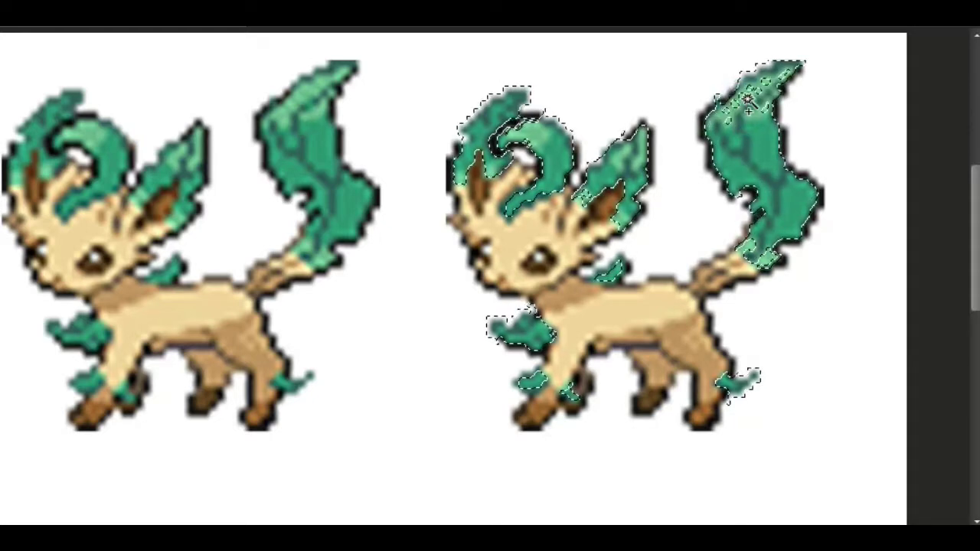
left_click(768, 102, "shift")
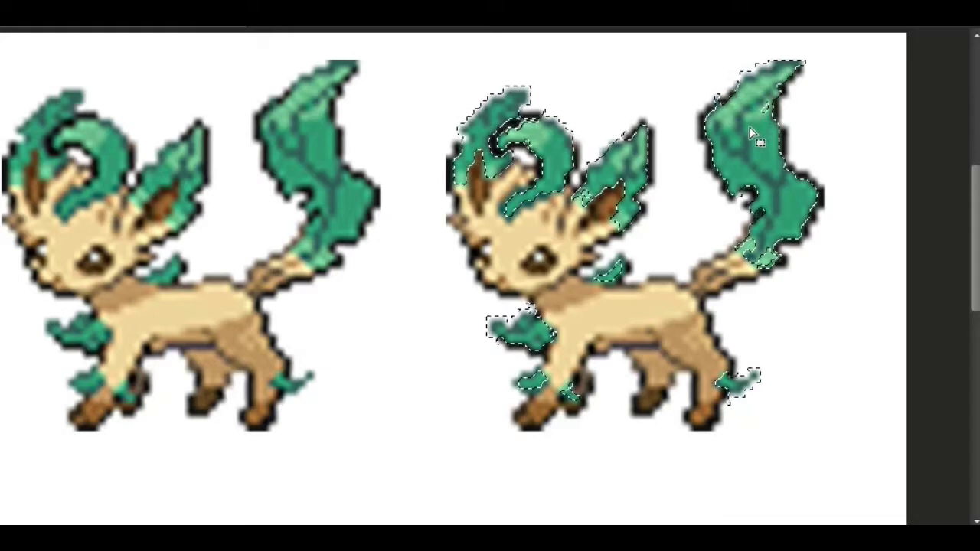
left_click(765, 261, "shift")
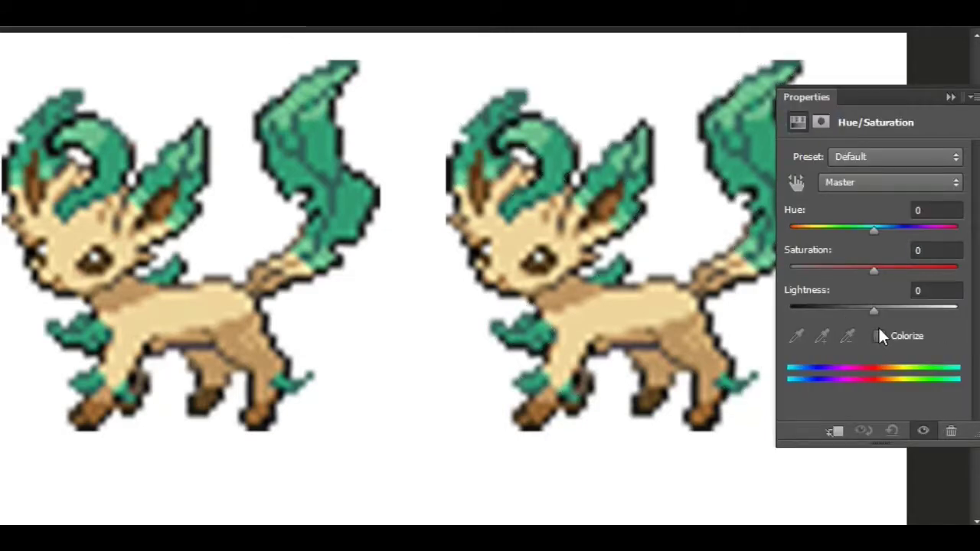
- Colorize the selected leaf areas with a Hue/Saturation adjustment at hue 50, saturation 41 and lightness -8
left_click(879, 337)
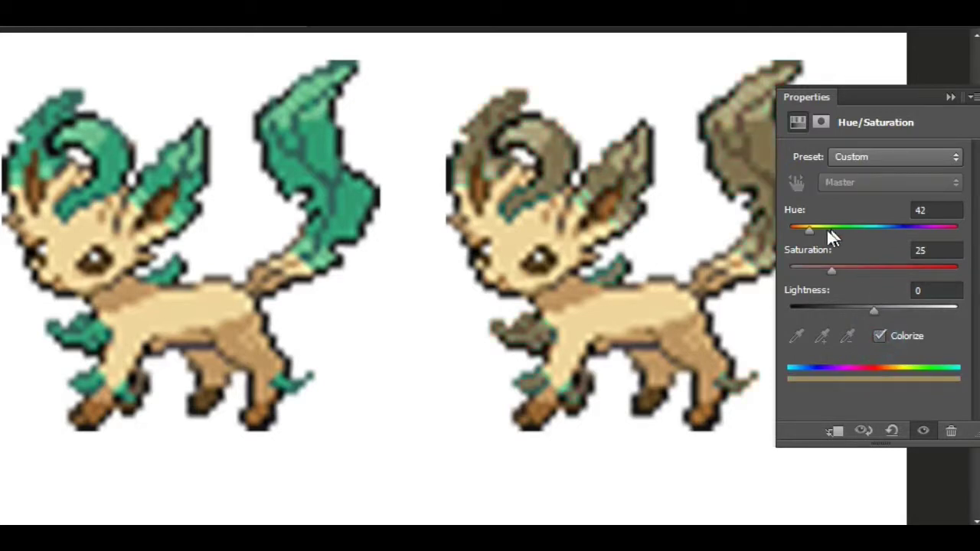
left_click_drag(812, 230, 828, 228)
left_click_drag(833, 270, 841, 269)
mouse_move(827, 229)
left_mouse_down()
mouse_move(814, 230)
mouse_move(822, 227)
left_mouse_up()
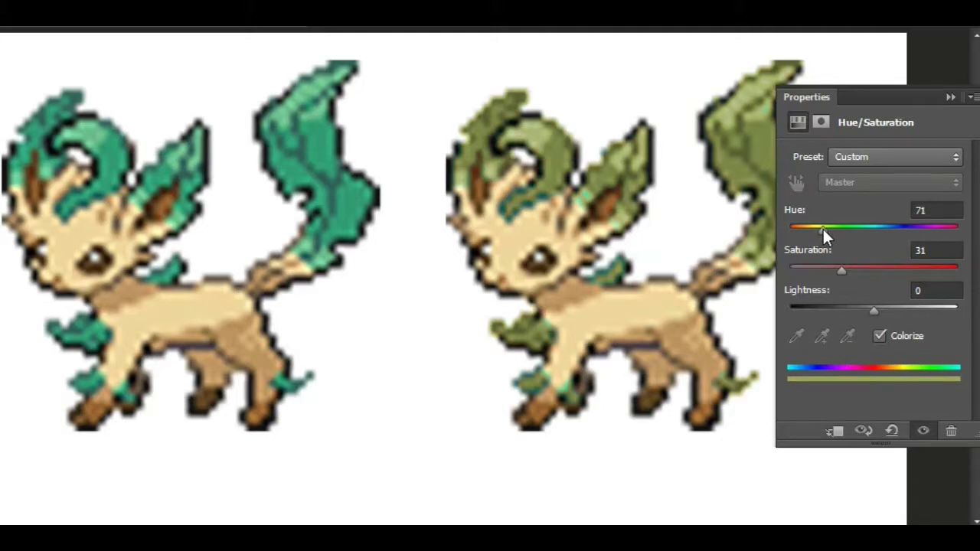
left_click_drag(839, 270, 834, 268)
mouse_move(821, 230)
left_mouse_down()
mouse_move(804, 230)
mouse_move(814, 229)
left_mouse_up()
left_click_drag(841, 269, 859, 269)
left_click_drag(870, 310, 867, 308)
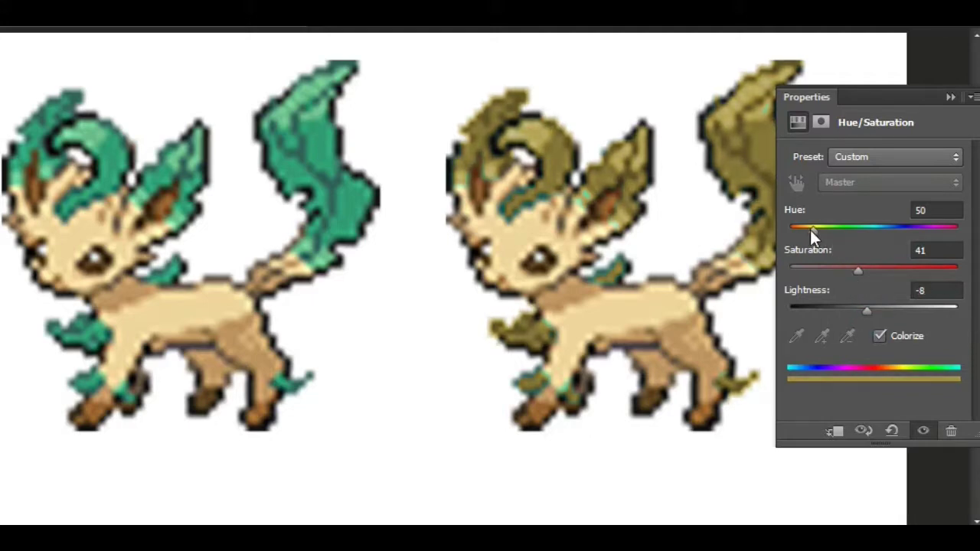
- Set the leaves' Hue/Saturation adjustment to hue 46 and saturation 47
left_click_drag(810, 229, 809, 229)
left_click_drag(865, 270, 867, 269)
left_click(949, 96)
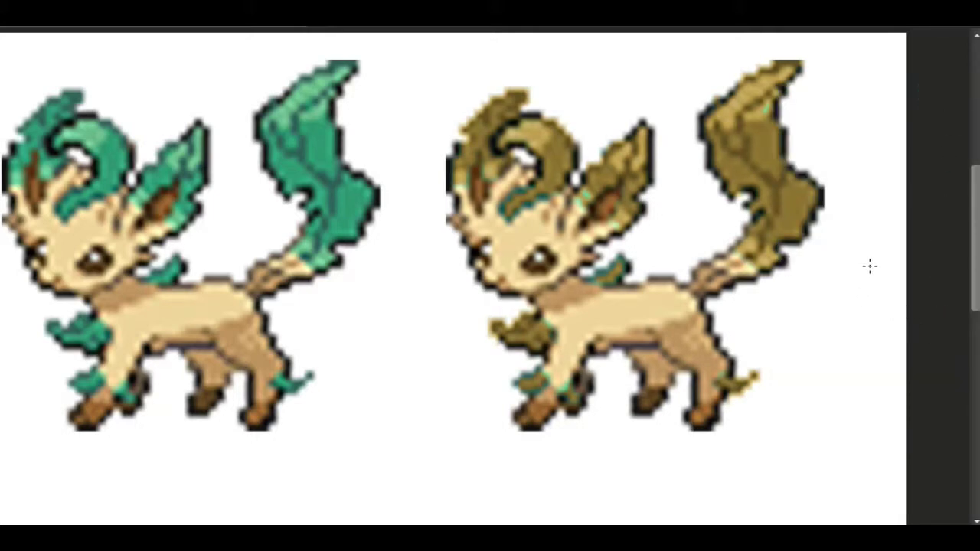
- Choose the "air" brush preset for touching up the recolored leaves
key("F5")
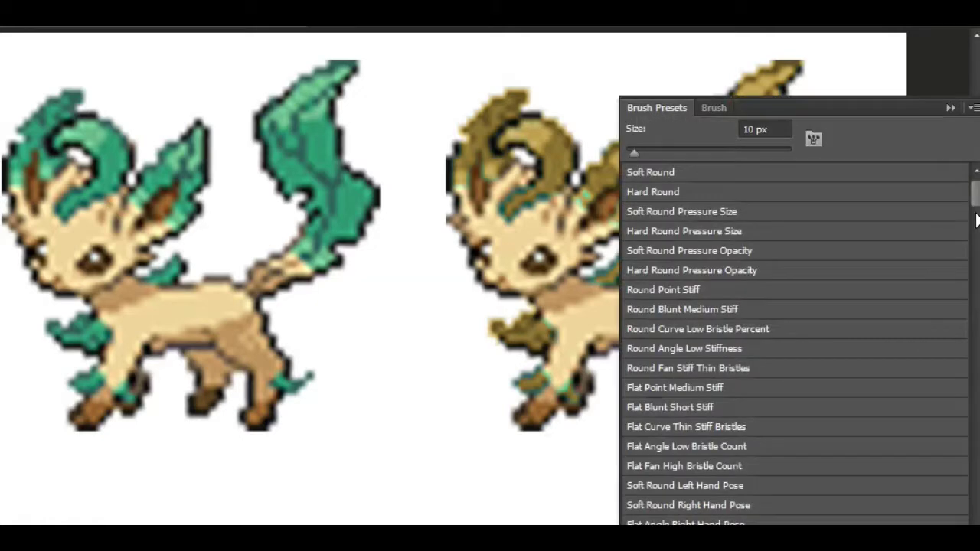
mouse_move(974, 192)
left_mouse_down()
mouse_move(975, 543)
mouse_move(974, 490)
mouse_move(975, 544)
mouse_move(975, 532)
left_mouse_up()
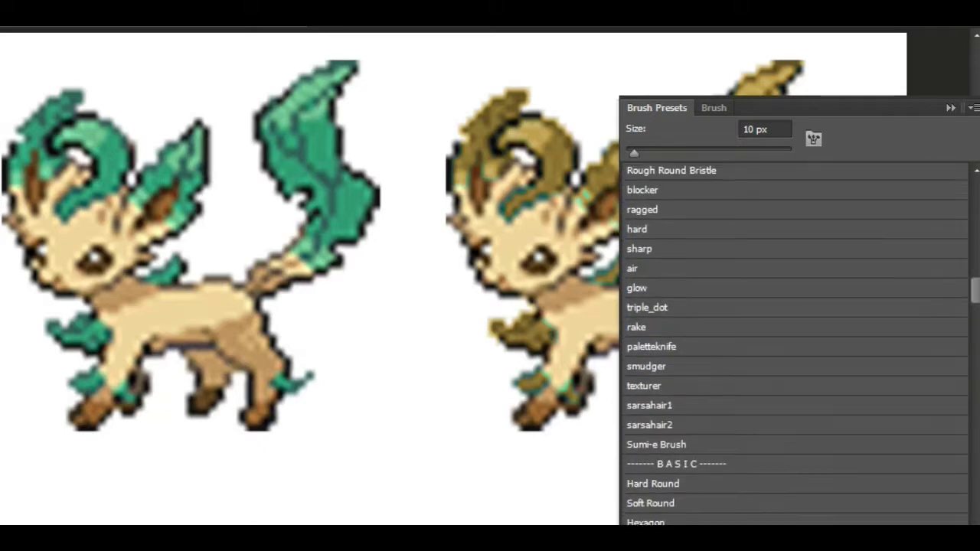
left_click_drag(975, 291, 974, 280)
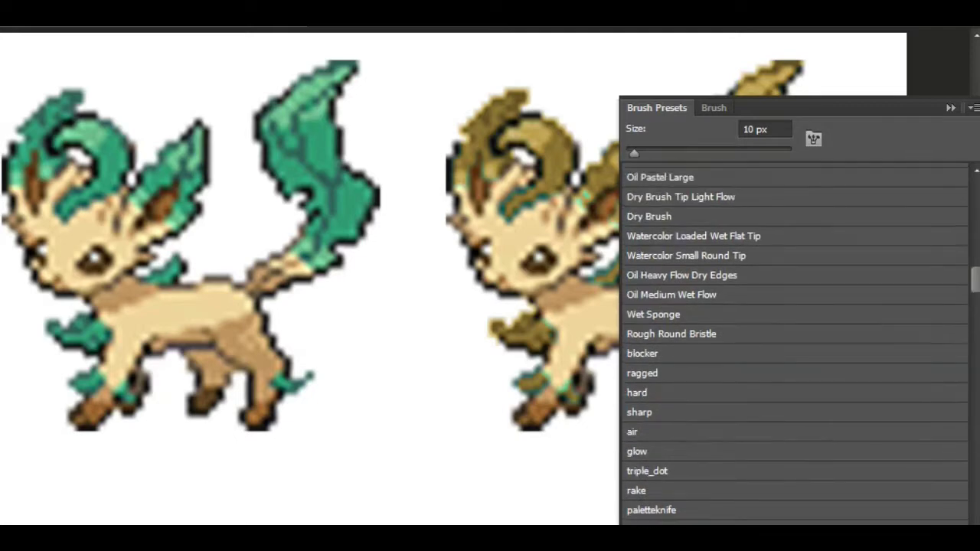
left_click(694, 434)
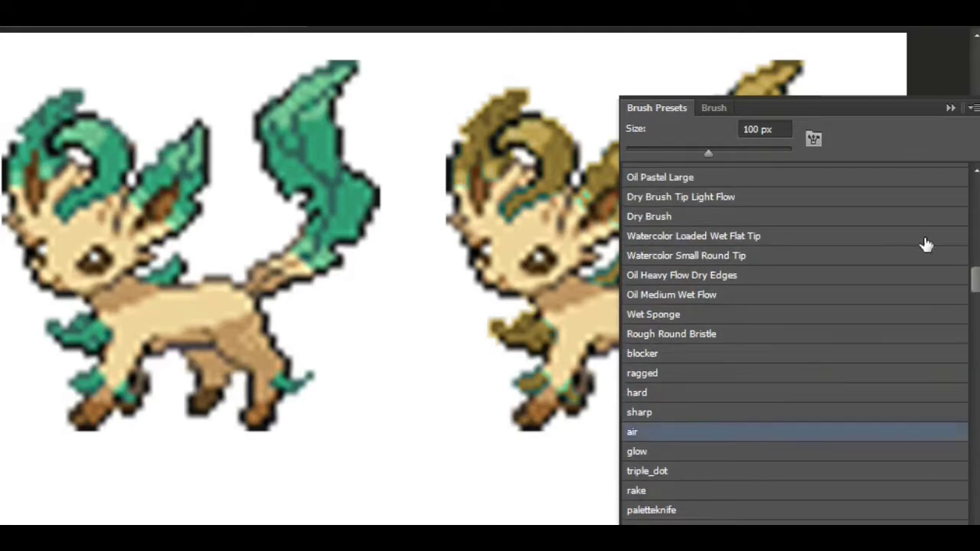
left_click(951, 108)
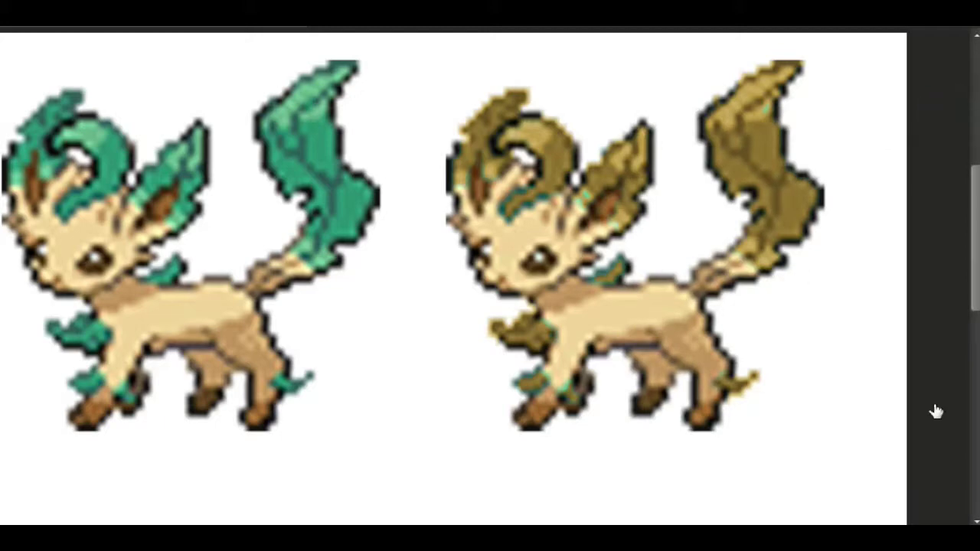
- Brush the leaf recoloring over the leftover green pixels near the upper part of the duplicated Leafeon's tail
left_click(765, 121)
left_click(771, 95)
left_click(775, 83)
left_click(770, 87)
left_click(766, 79)
left_click(771, 71)
- Brush the leaf recoloring over the teal edges of the leaf behind the duplicated Leafeon's neck
left_click(620, 262)
left_click(621, 258)
left_click(622, 265)
left_click(591, 277)
left_click(587, 282)
left_click(589, 280)
left_click(598, 281)
left_click(596, 281)
- Brush the leaf recoloring over the green pixels along the lower and inner edges of the front ear
left_click(611, 223)
left_click(617, 223)
left_click(614, 223)
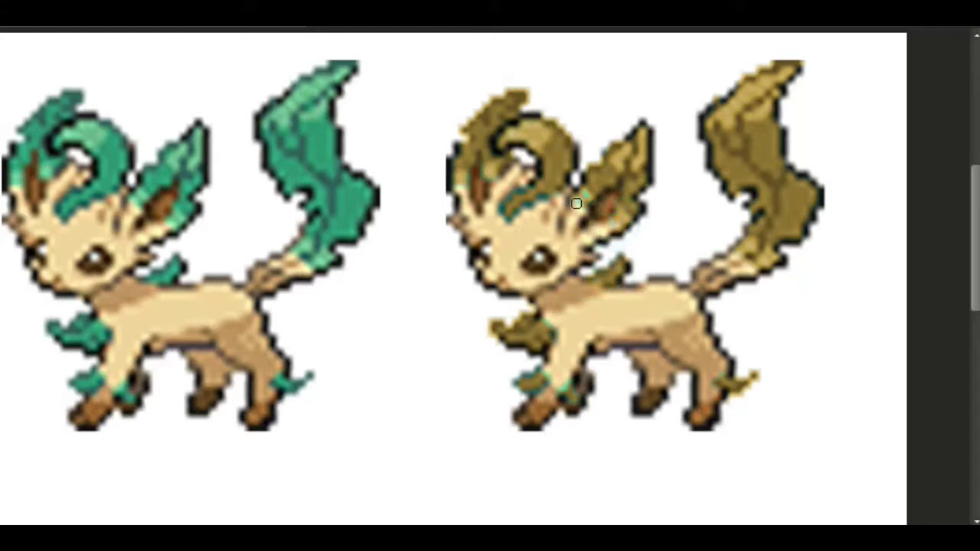
left_click_drag(575, 203, 572, 216)
left_click(573, 215)
- Brush the leaf recoloring over the remaining teal edges of the curled forehead leaf and the rear ear
left_click(505, 222)
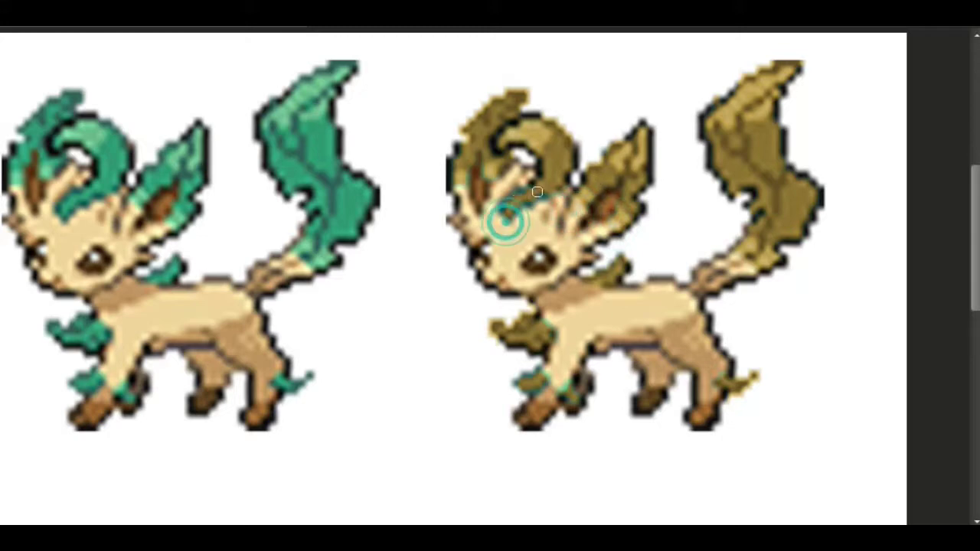
left_click(547, 182)
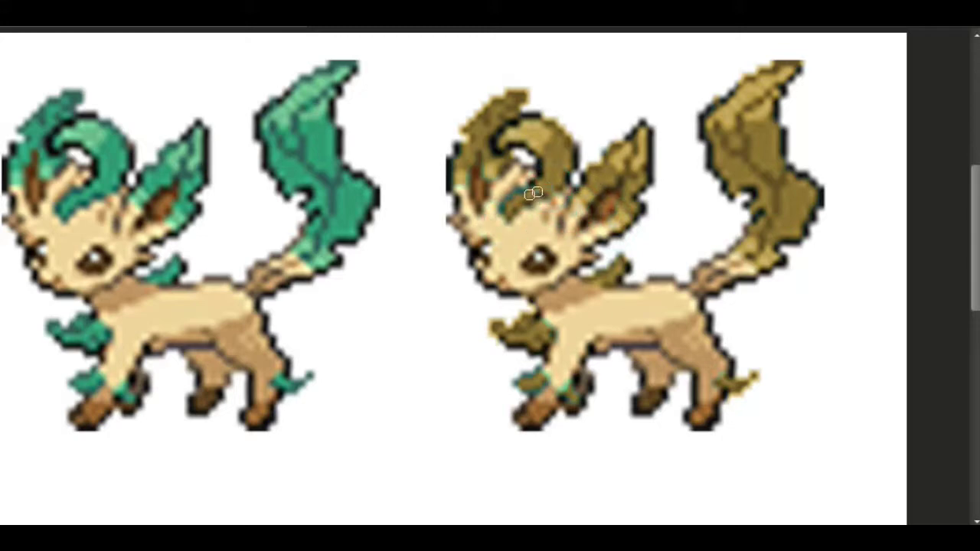
left_click(503, 215)
left_click(511, 198)
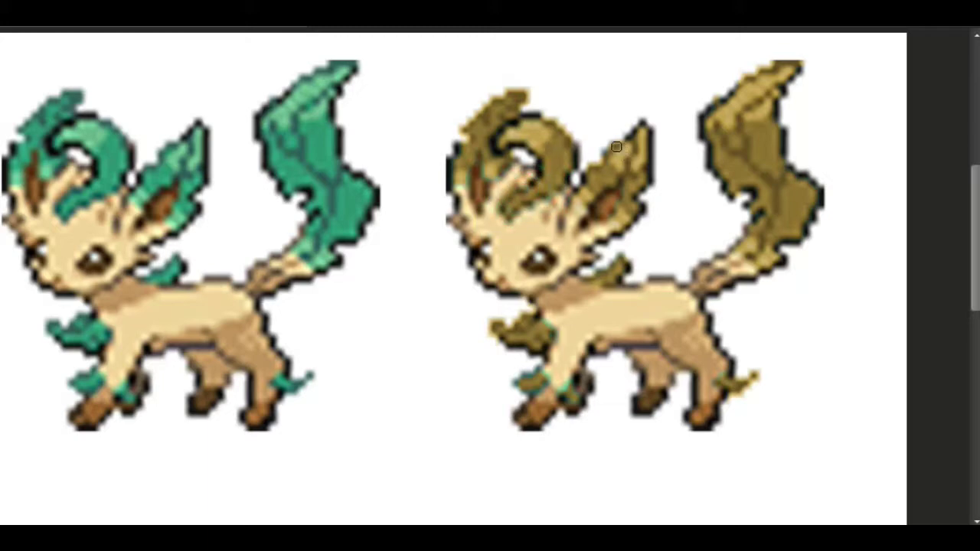
left_click(463, 185)
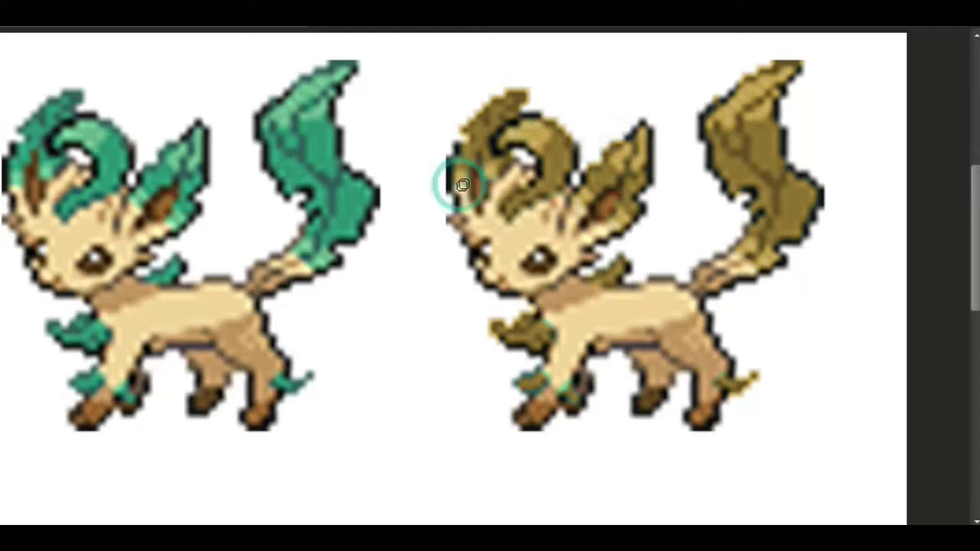
left_click(466, 183)
left_click(483, 187)
- Brush the leaf recoloring over green edges of the front-leg, chest and hind-leg leaves
left_click(520, 386)
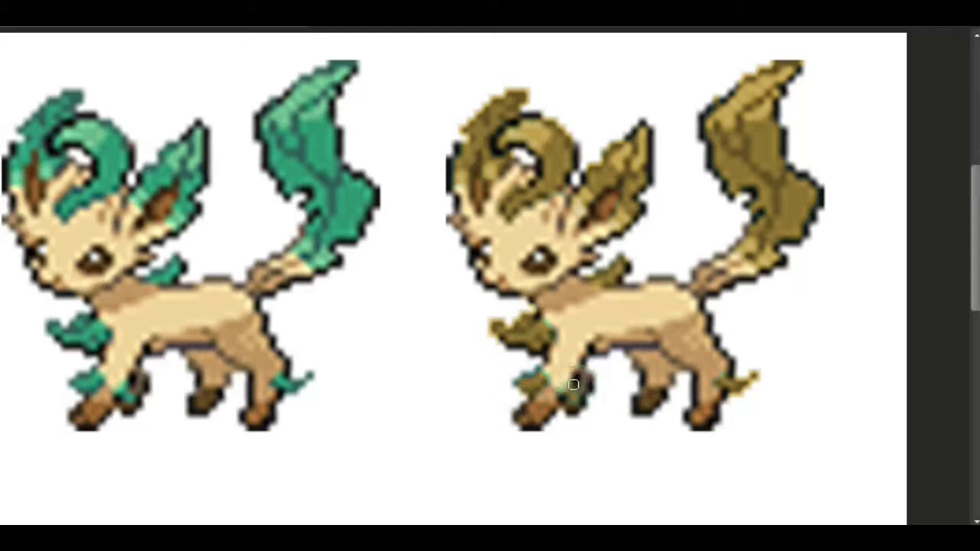
left_click(546, 324)
left_click(723, 368)
- Change the leaves' Hue/Saturation adjustment to hue 25, saturation 69 and lightness -2
left_click(963, 466)
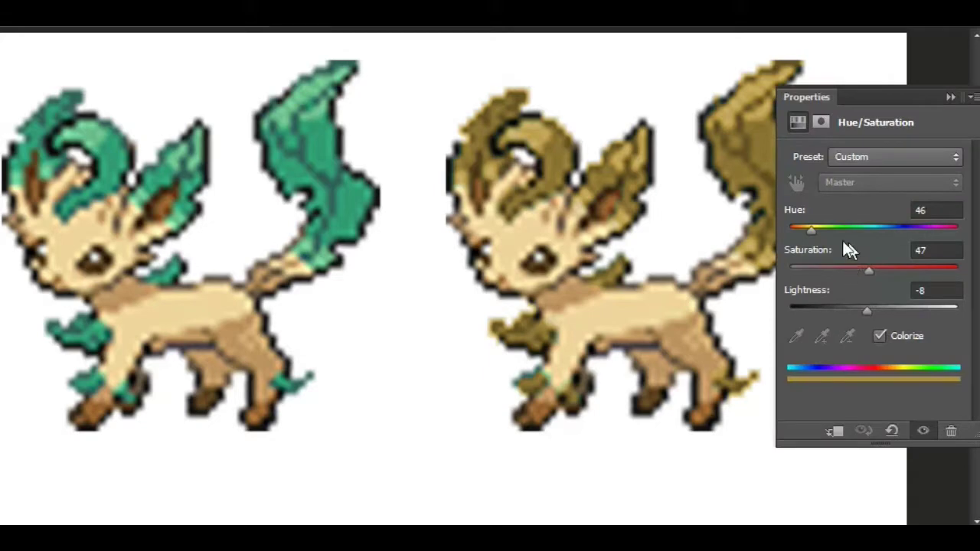
left_click_drag(806, 227, 804, 226)
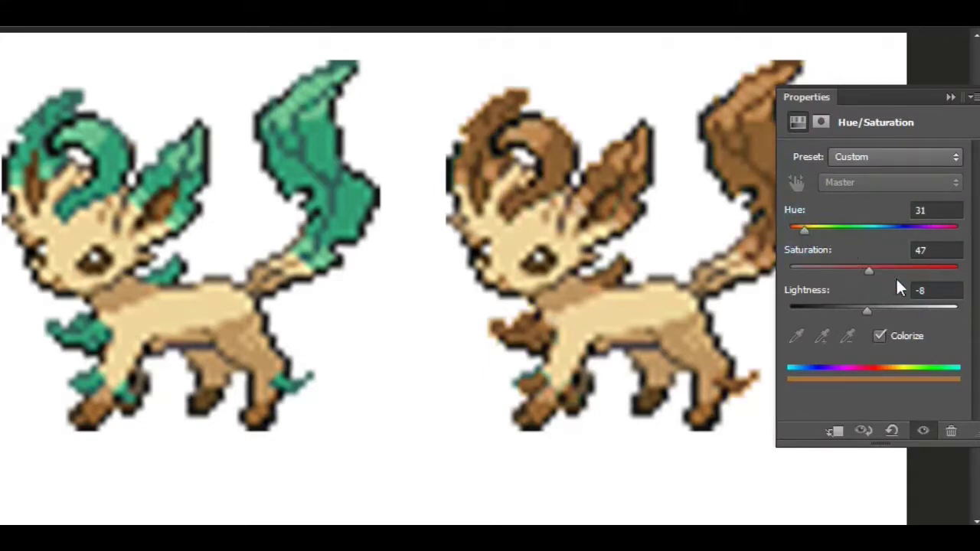
left_click_drag(891, 266, 896, 266)
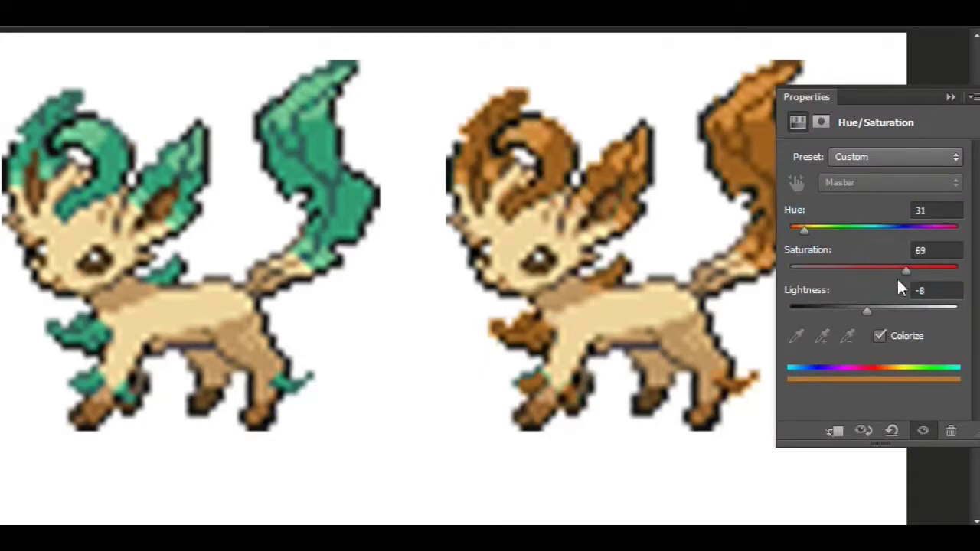
mouse_move(877, 309)
left_mouse_down()
mouse_move(855, 309)
mouse_move(872, 307)
left_mouse_up()
left_click_drag(799, 228, 801, 227)
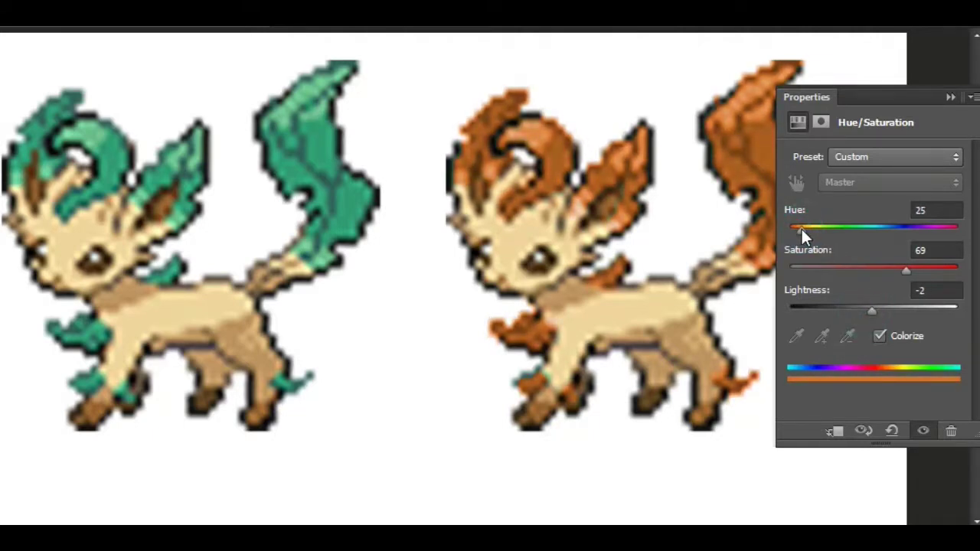
left_click(951, 97)
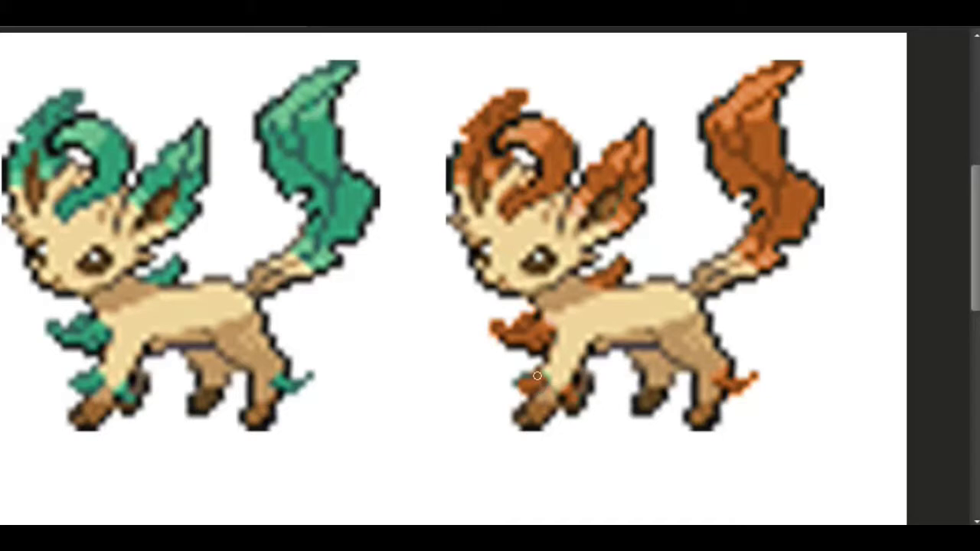
- Cover the remaining teal on the front-leg leaf with orange and clear the orange tint from the inner front ear
left_click_drag(536, 376, 514, 382)
left_click(579, 208)
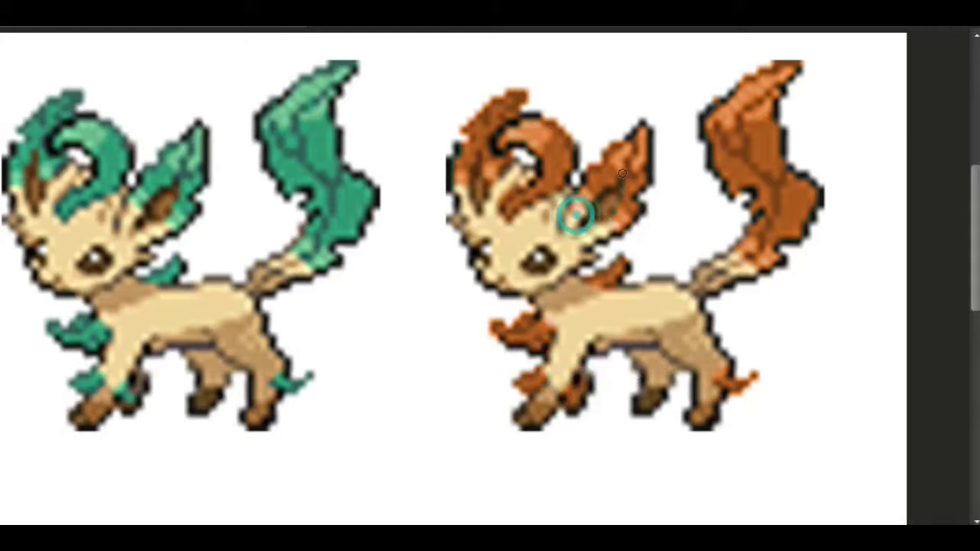
left_click(607, 218)
left_click(597, 203)
left_click(611, 194)
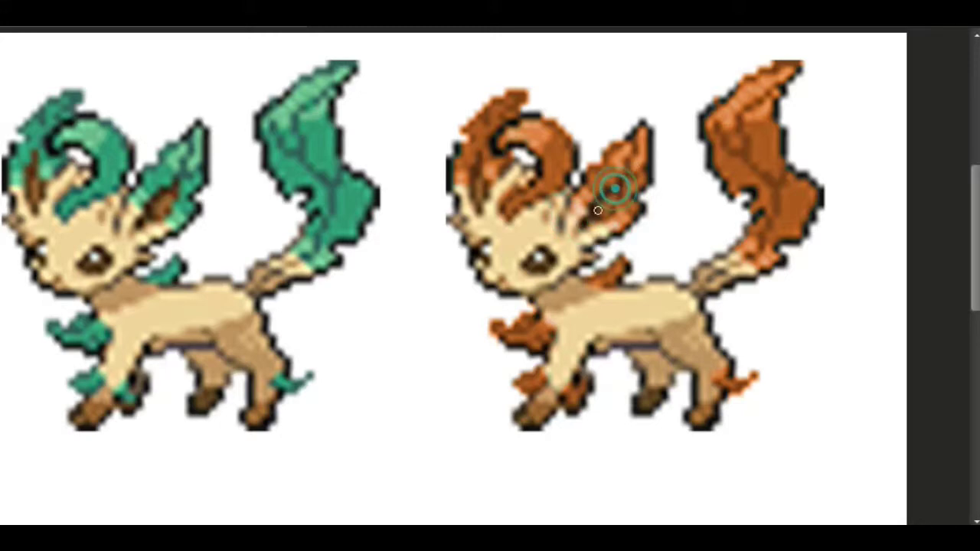
left_click(613, 193)
left_click(613, 195)
left_click(616, 193)
left_click(614, 183)
- Clean the orange tint off the outlines of the front ear and the tail
left_click(587, 206)
left_click(607, 186)
left_click(643, 150)
left_click(754, 213)
left_click(744, 187)
left_click(712, 136)
left_click(720, 155)
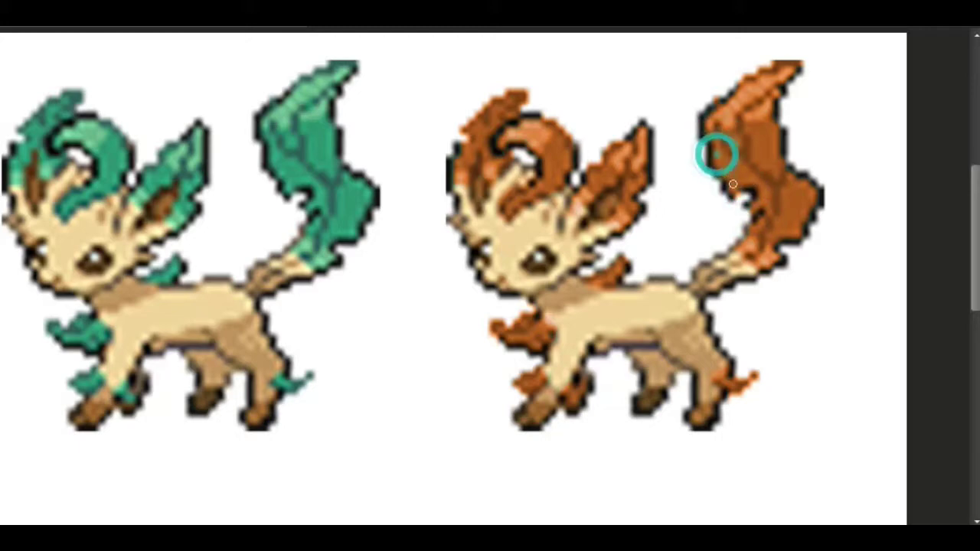
- Clean the orange tint off the outlines of the rear ear and the curled forehead leaf
left_click(463, 153)
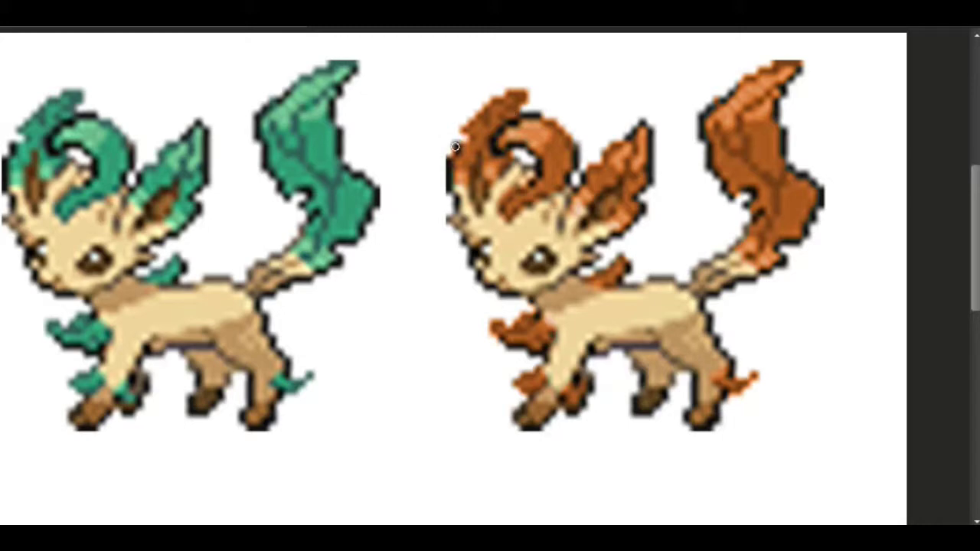
left_click(450, 151)
left_click(459, 136)
left_click(547, 115)
left_click(539, 113)
left_click(532, 110)
left_click(550, 118)
left_click(576, 145)
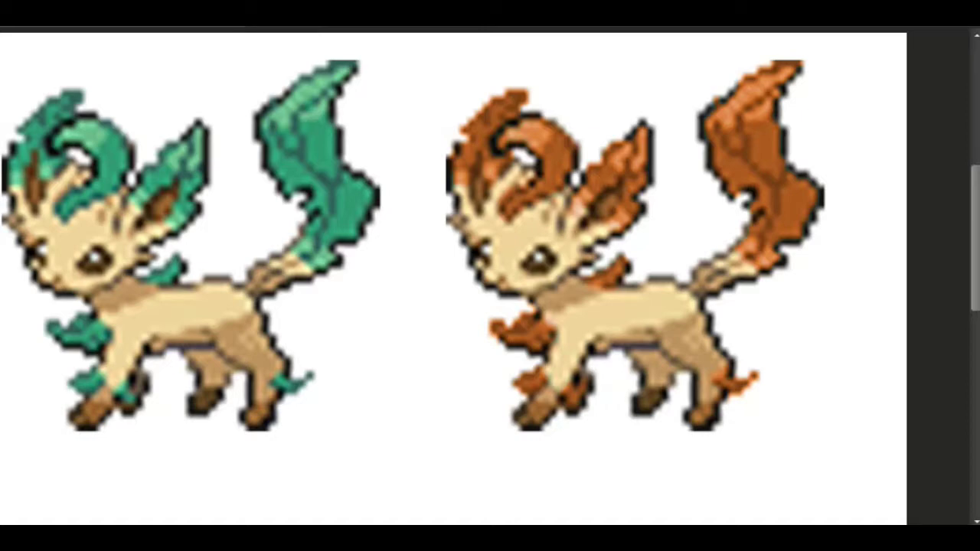
- Colorize the duplicated Leafeon's body with a new Hue/Saturation adjustment at hue 25, saturation 43 and lightness +8
key("ctrl+h")
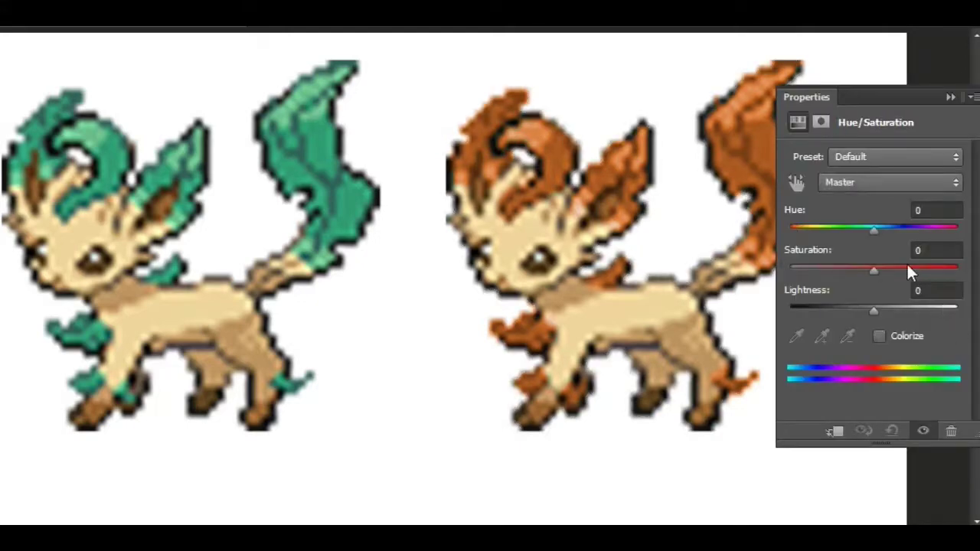
left_click(877, 336)
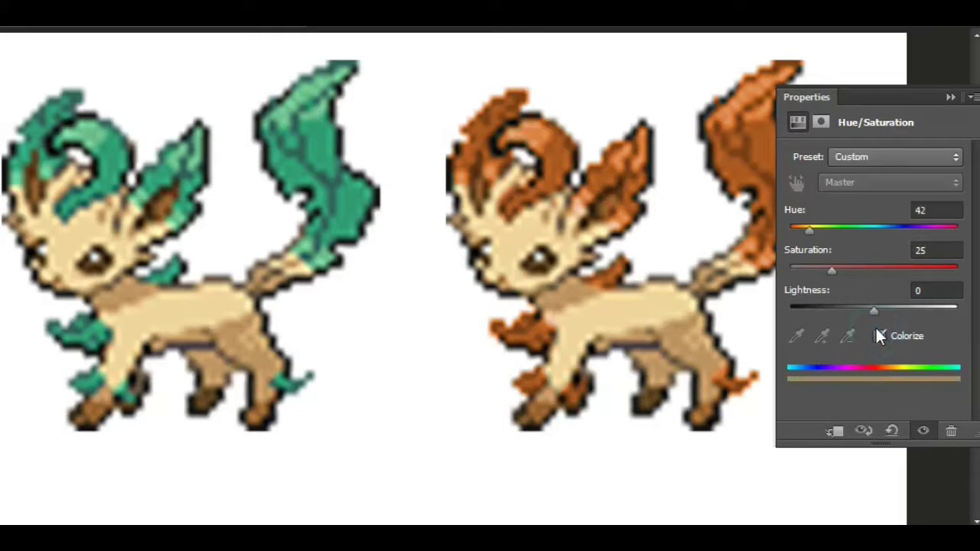
left_click_drag(831, 268, 844, 265)
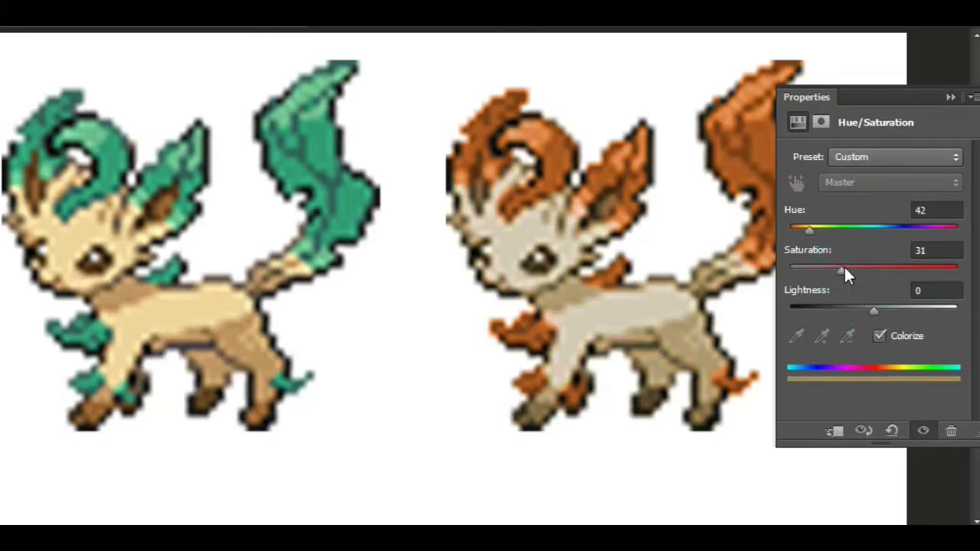
mouse_move(809, 229)
left_mouse_down()
mouse_move(824, 229)
mouse_move(800, 227)
left_mouse_up()
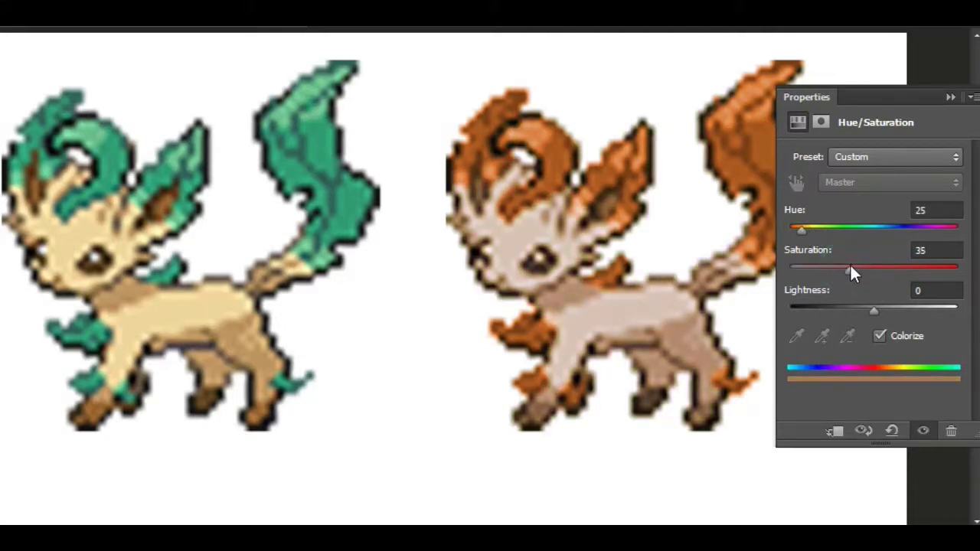
left_click_drag(850, 268, 839, 268)
left_click_drag(882, 310, 881, 310)
left_click_drag(838, 268, 861, 267)
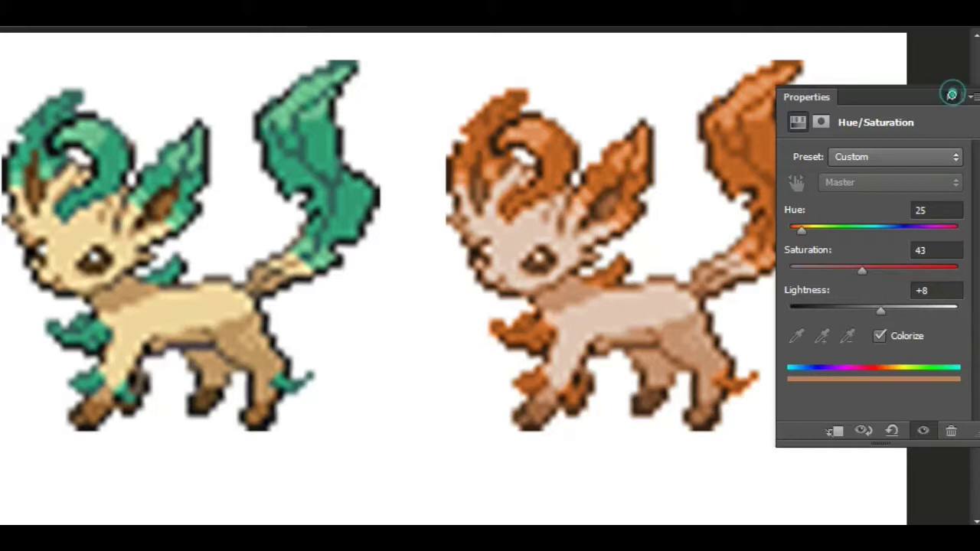
left_click(950, 97)
- Brush the body tint away from the near eye and the inner front ear of the duplicated Leafeon
left_click(539, 255)
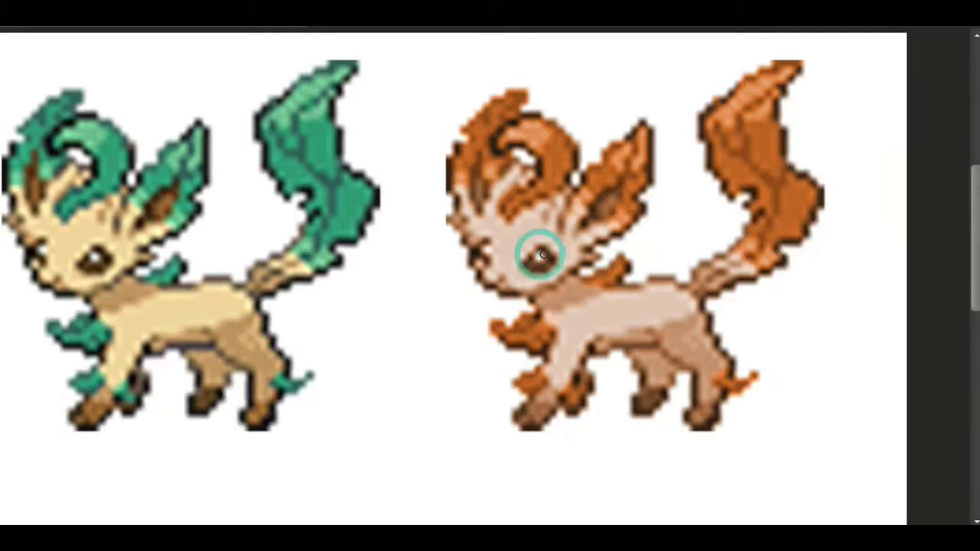
left_click(539, 256)
left_click(540, 255)
left_click(528, 259)
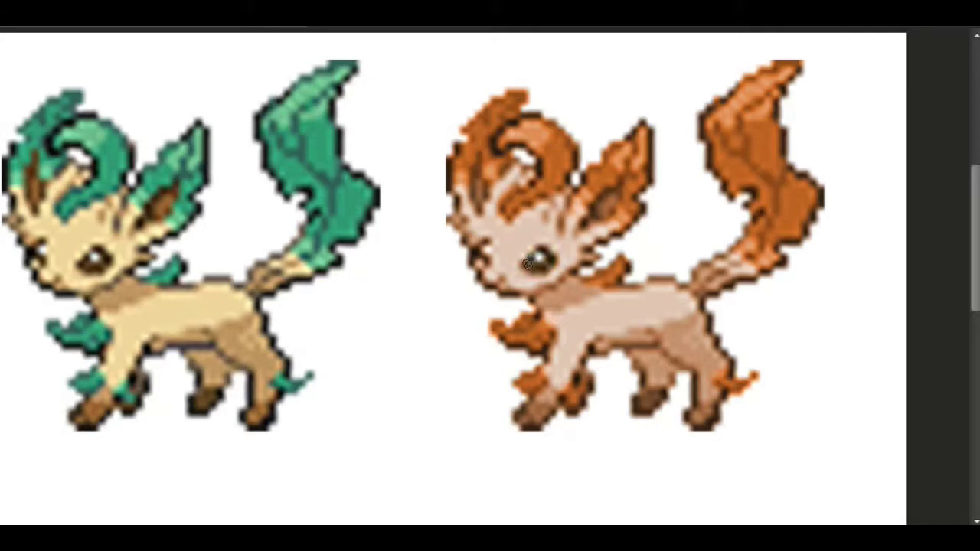
left_click(613, 195)
left_click(612, 196)
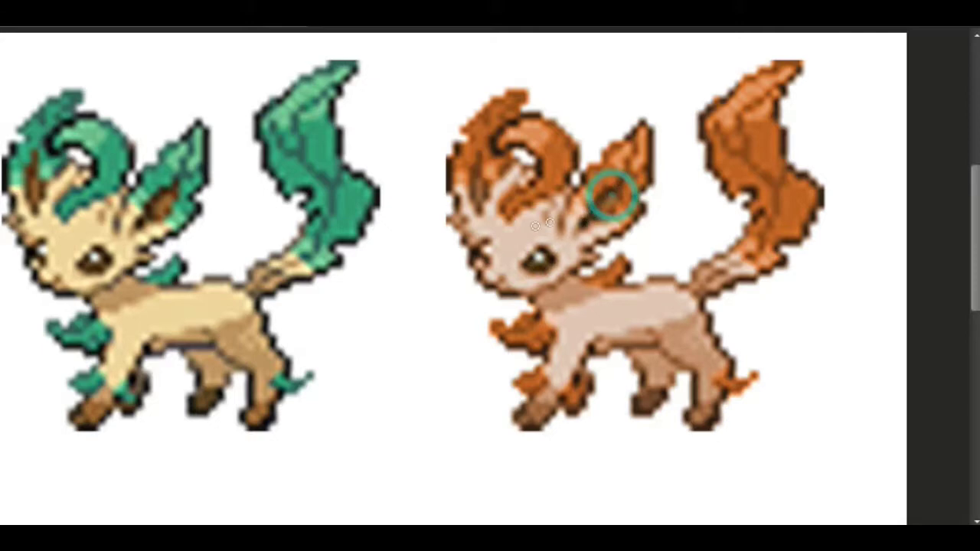
- Brush the body tint away from the far eye and the remaining lower edge of the near eye
left_click(481, 251)
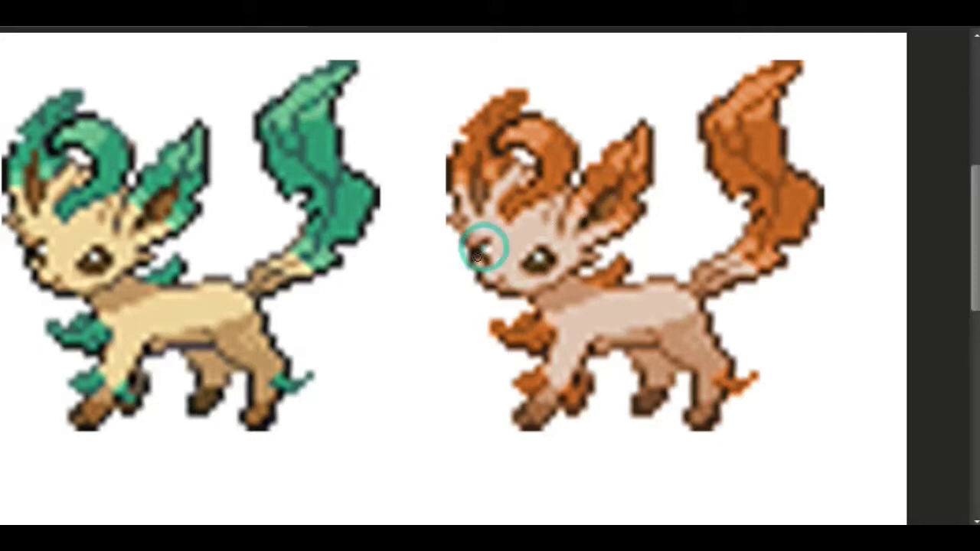
left_click(478, 255)
left_click(525, 267)
left_click(533, 263)
- Change the body's Hue/Saturation adjustment to hue 48 and lightness -7, and raise its saturation slightly
left_click(923, 350)
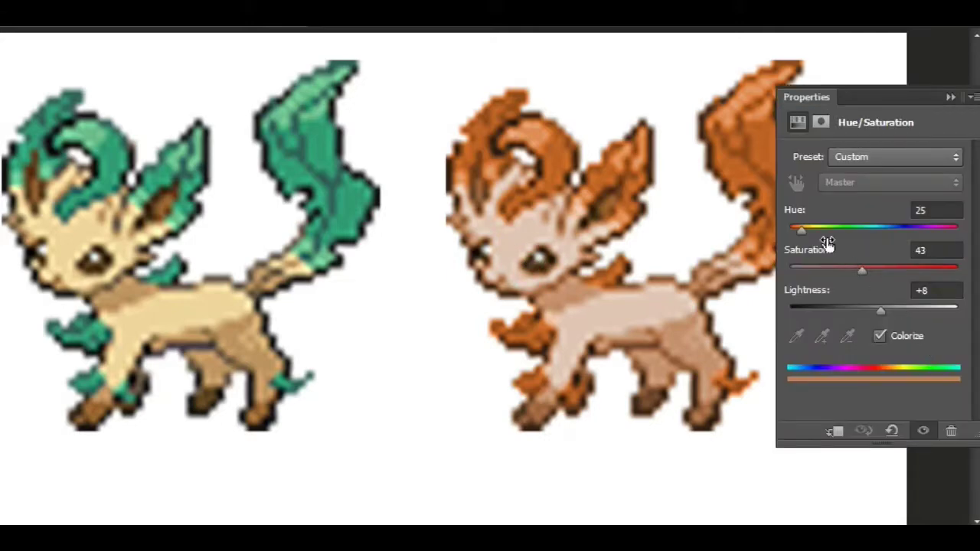
mouse_move(810, 229)
left_mouse_down()
mouse_move(797, 223)
mouse_move(824, 224)
mouse_move(812, 223)
left_mouse_up()
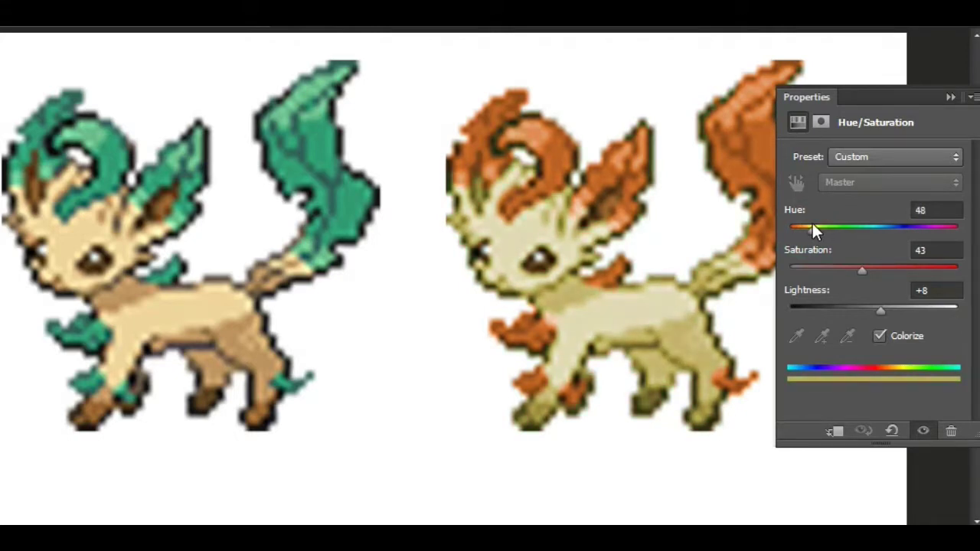
left_click_drag(880, 309, 867, 306)
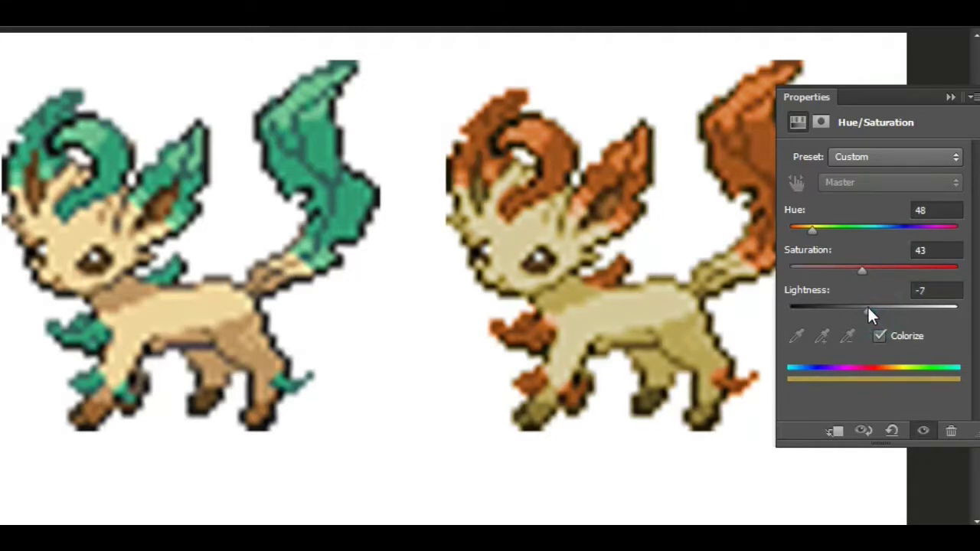
mouse_move(865, 269)
left_mouse_down()
mouse_move(857, 267)
mouse_move(873, 267)
left_mouse_up()
left_click(950, 97)
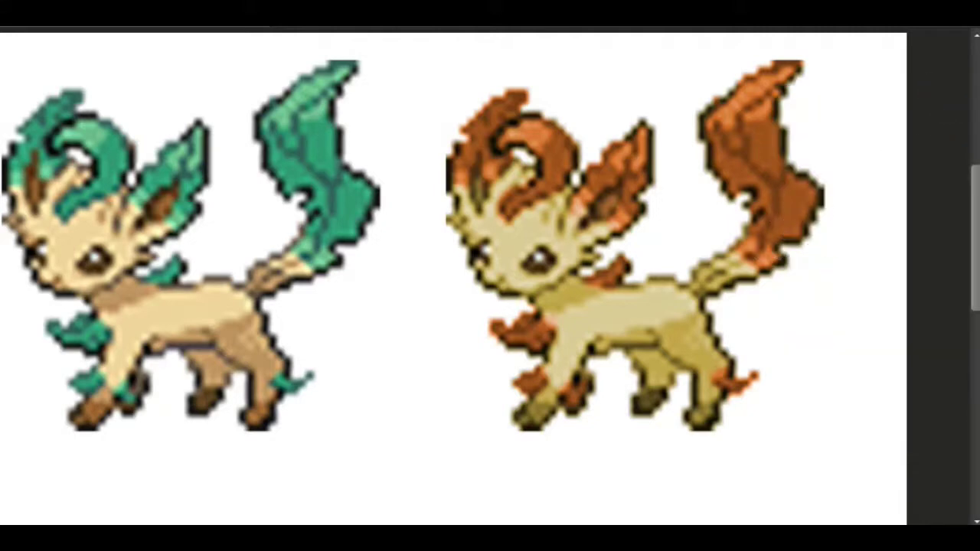
- Brush touch-ups to the body tint around the near eye and both inner ears of the duplicated Leafeon
left_click(534, 262)
left_click(540, 252)
left_click(596, 216)
left_click(617, 190)
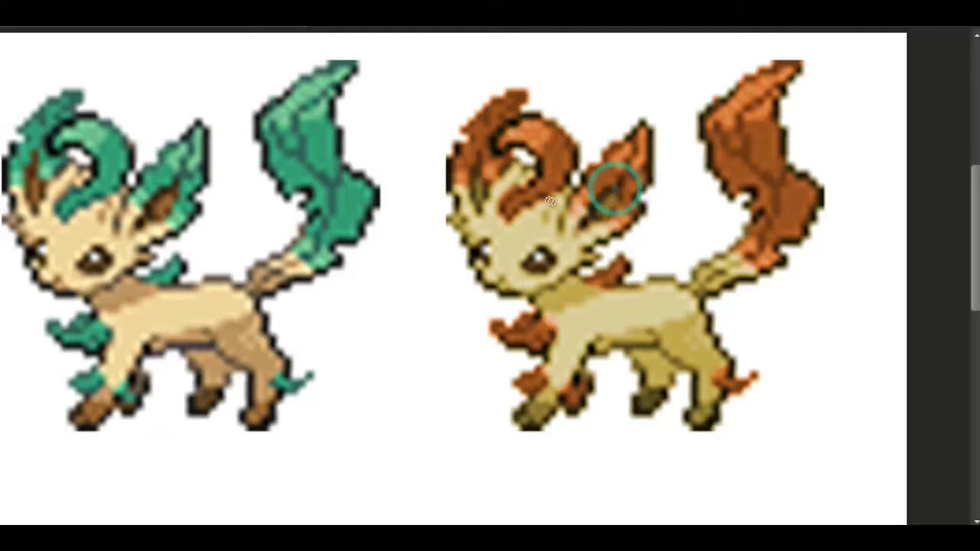
left_click(478, 164)
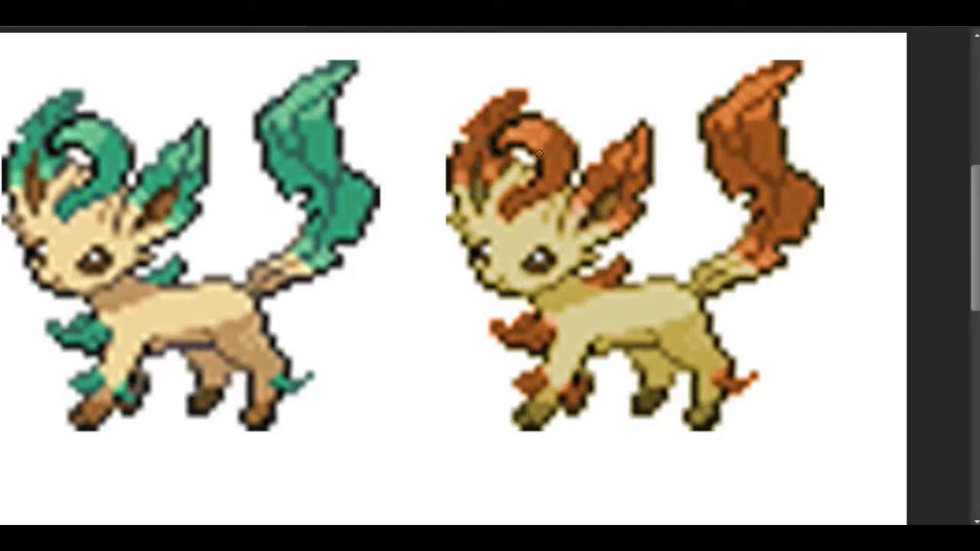
- Brush along the curled head leaf of the duplicated Leafeon to clean up the body tint there
left_click(525, 128)
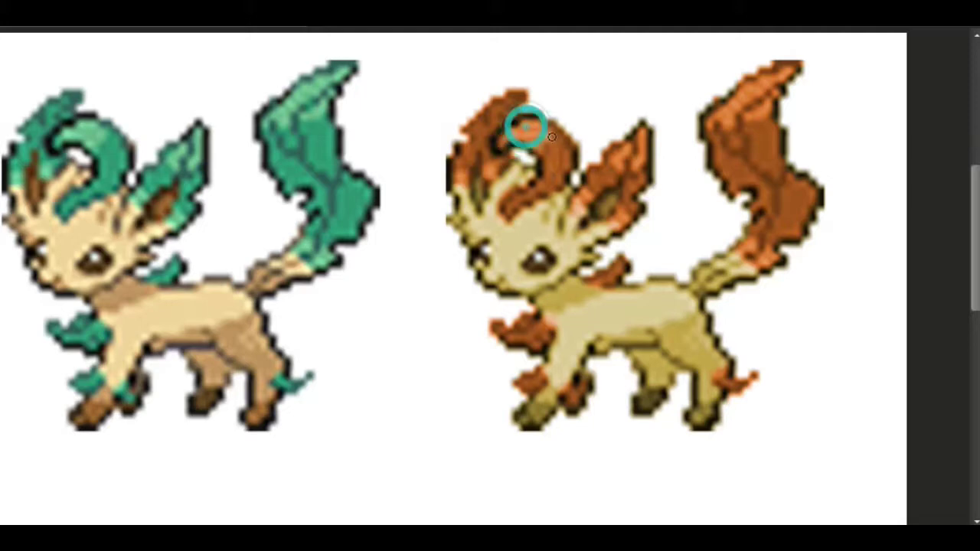
left_click(558, 148)
left_click(560, 159)
left_click(549, 178)
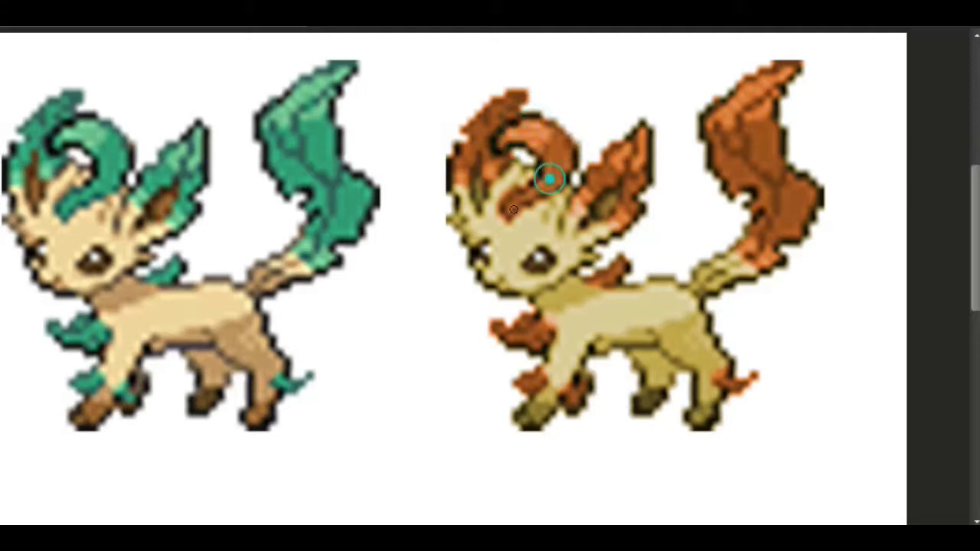
left_click(507, 207)
left_click(524, 179)
left_click(511, 133)
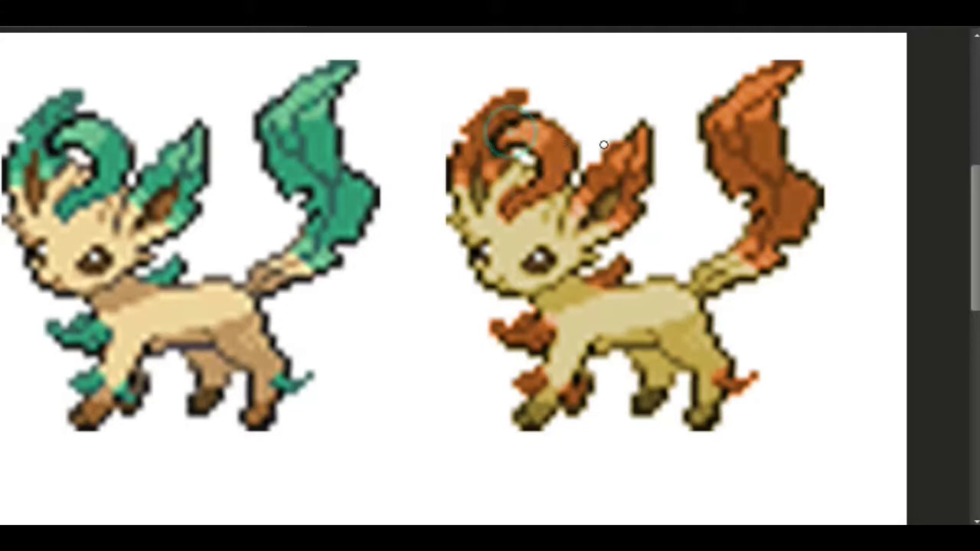
left_click(655, 375)
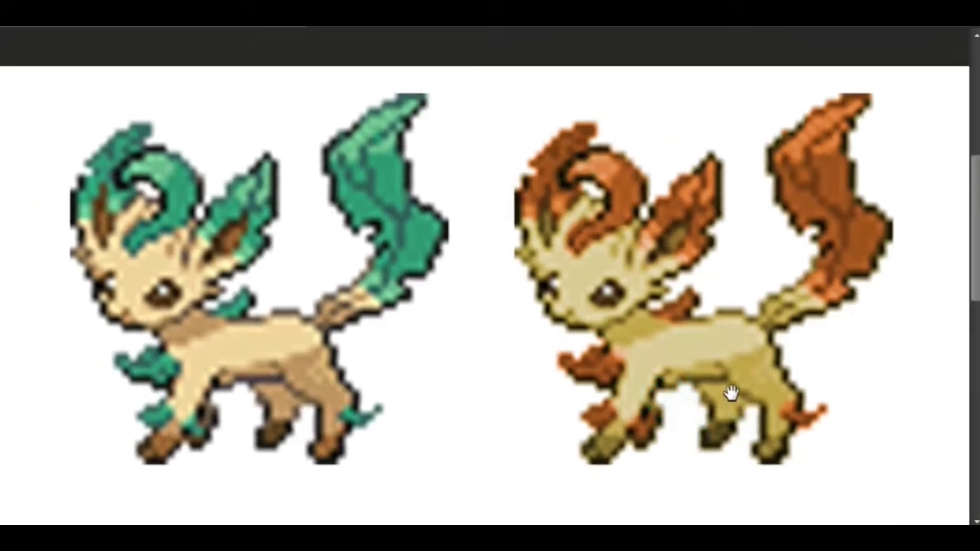
left_click_drag(731, 393, 731, 385)
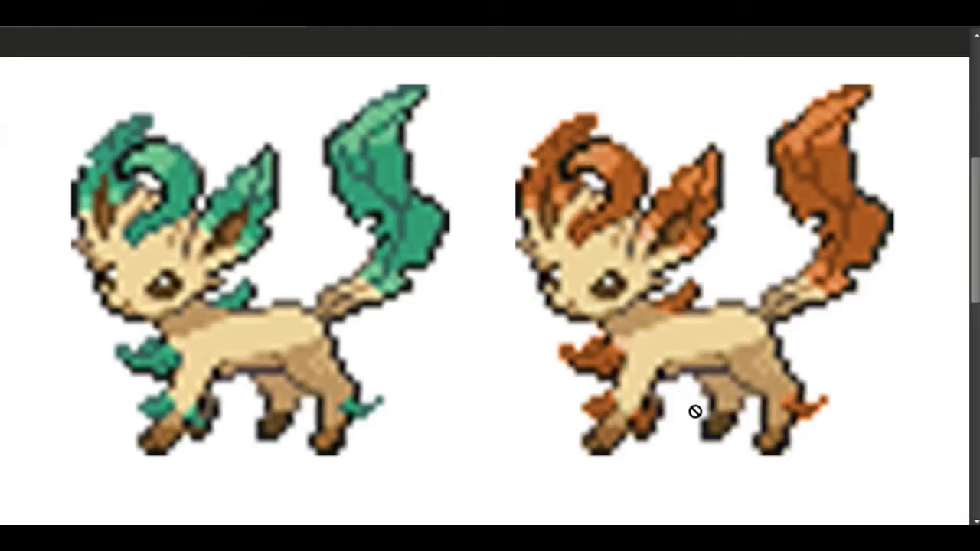
- Compare the duplicated Leafeon with and without its body tint beside the original and the bright-green Leafeon
left_click(704, 435)
left_click(682, 443)
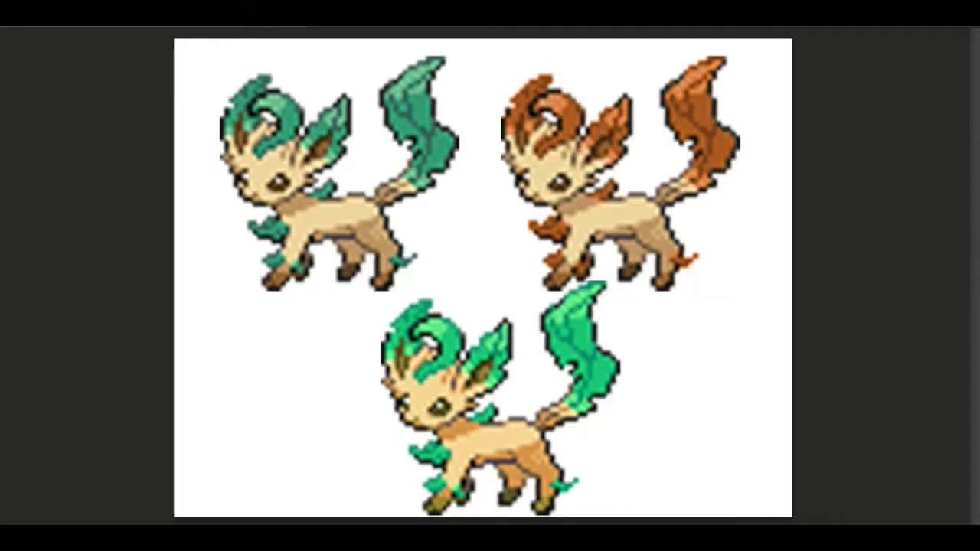
left_click(975, 523)
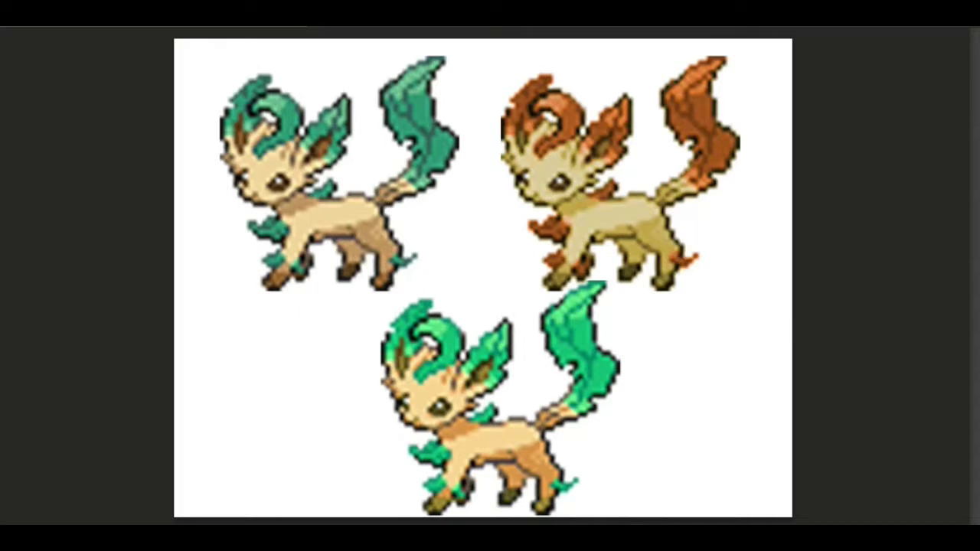
key("ctrl+z")
key("Tab")
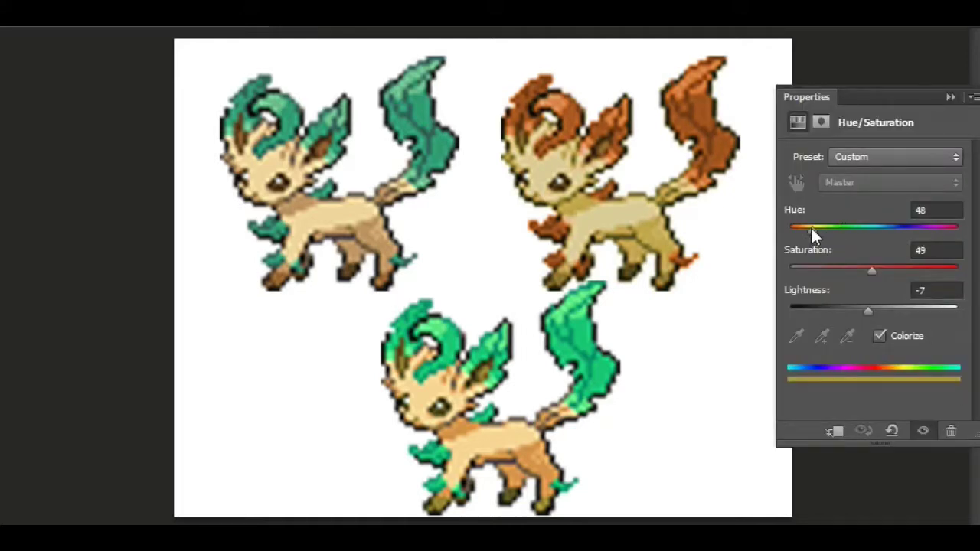
- Try hue 57, saturation 37 and lightness +5 on the duplicated Leafeon's body Hue/Saturation adjustment
left_click_drag(811, 228, 816, 227)
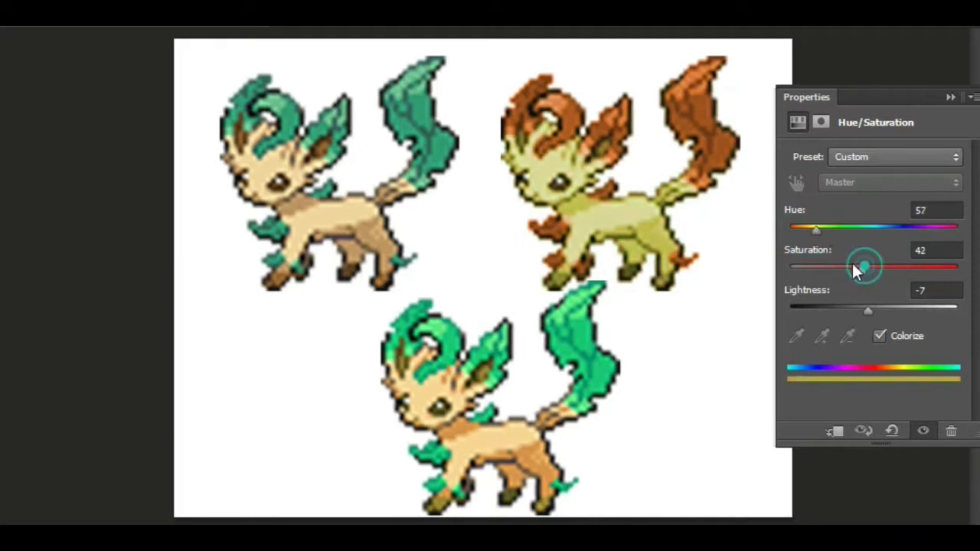
left_click_drag(856, 270, 849, 270)
left_click_drag(872, 307, 879, 307)
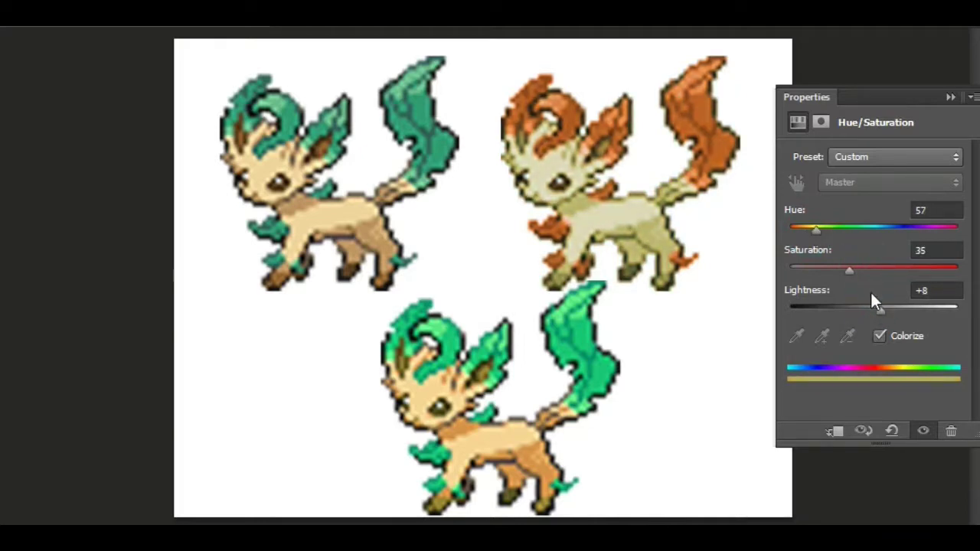
left_click_drag(850, 265, 881, 274)
mouse_move(874, 307)
left_mouse_down()
mouse_move(864, 307)
mouse_move(877, 307)
left_mouse_up()
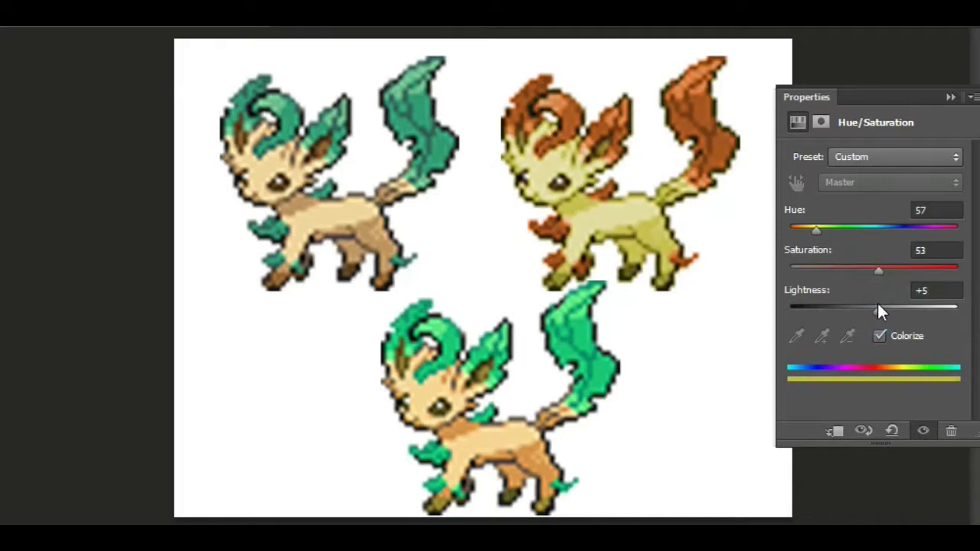
left_click_drag(874, 267, 841, 270)
left_click(850, 268)
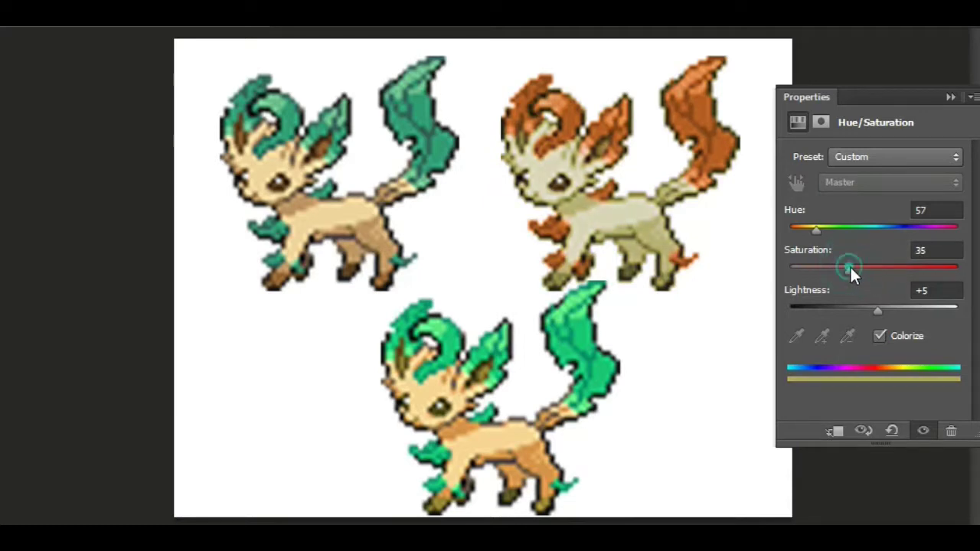
left_click(852, 268)
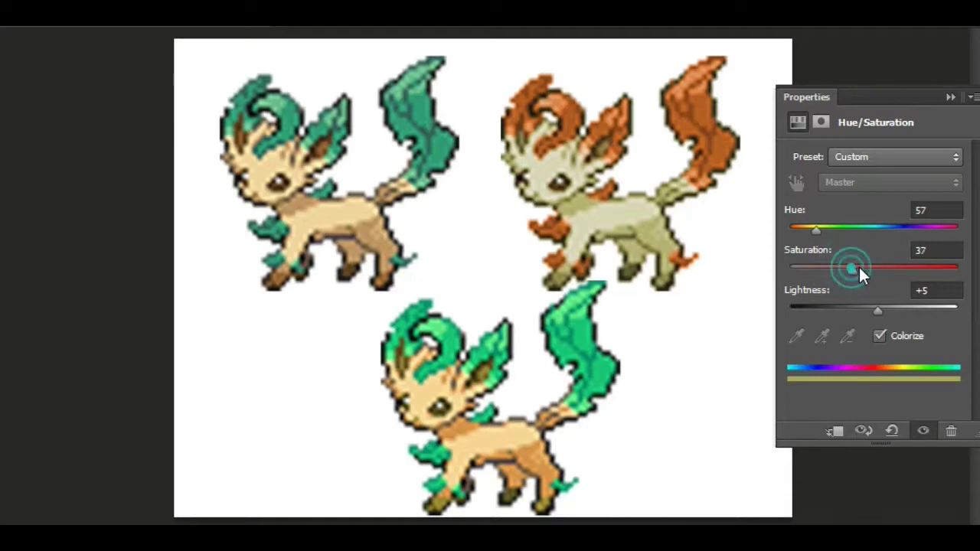
- Set the body's Hue/Saturation adjustment to hue 46, saturation 44 and lightness +3
left_click(808, 229)
mouse_move(809, 229)
left_mouse_down()
mouse_move(796, 228)
mouse_move(812, 231)
left_mouse_up()
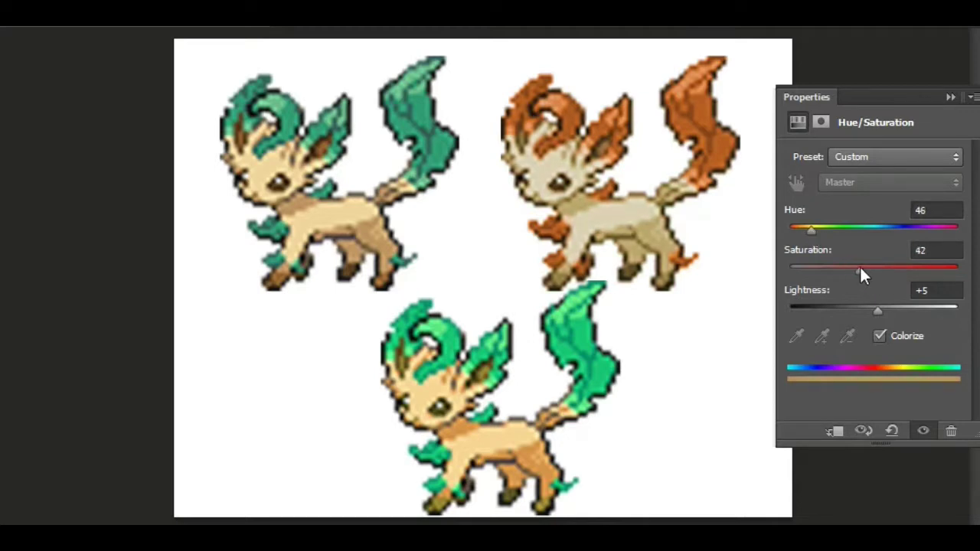
mouse_move(860, 267)
left_mouse_down()
mouse_move(847, 263)
mouse_move(868, 265)
left_mouse_up()
left_click_drag(876, 309, 867, 308)
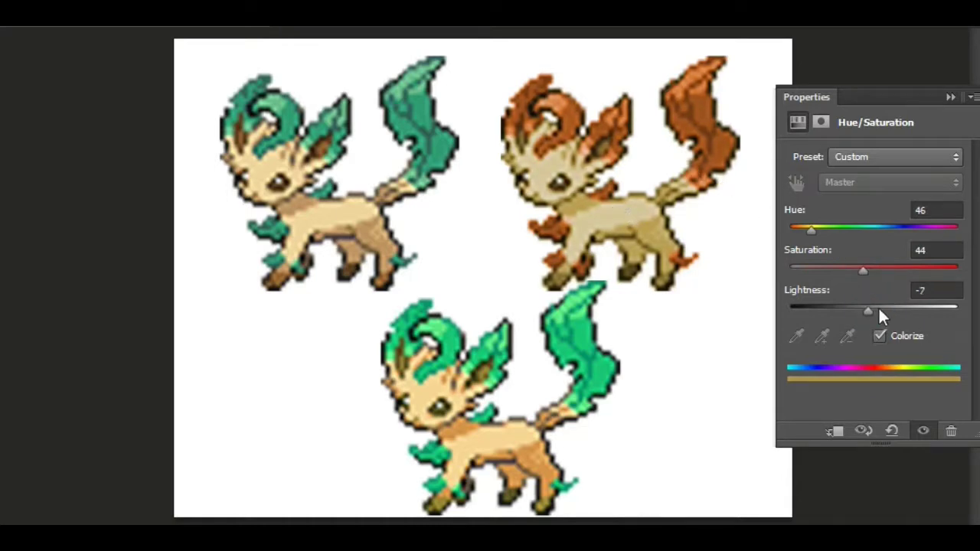
left_click(877, 309)
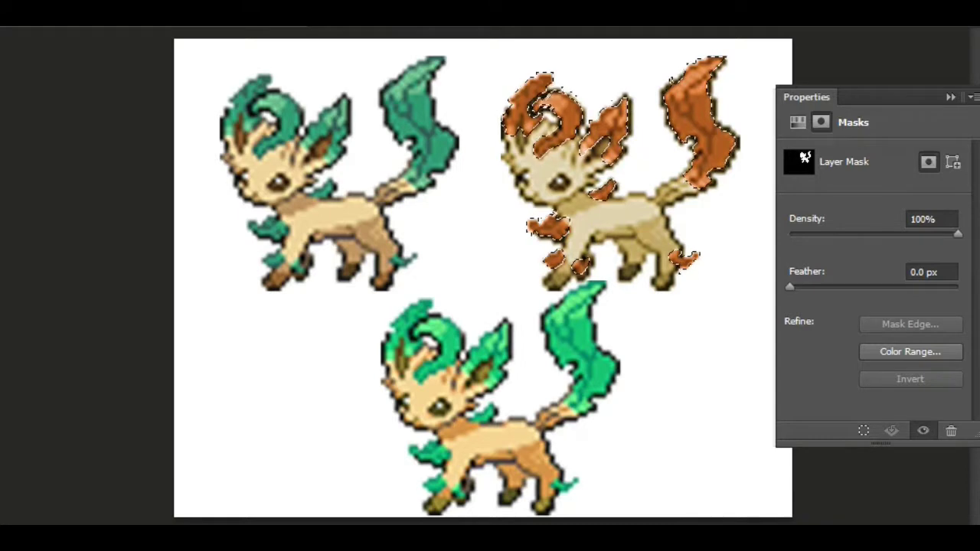
- Fill the selected leaf areas out of the body adjustment's layer mask and clear the selection
key("alt+BackSpace")
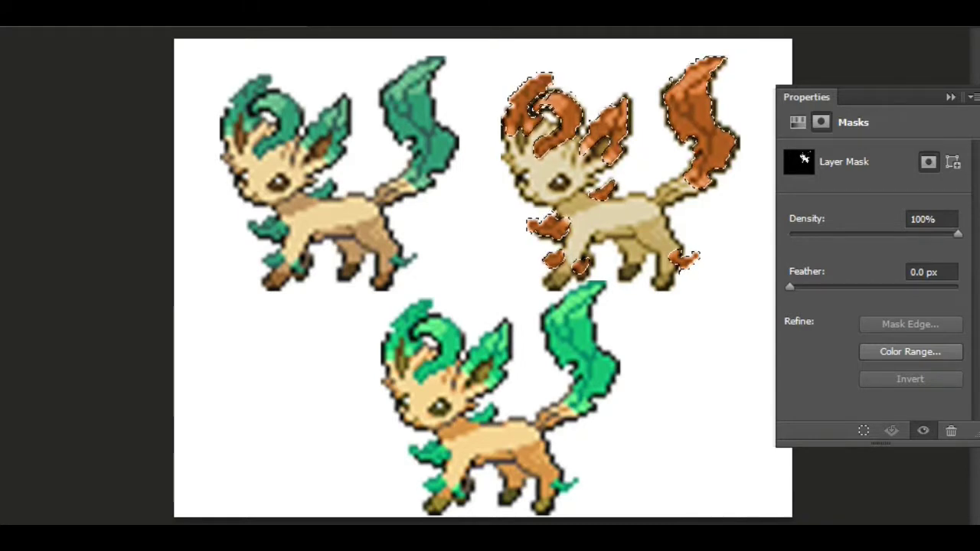
key("ctrl+d")
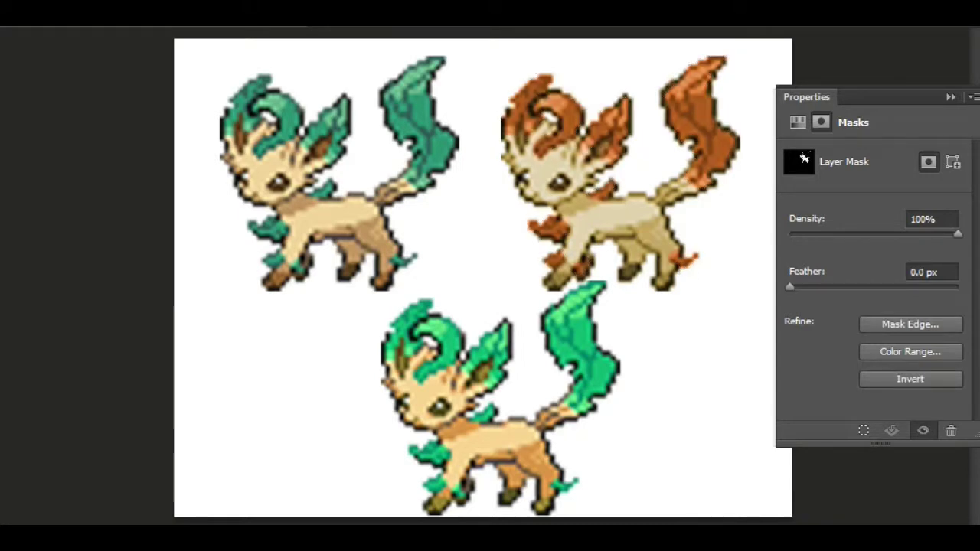
key("ctrl+2")
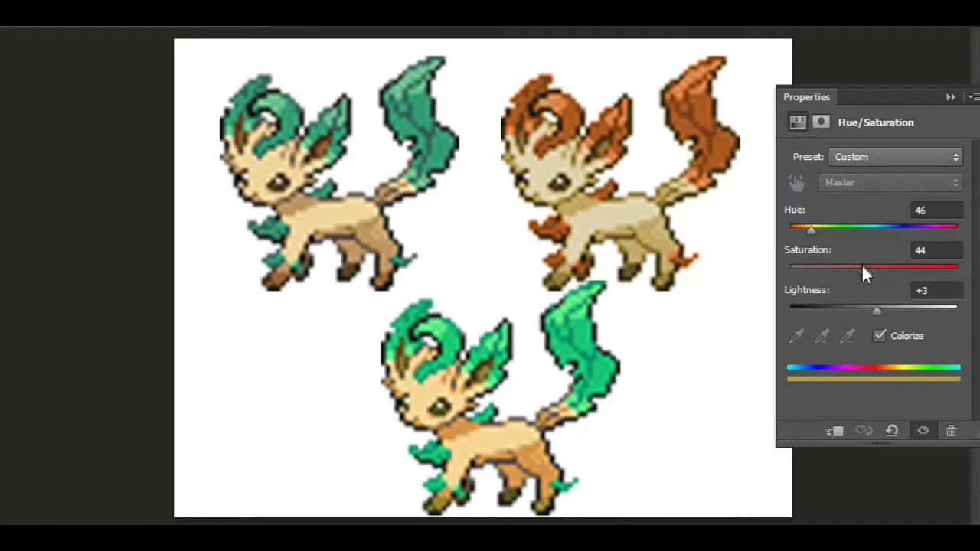
- Set the leaves' Hue/Saturation adjustment to hue 31, saturation 84 and lightness -7
left_click_drag(863, 270, 929, 266)
key("alt+[")
mouse_move(870, 309)
left_mouse_down()
mouse_move(882, 306)
mouse_move(867, 309)
left_mouse_up()
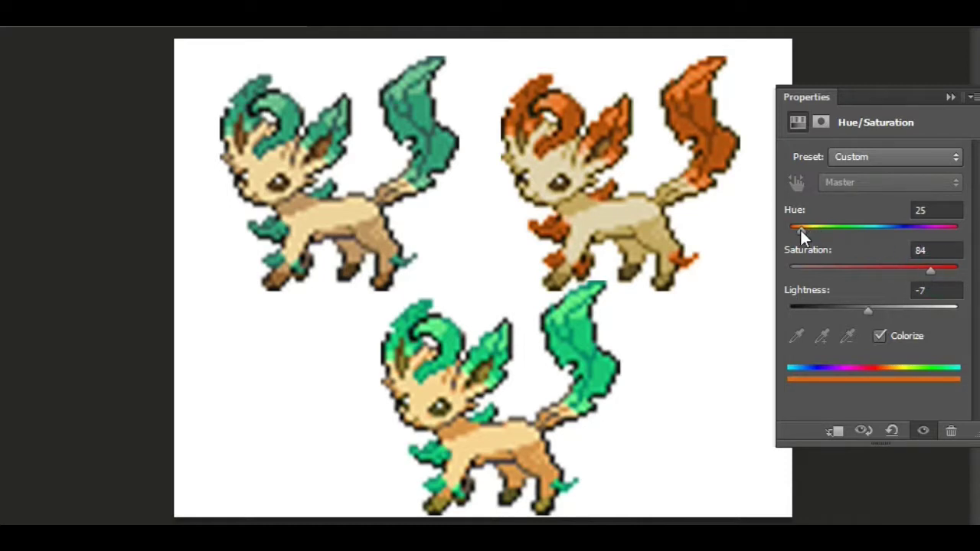
left_click_drag(800, 229, 804, 228)
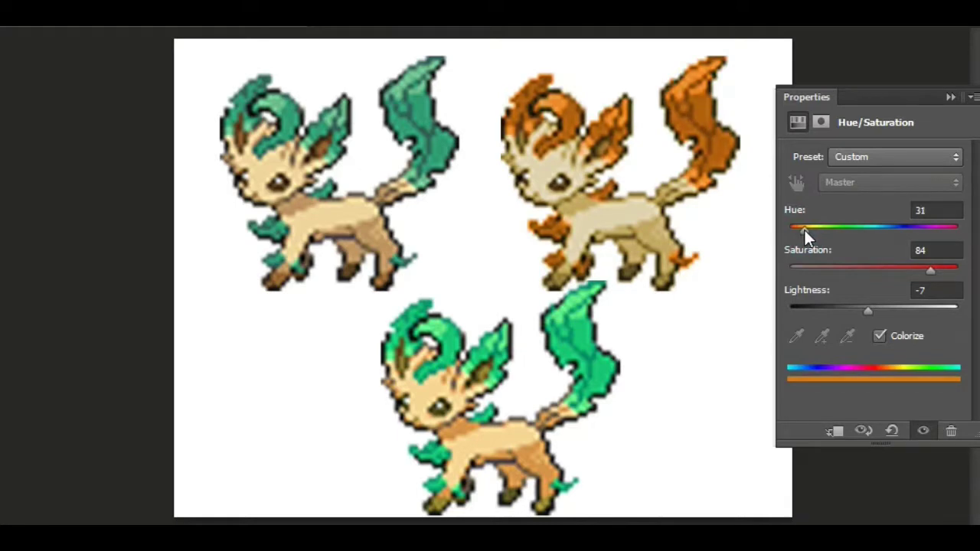
left_click(950, 97)
key("ctrl+z")
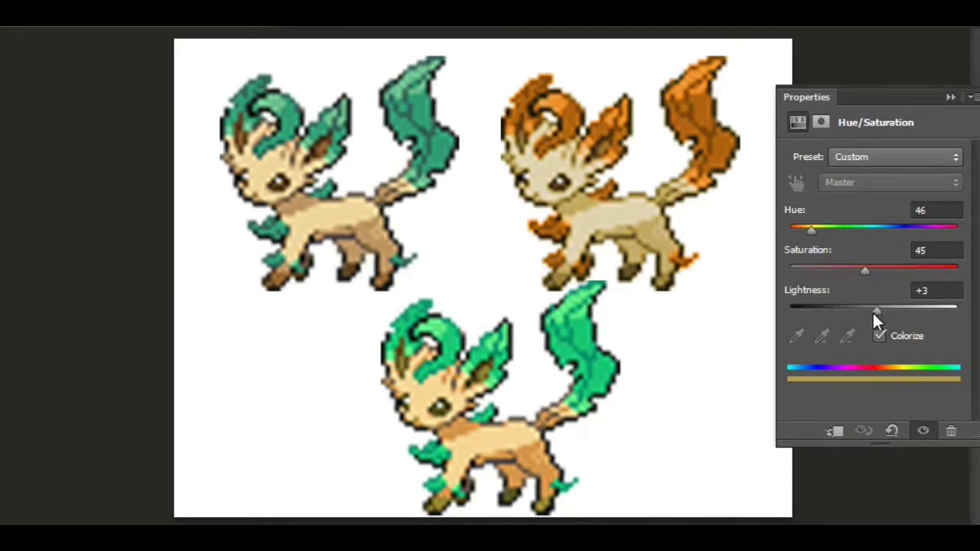
- Set the body's Hue/Saturation adjustment to hue 42, saturation 47 and lightness -5, and view the sprites without its tint
left_click_drag(873, 310, 862, 308)
left_click_drag(864, 270, 851, 269)
left_click_drag(863, 307, 868, 268)
mouse_move(810, 228)
left_mouse_down()
mouse_move(821, 226)
mouse_move(808, 224)
left_mouse_up()
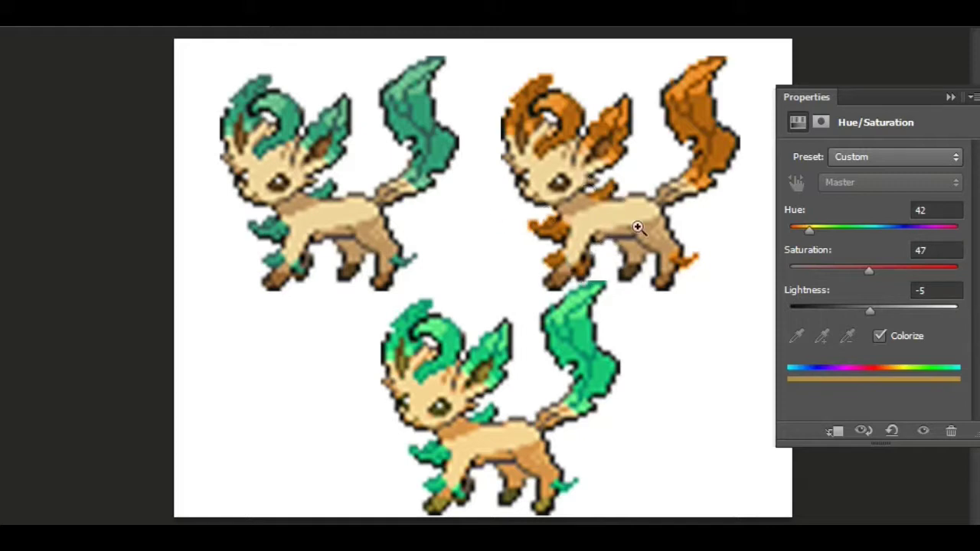
left_click(950, 97)
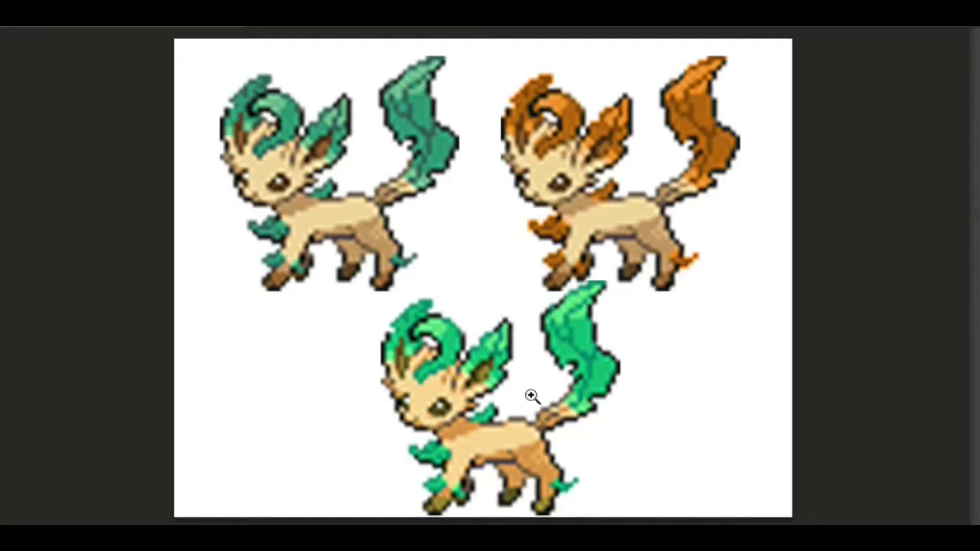
left_click_drag(650, 392, 606, 369)
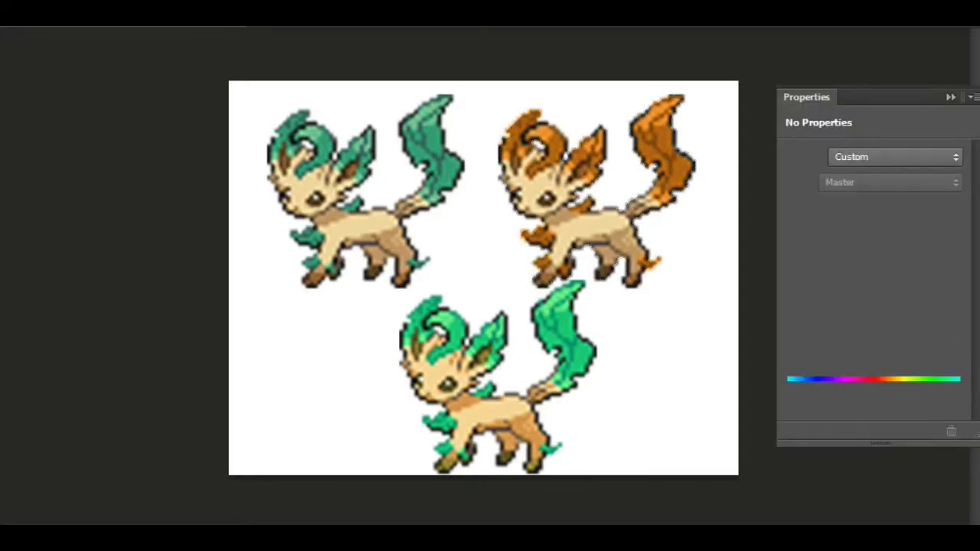
- Colorize the body with a new Hue/Saturation adjustment at hue 42, saturation 25 and lightness -9, and mask the leaves out of it
left_click(880, 337)
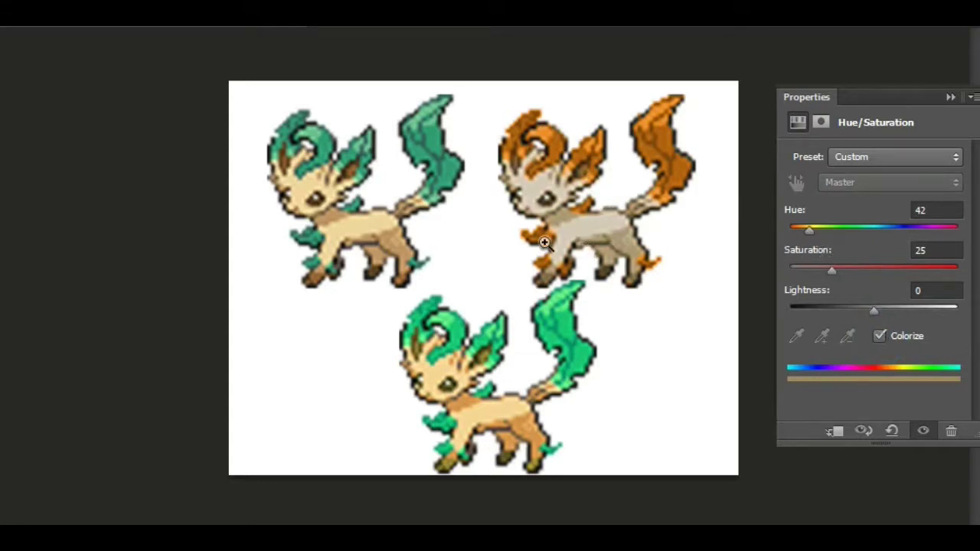
left_click_drag(874, 310, 865, 309)
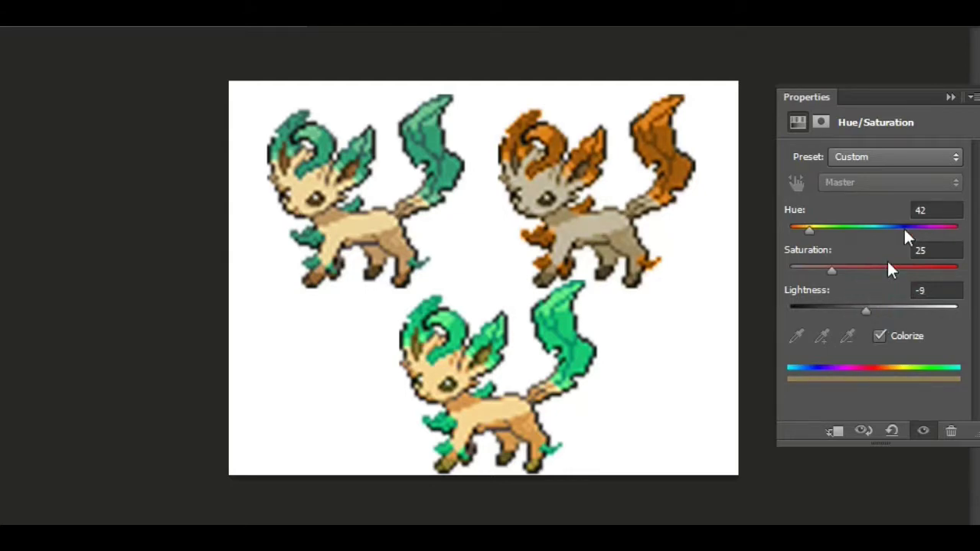
left_click(950, 99)
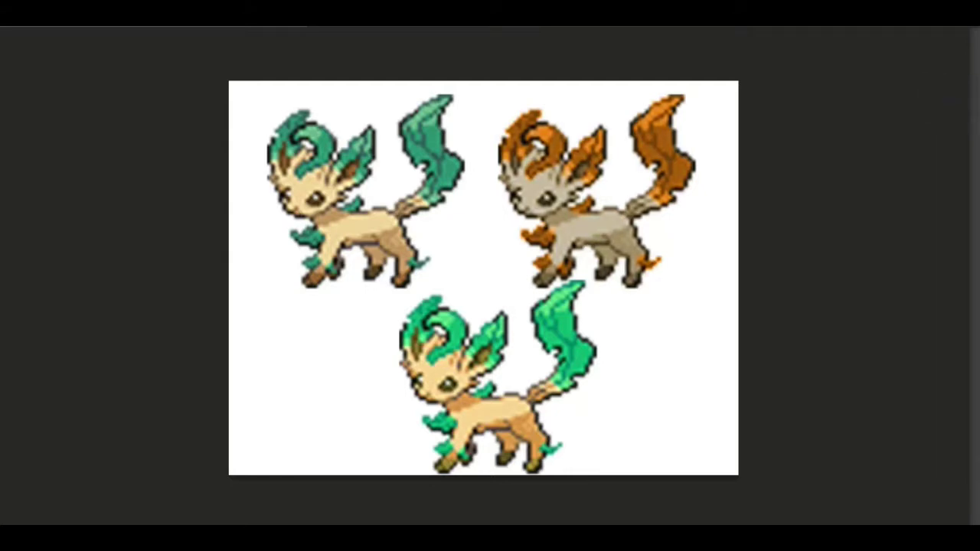
key("ctrl+shift+d")
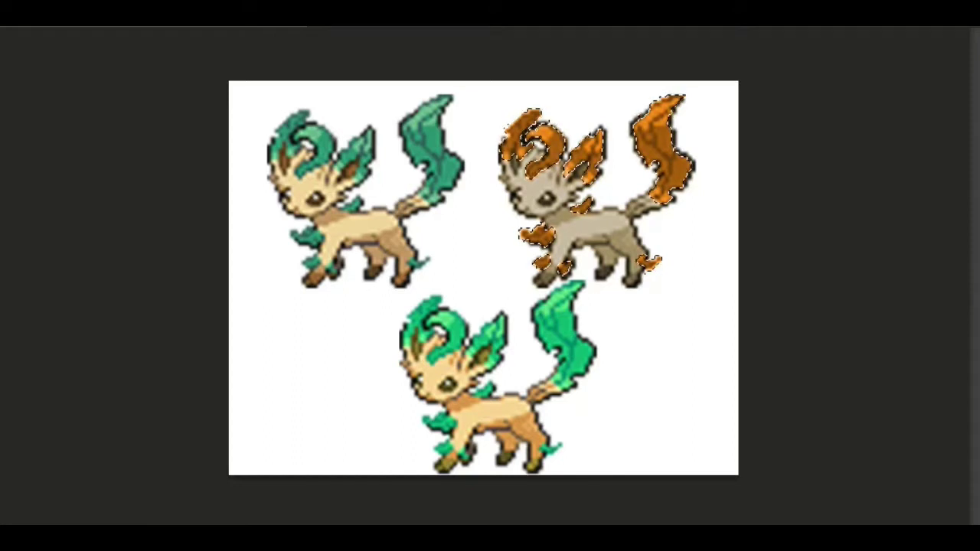
key("ctrl+d")
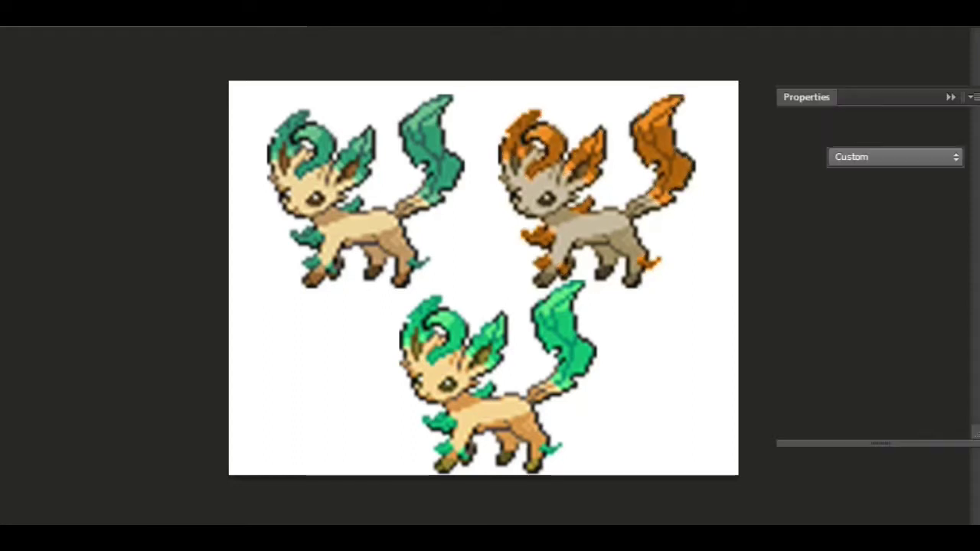
- Raise the saturation of the leaves' Hue/Saturation adjustment to 91 and fine-tune its lightness
left_click_drag(933, 267, 943, 270)
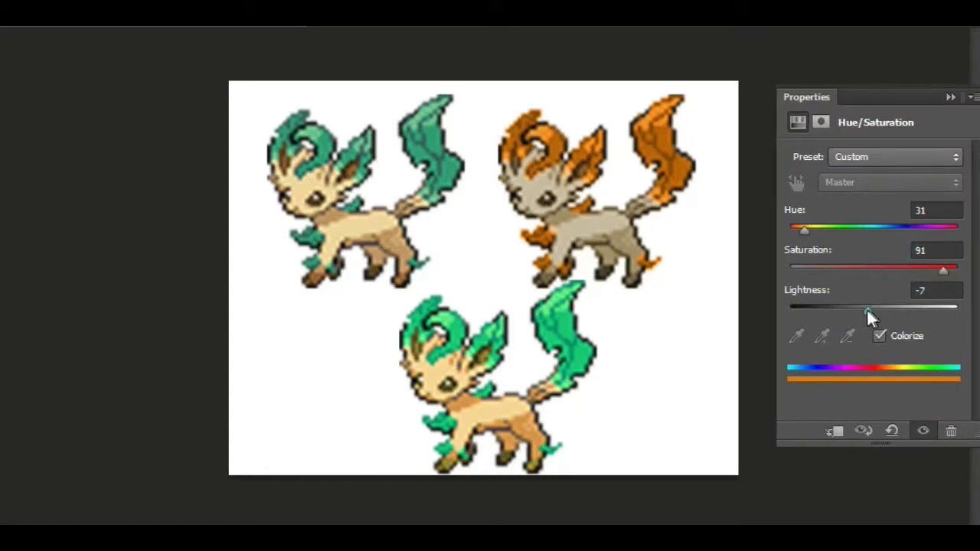
mouse_move(866, 310)
left_mouse_down()
mouse_move(879, 316)
mouse_move(868, 309)
left_mouse_up()
left_click(948, 96)
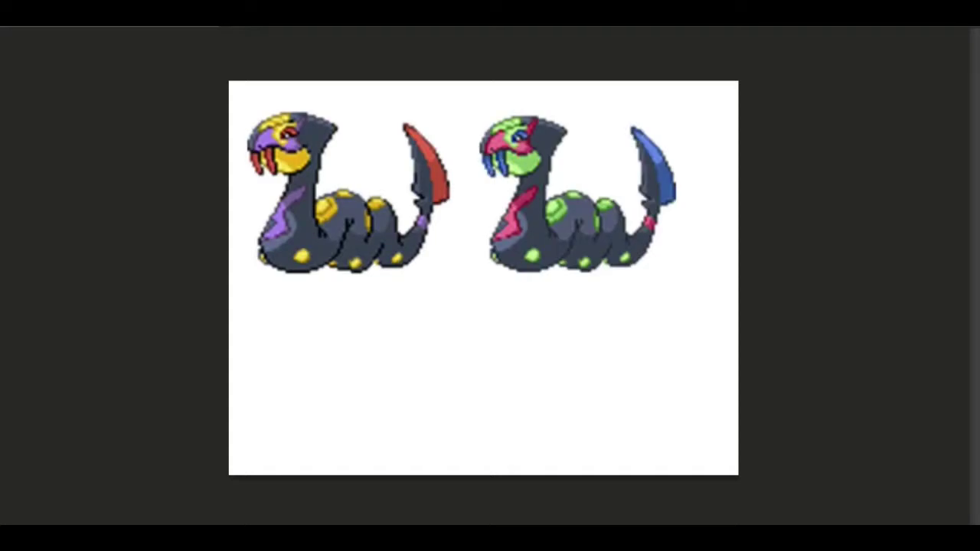
- Move the green-marked Seviper sprite to the empty area below, freeing the space beside the original
mouse_move(687, 245)
left_mouse_down()
mouse_move(713, 267)
mouse_move(693, 250)
left_mouse_up()
key("v")
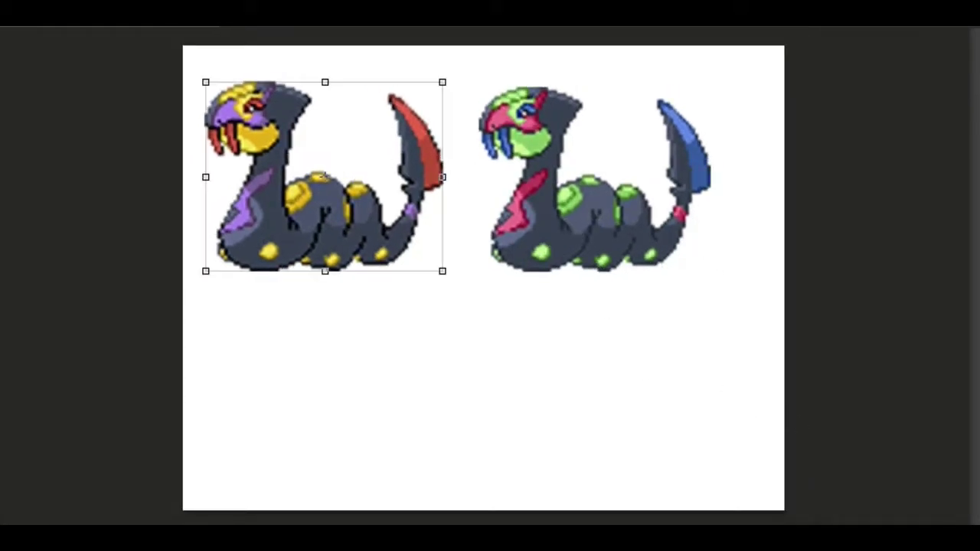
left_click_drag(622, 230, 546, 442)
- Duplicate the original Seviper sprite into the space beside it, align both sprites by their vertical centers, and select the copy
key("alt+bracketleft")
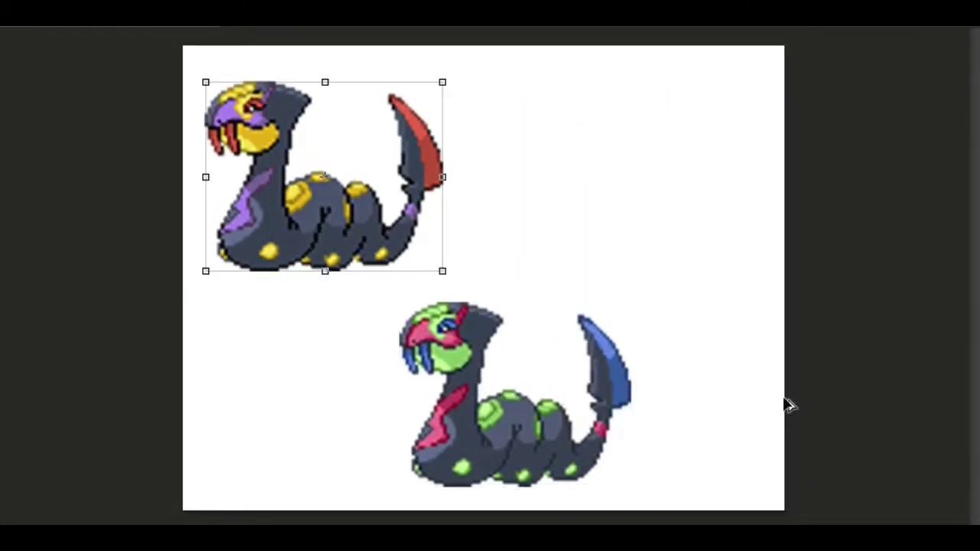
left_click_drag(357, 220, 645, 214, "alt")
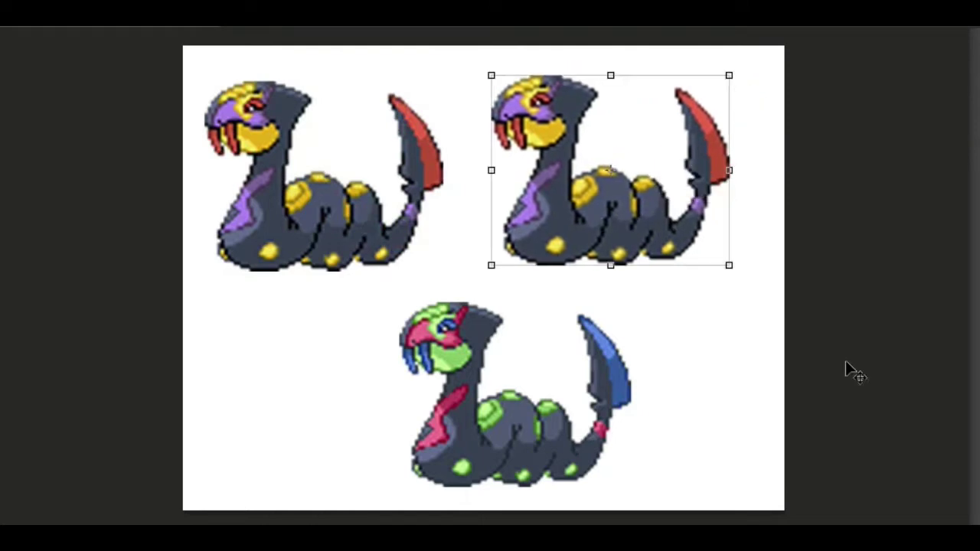
key("ctrl+alt+a")
key("alt+bracketleft")
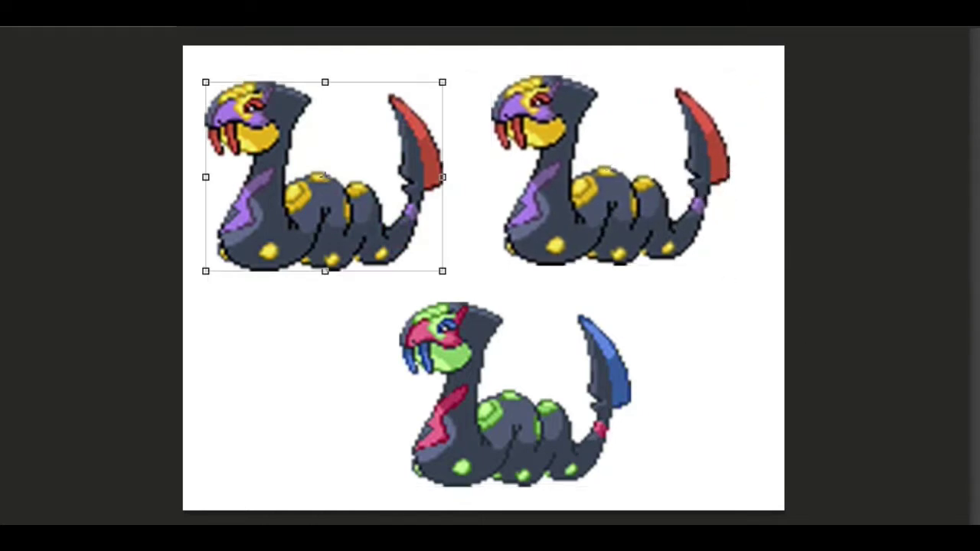
key("alt+shift+bracketright")
left_click(306, 9)
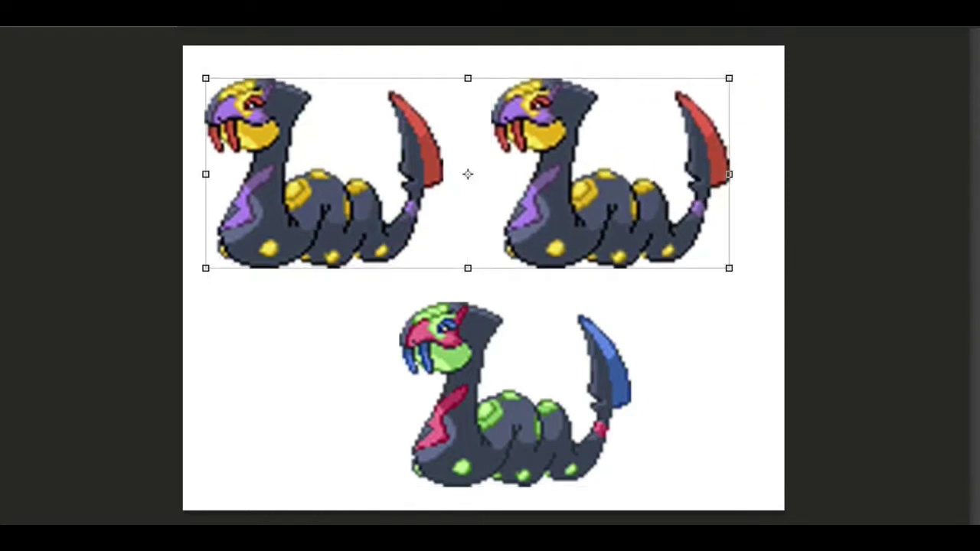
key("alt+bracketright")
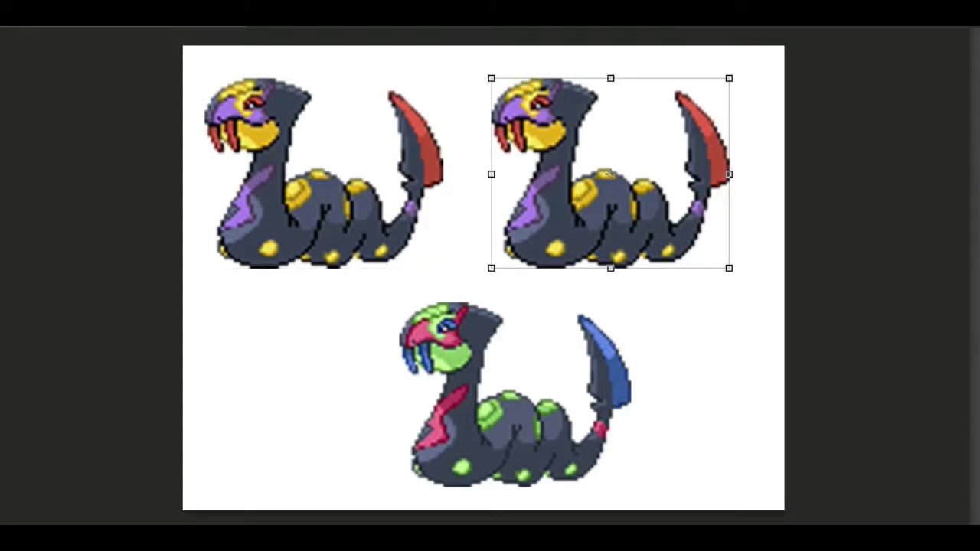
- Examine the markings and body colors of the two purple-and-yellow Seviper sprites up close
key("ctrl+space")
left_click_drag(615, 133, 656, 194)
left_click_drag(742, 262, 743, 301)
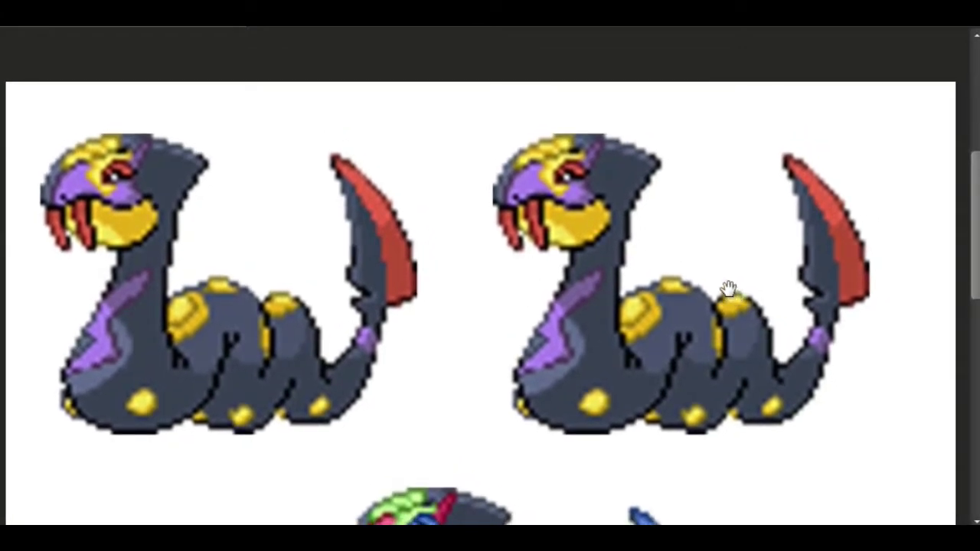
left_click_drag(719, 284, 736, 221)
left_click_drag(697, 207, 689, 176)
left_click_drag(708, 261, 698, 216)
left_click(705, 209)
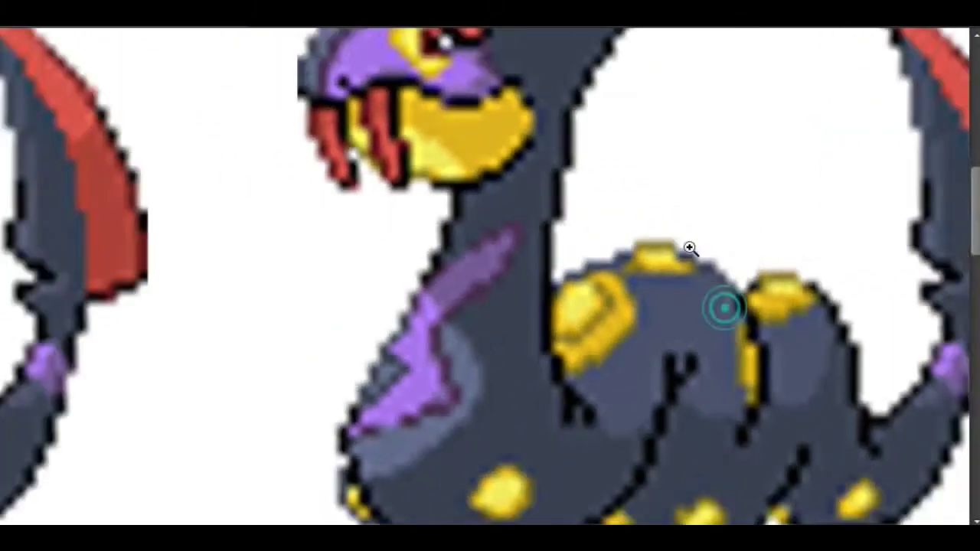
left_click(689, 247, "alt")
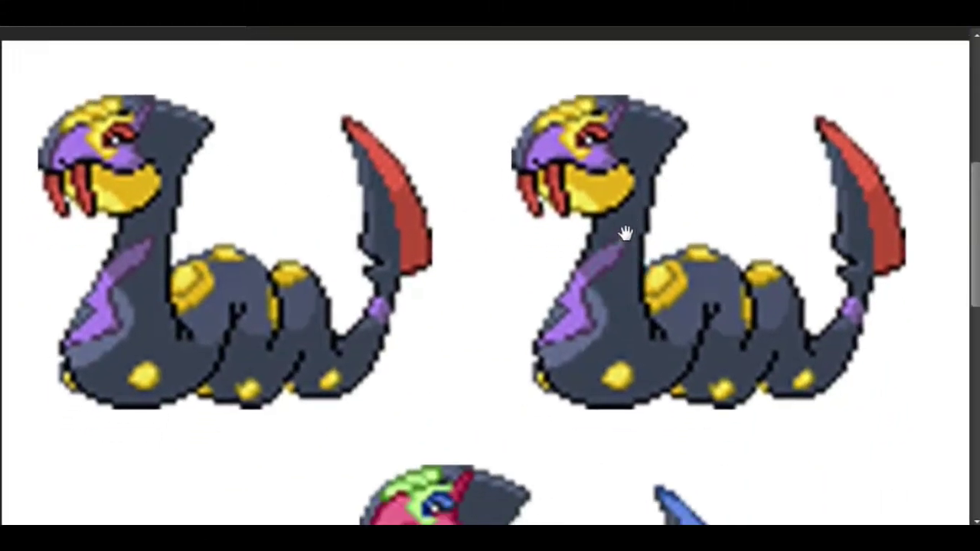
mouse_move(625, 234)
left_mouse_down()
mouse_move(628, 244)
mouse_move(623, 233)
left_mouse_up()
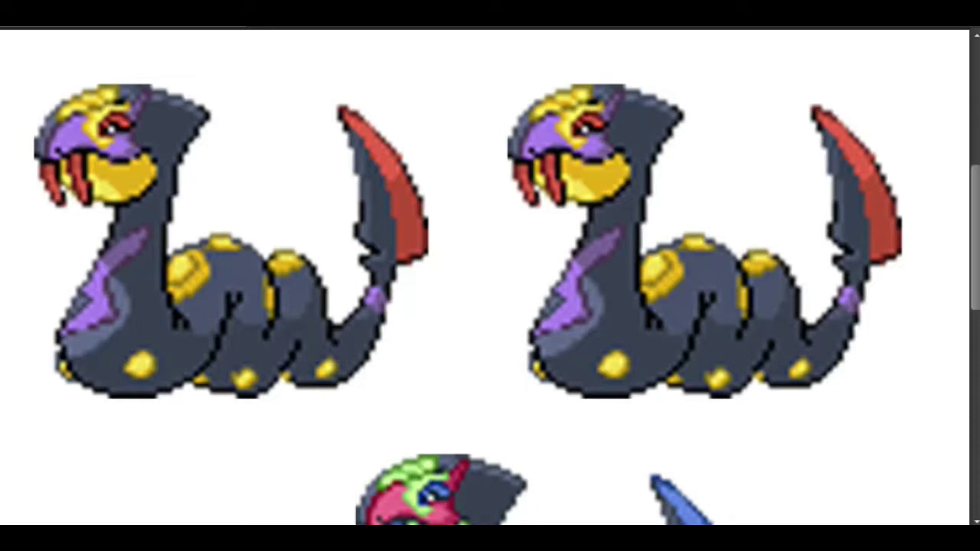
left_click_drag(973, 230, 974, 209)
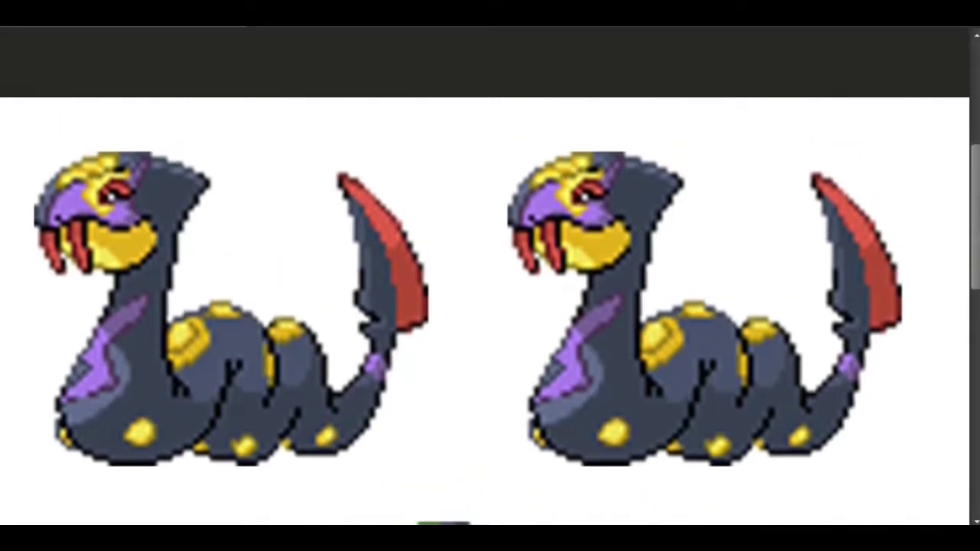
left_click_drag(974, 204, 973, 209)
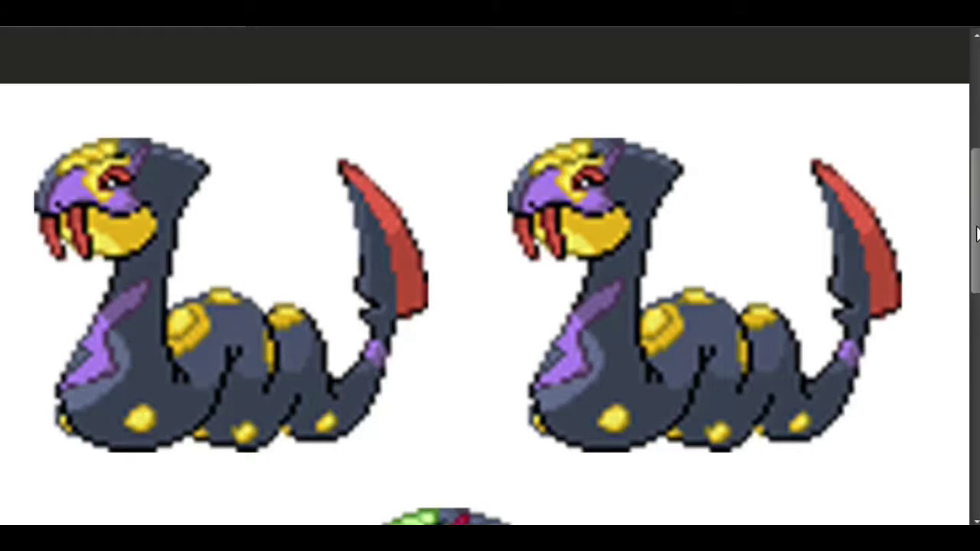
- Try an Invert adjustment on the duplicate Seviper, view it beside the green-marked version, and undo the inversion
left_click_drag(976, 233, 975, 272)
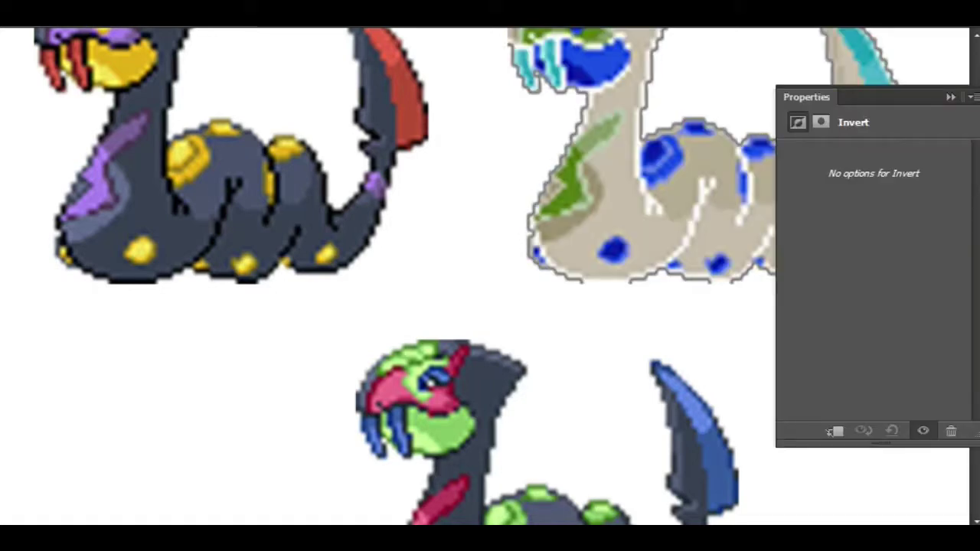
left_click(949, 97)
left_click_drag(868, 263, 868, 345)
left_click(870, 381, "alt")
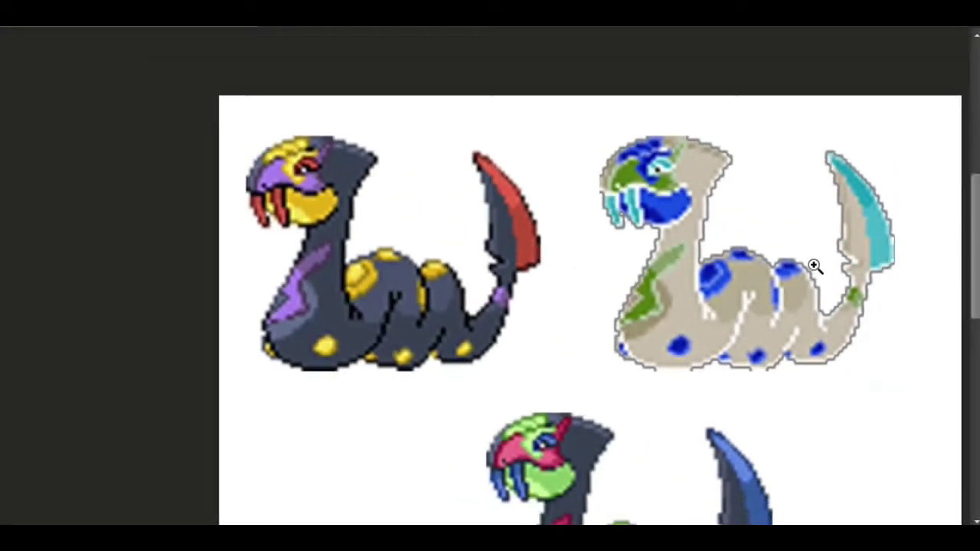
left_click_drag(844, 394, 806, 295)
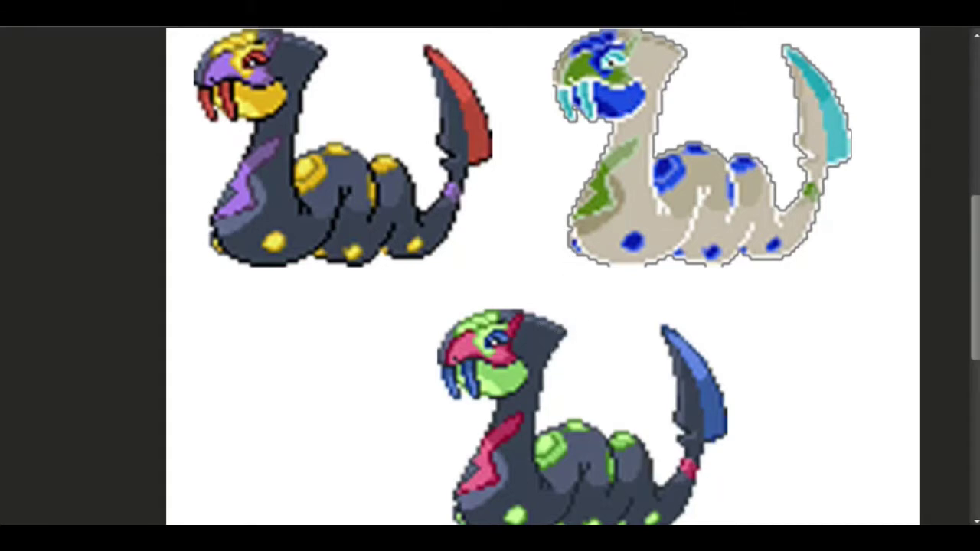
key("ctrl+z")
- Compare the colors of the green-marked Seviper with the two original-colored sprites
left_click_drag(522, 397, 514, 350)
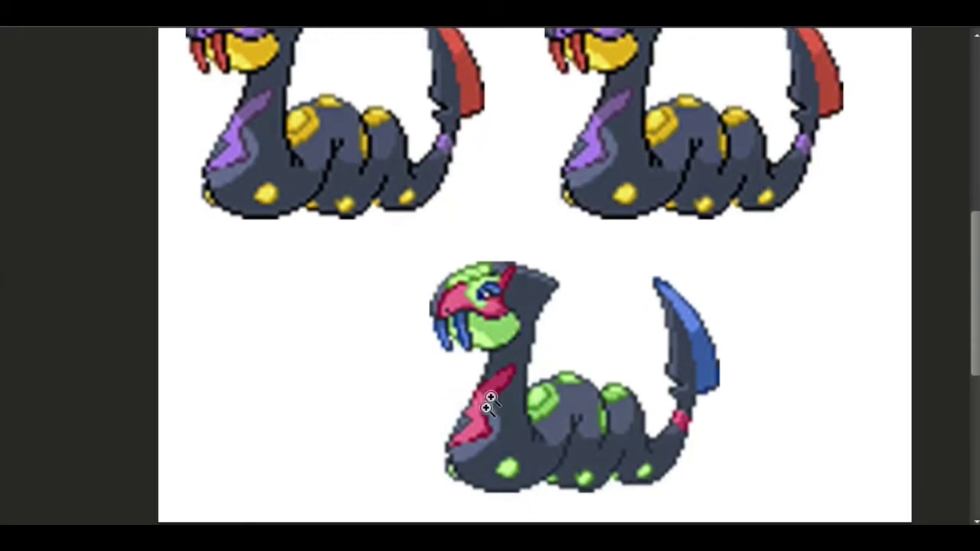
scroll(558, 344, "up", 1)
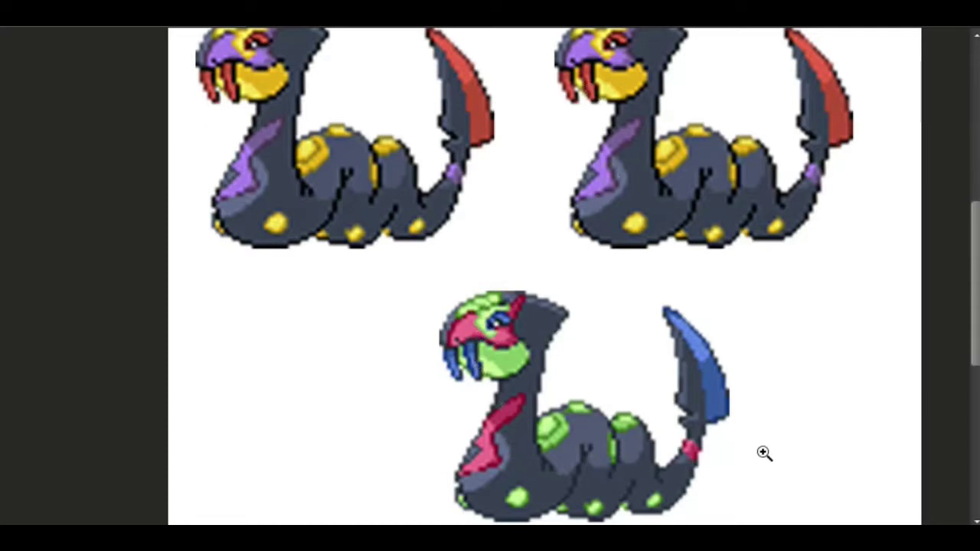
scroll(766, 369, "up", 1)
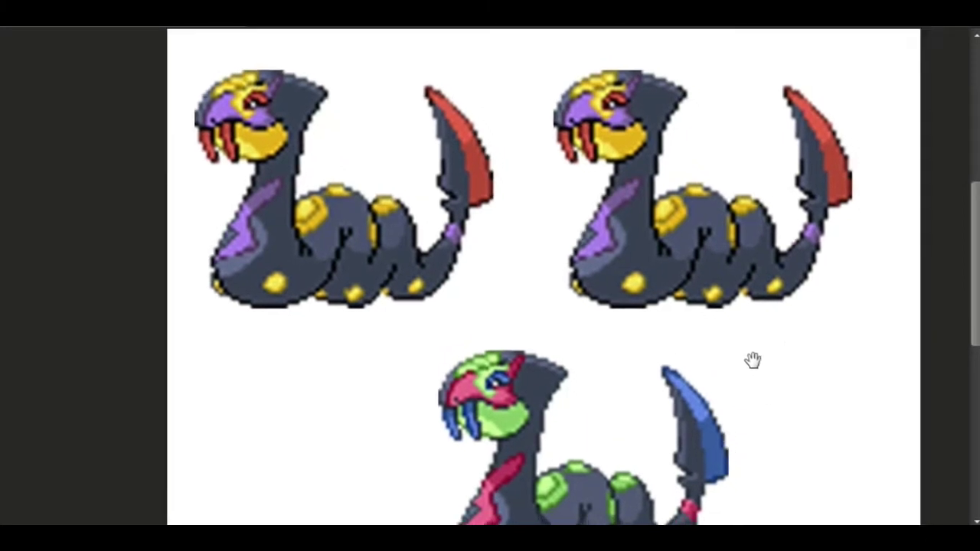
left_click_drag(752, 360, 636, 313)
left_click_drag(689, 282, 637, 310)
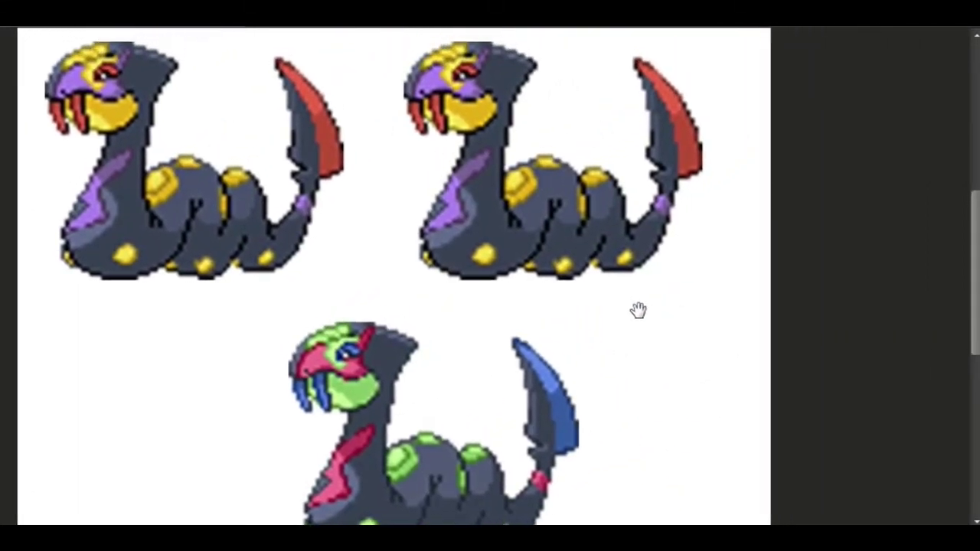
left_click_drag(487, 285, 539, 264)
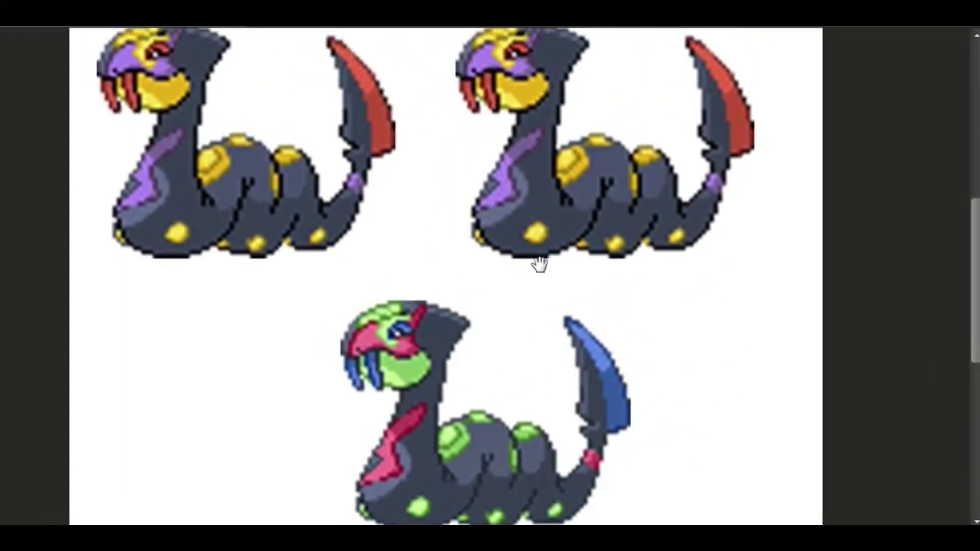
scroll(535, 261, "up", 1)
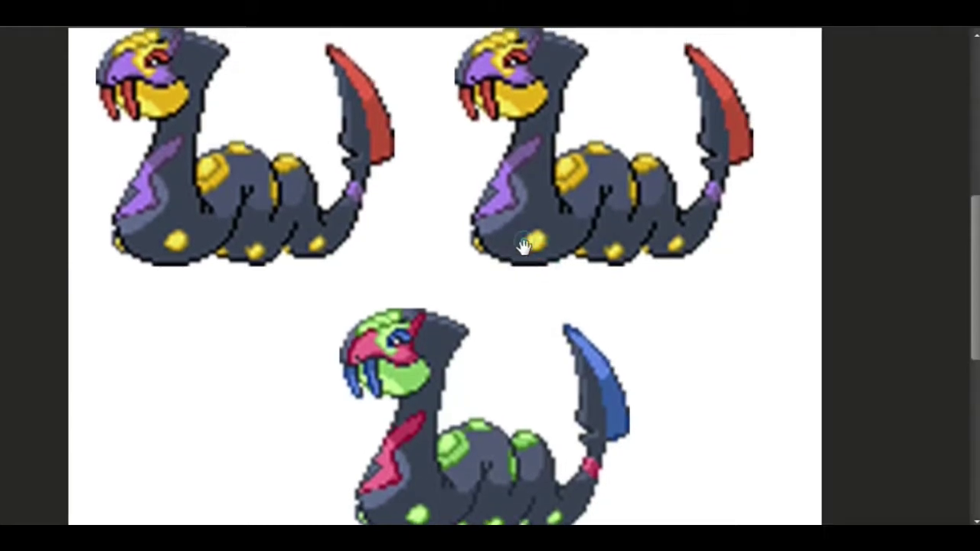
scroll(529, 235, "up", 1)
scroll(528, 235, "up", 1)
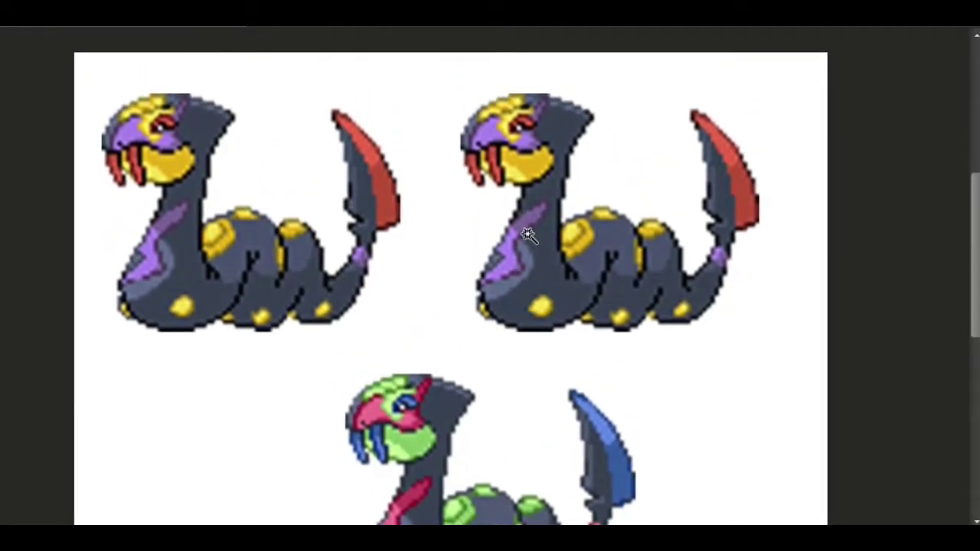
left_click_drag(523, 231, 534, 207)
left_click(532, 204)
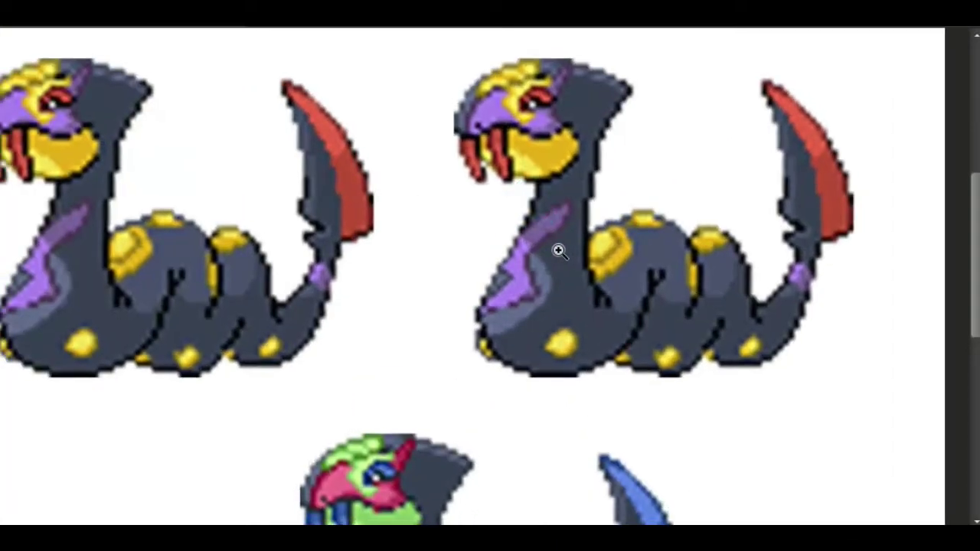
left_click_drag(588, 353, 586, 240)
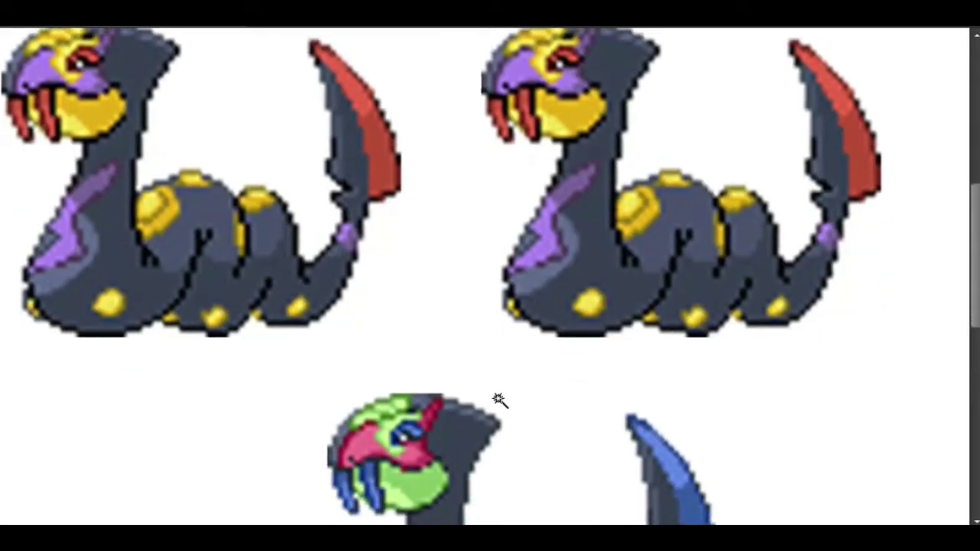
- Select the purple face, head and chest markings of the duplicate Seviper with the Magic Wand
left_click_drag(529, 361, 538, 402)
left_click_drag(554, 332, 530, 352)
left_click_drag(555, 211, 539, 235)
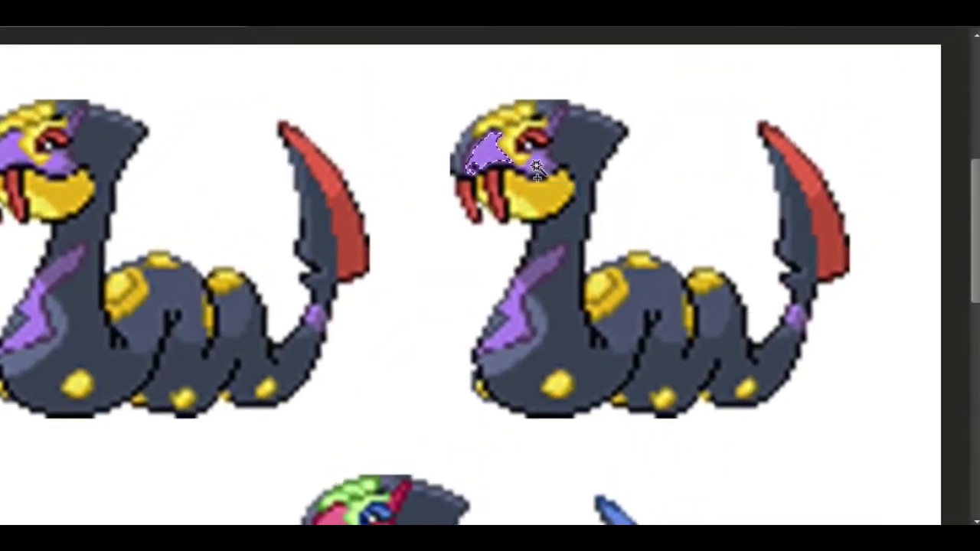
left_click(535, 162, "shift")
left_click(555, 119, "shift")
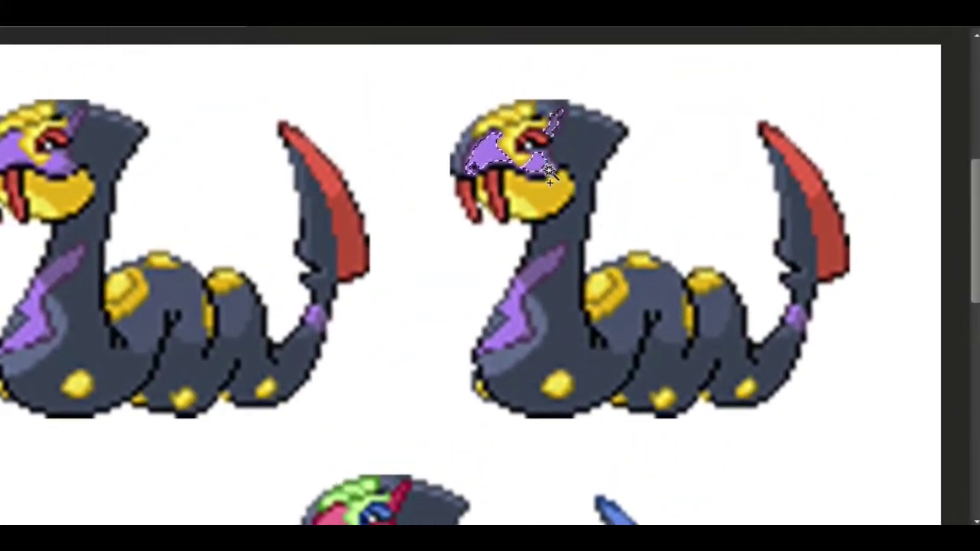
left_click(532, 286, "shift")
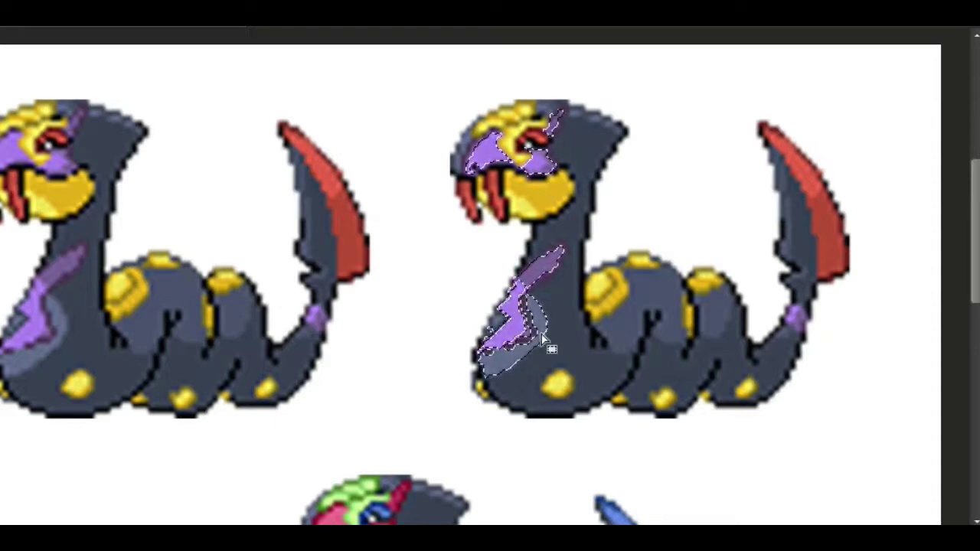
- Add the purple tail band to the selection and refine the chest area so only the purple marking is selected, without the gray
left_click(541, 335, "shift")
left_click(558, 349, "shift")
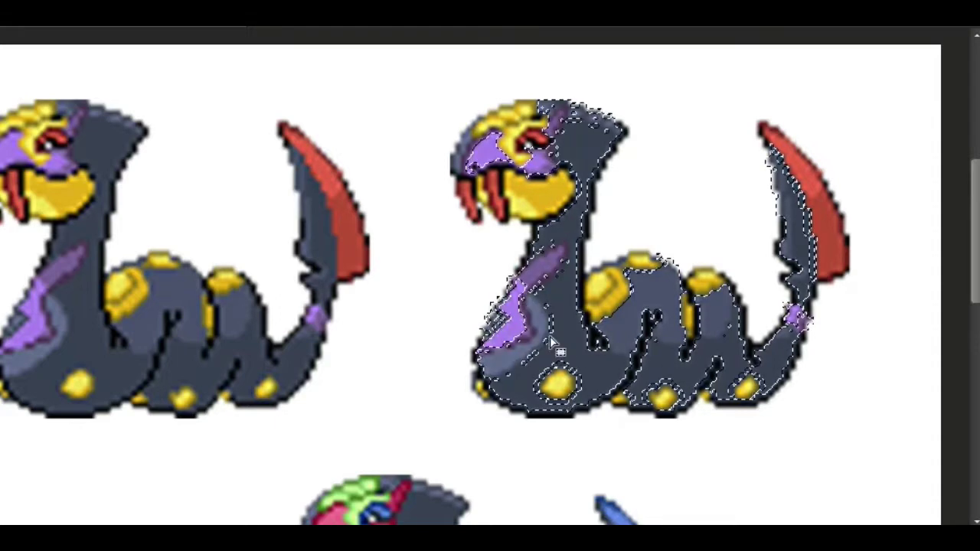
key("ctrl+z")
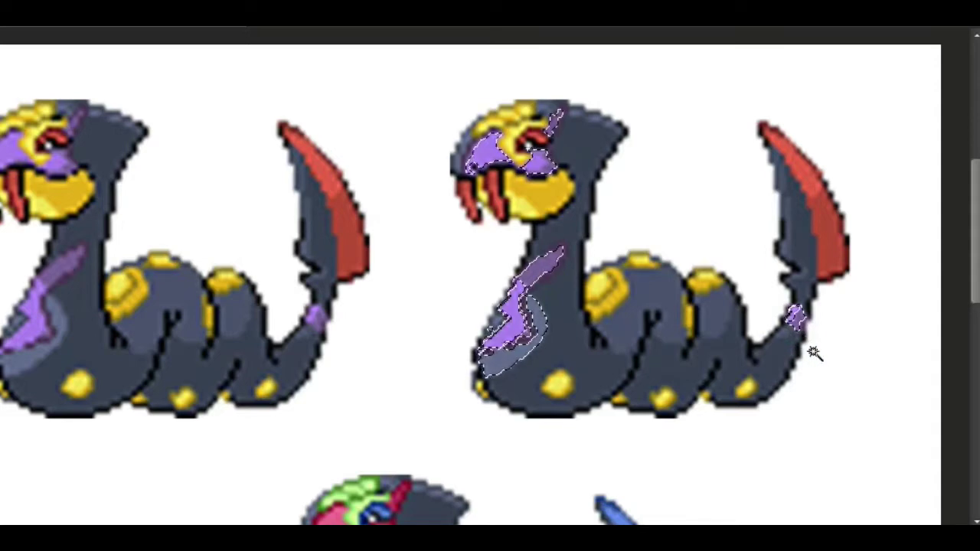
left_click(797, 318, "shift")
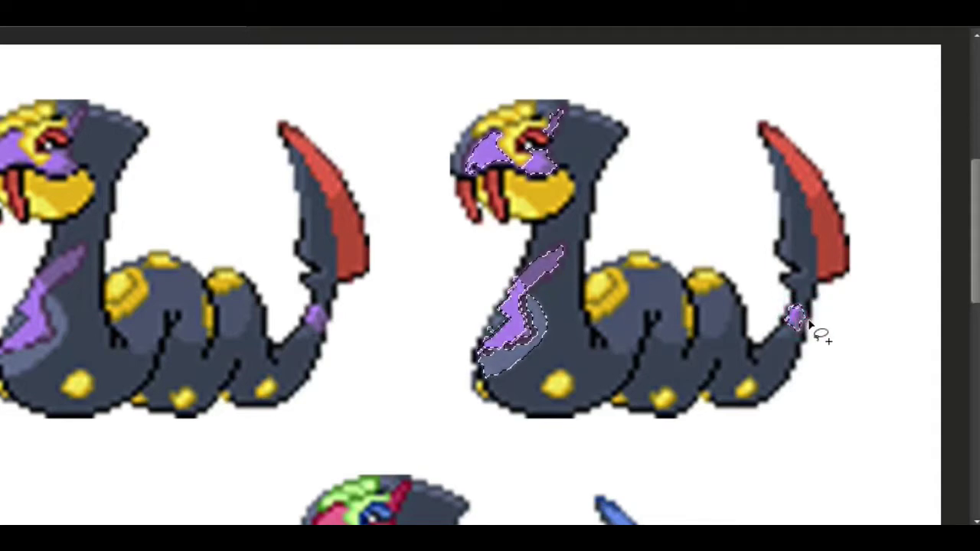
left_click(803, 313, "shift")
left_click(536, 294, "alt")
mouse_move(523, 297)
left_mouse_down()
mouse_move(515, 341)
mouse_move(531, 308)
mouse_move(514, 351)
mouse_move(519, 341)
mouse_move(486, 363)
mouse_move(517, 332)
mouse_move(483, 351)
mouse_move(511, 338)
mouse_move(497, 344)
mouse_move(505, 312)
left_mouse_up()
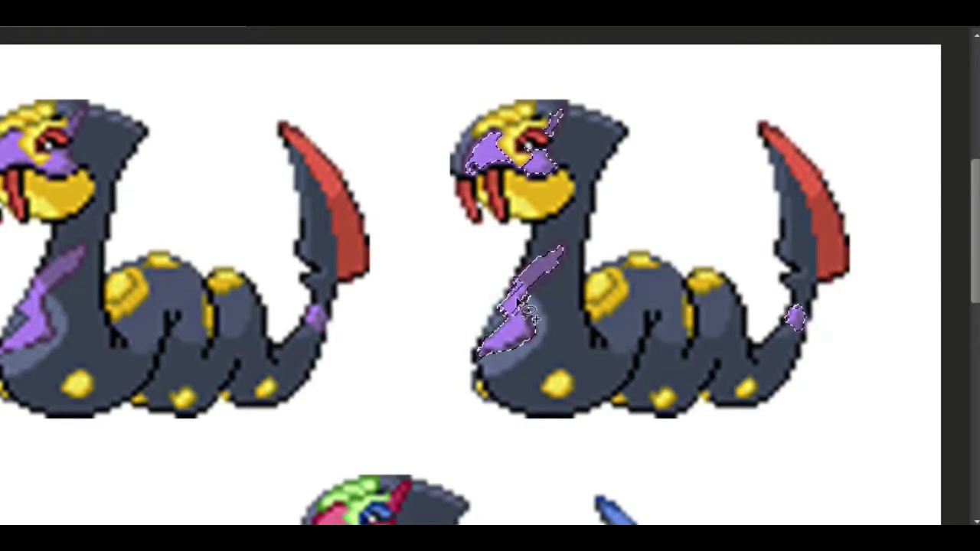
left_click(552, 266, "shift")
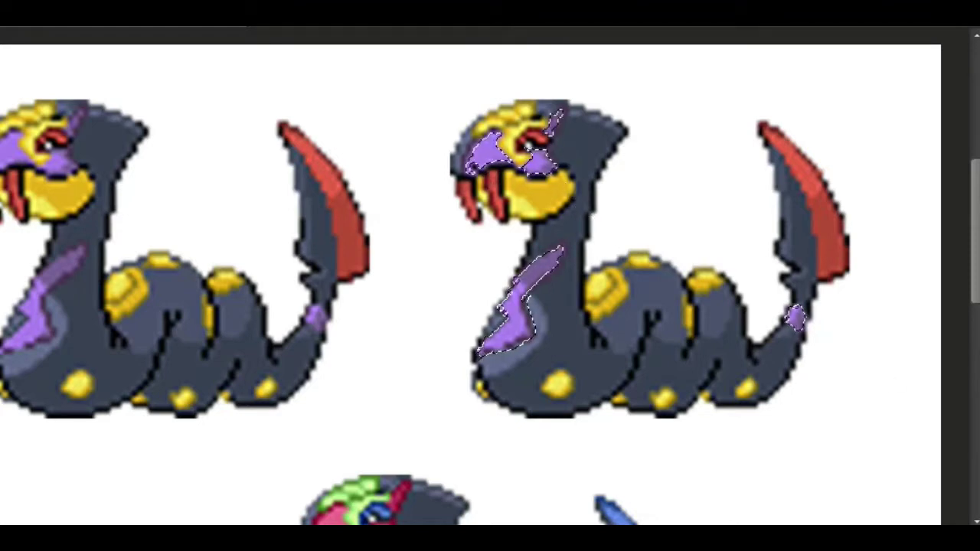
- Colorize the selected purple markings with a Hue/Saturation adjustment at hue 193, saturation 41 and lightness -10
left_click(979, 122)
left_click(879, 336)
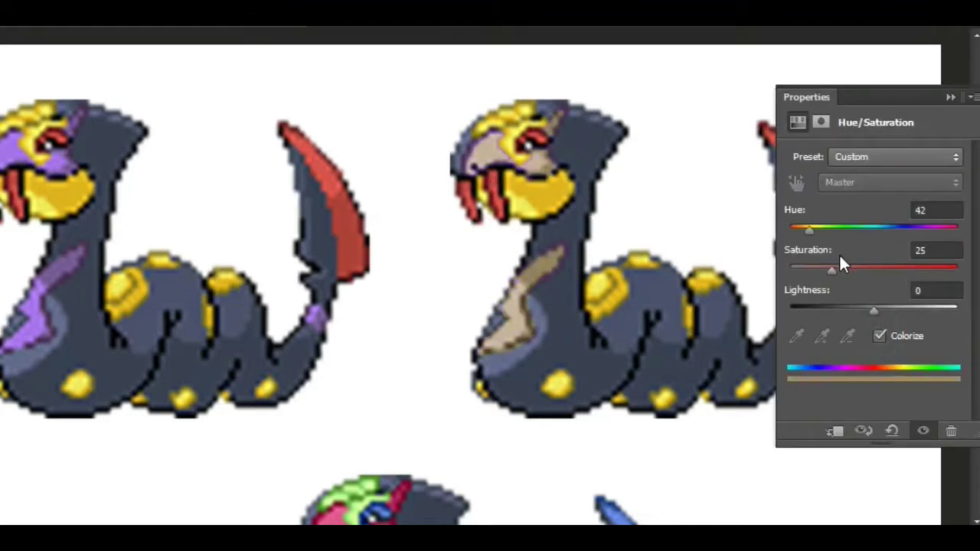
left_click_drag(813, 229, 862, 229)
left_click_drag(836, 266, 859, 265)
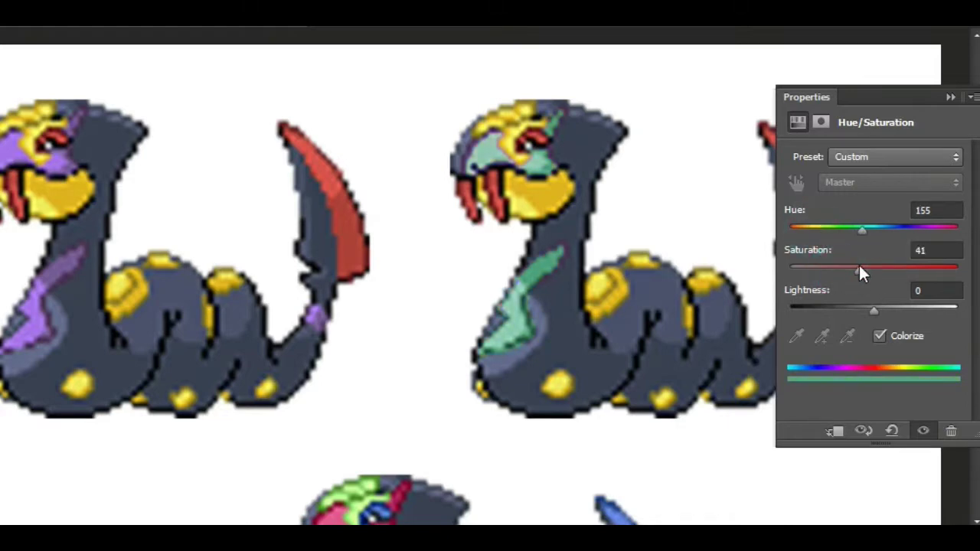
left_click_drag(878, 311, 866, 308)
left_click_drag(865, 229, 879, 230)
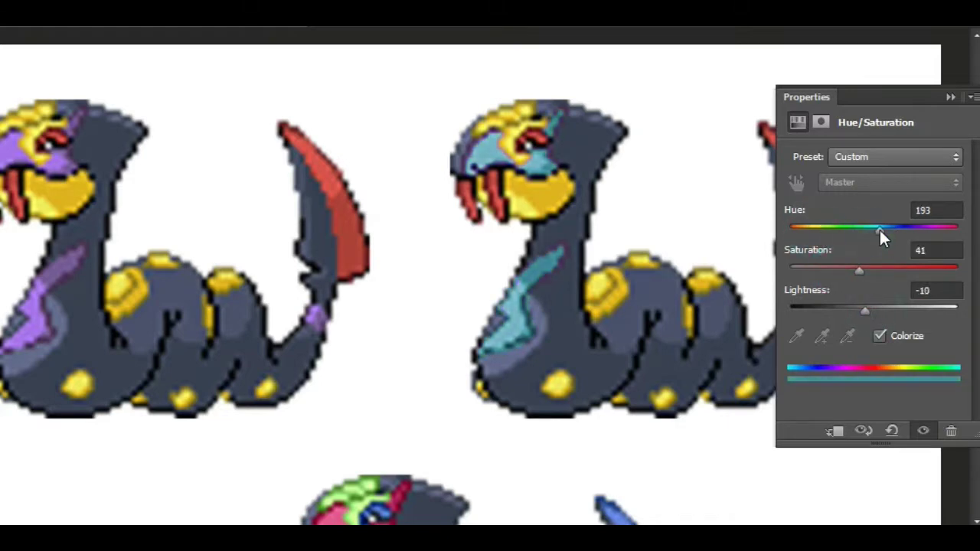
- Readjust the Hue/Saturation of the duplicate Seviper's recolored markings to hue 188, saturation 51 and lightness -5
left_click(950, 97)
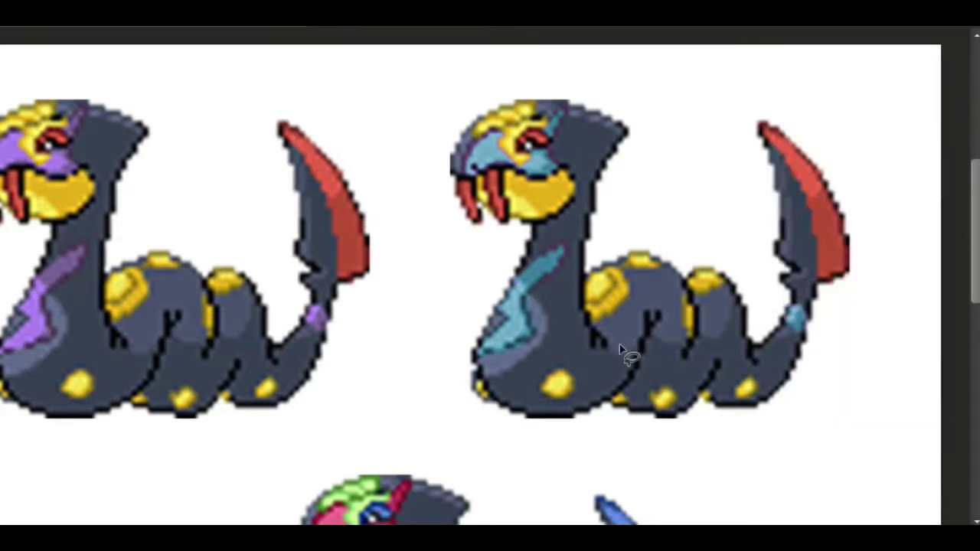
left_click_drag(571, 382, 604, 205)
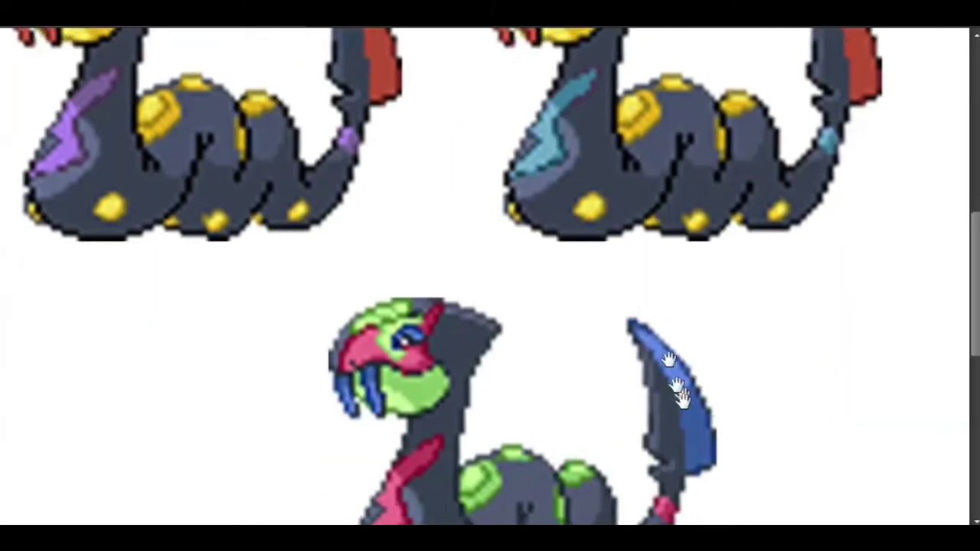
left_click_drag(671, 319, 633, 501)
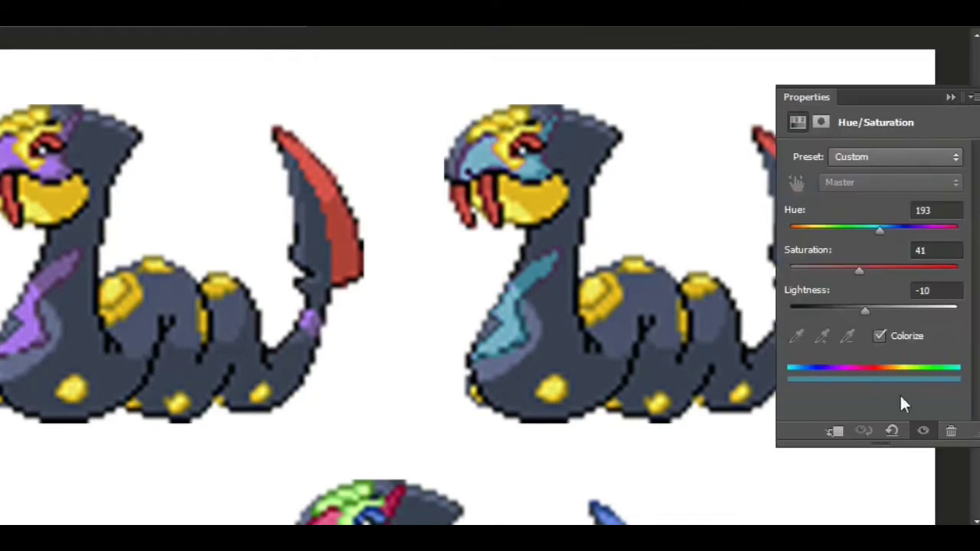
left_click_drag(890, 229, 878, 228)
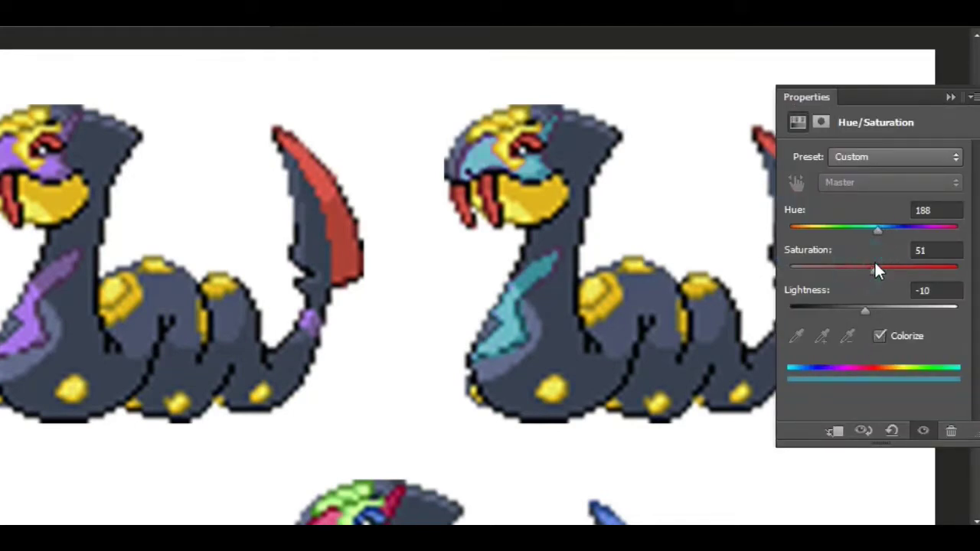
left_click_drag(878, 309, 872, 309)
left_click(950, 98)
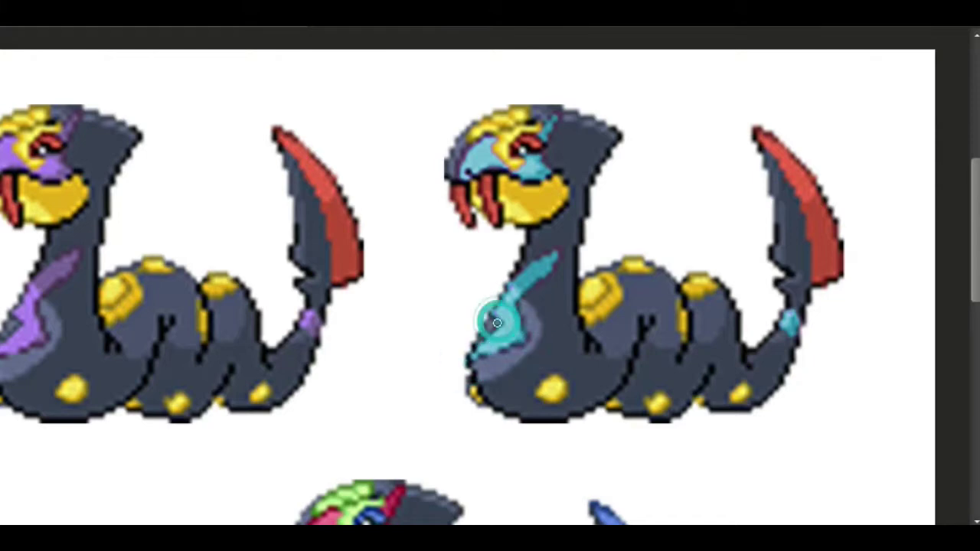
- Paint the adjustment mask along the edges of the chest marking so its remaining purple outline pixels are recolored
left_click(562, 259)
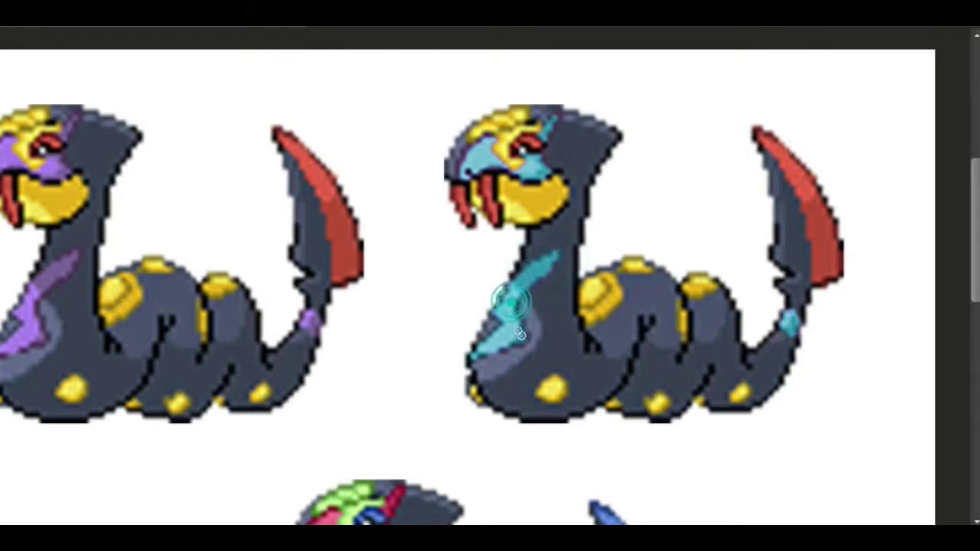
left_click(526, 339)
left_click(525, 341)
left_click(518, 345)
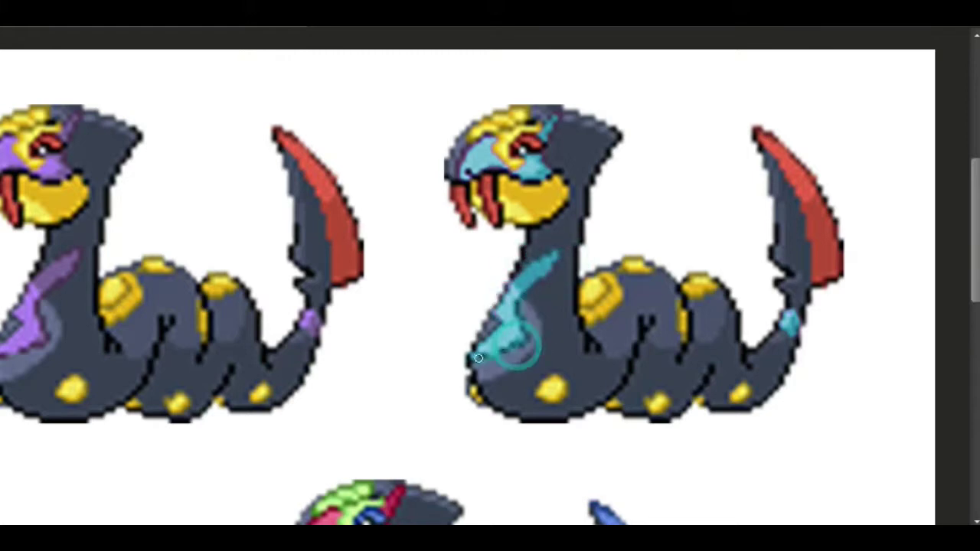
left_click(490, 363)
- Paint the mask over the leftover purple edges of the face, the head marking and the tail band
left_click(461, 177)
left_click(457, 174)
left_click_drag(474, 153, 490, 136)
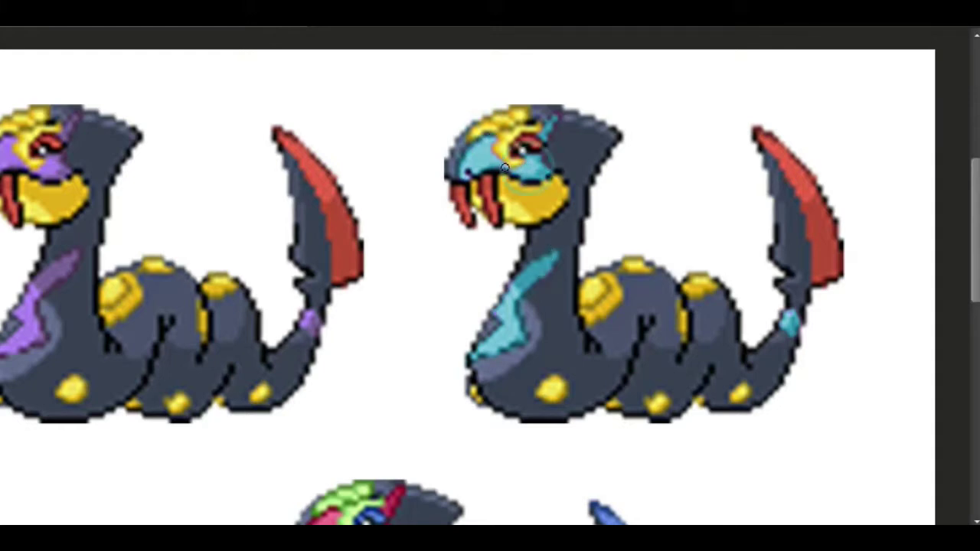
left_click(543, 130)
left_click(544, 136)
left_click(548, 132)
left_click(555, 120)
left_click(539, 152)
left_click(547, 153)
left_click(803, 322)
left_click(791, 317)
- Select the duplicate's red fangs and tail blade and colorize them with Hue/Saturation at hue 266, saturation 46 and lightness 0
left_click_drag(576, 286, 640, 306)
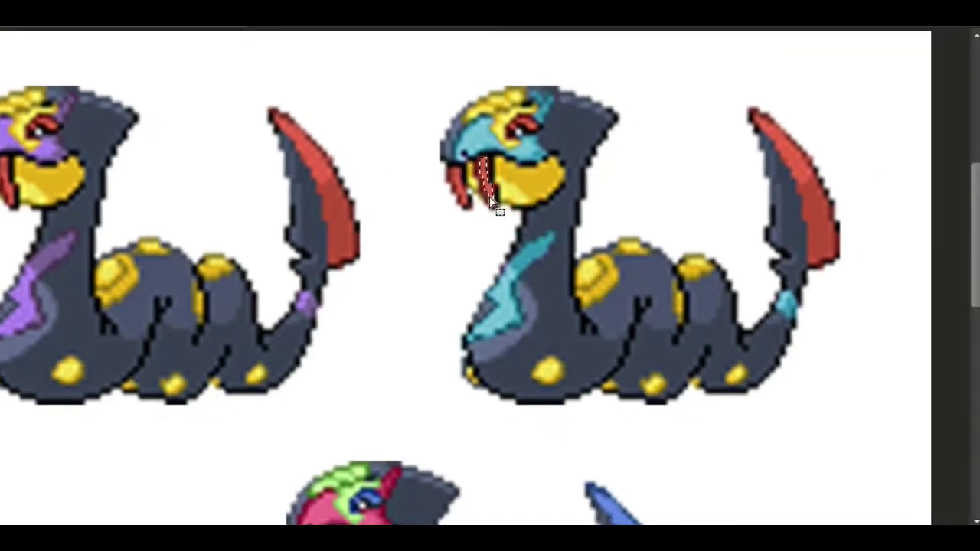
left_click(816, 218, "shift")
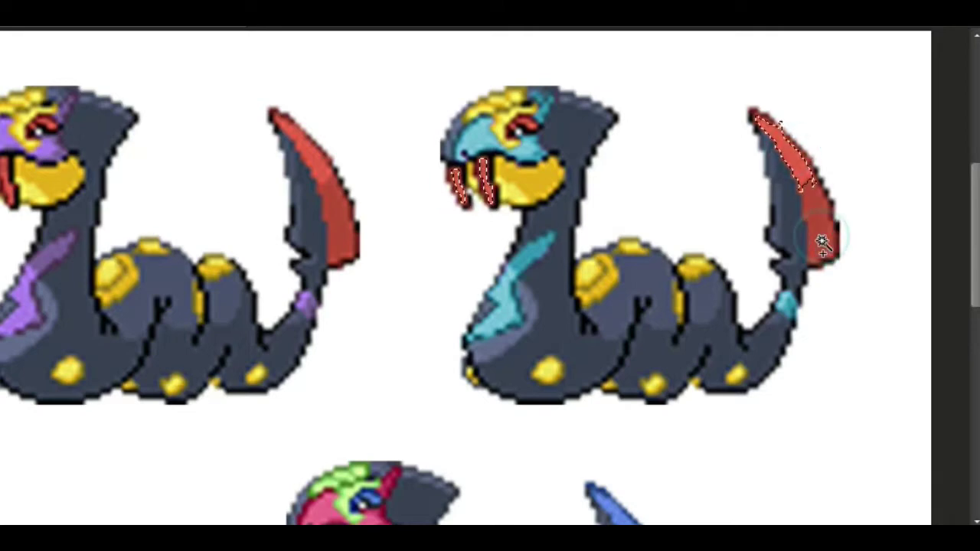
left_click(892, 334)
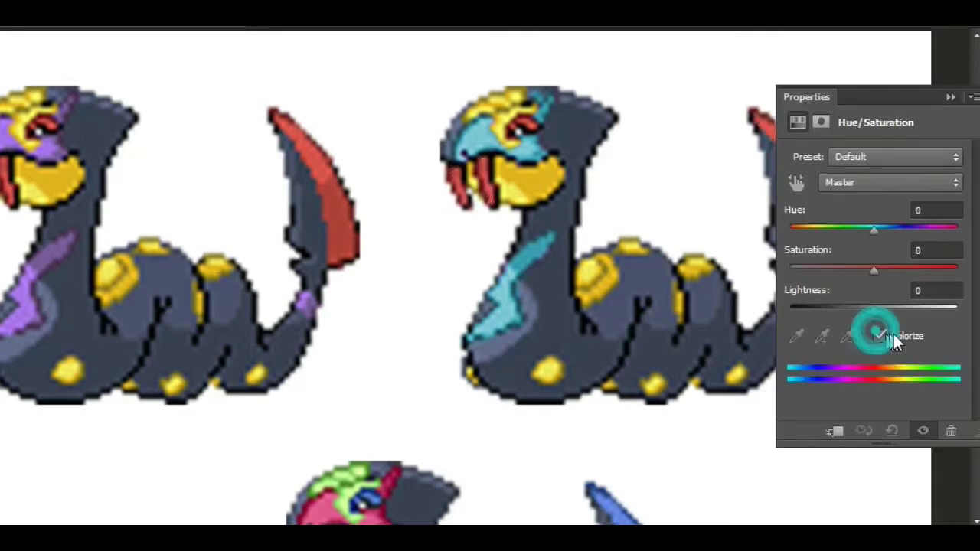
left_click(835, 227)
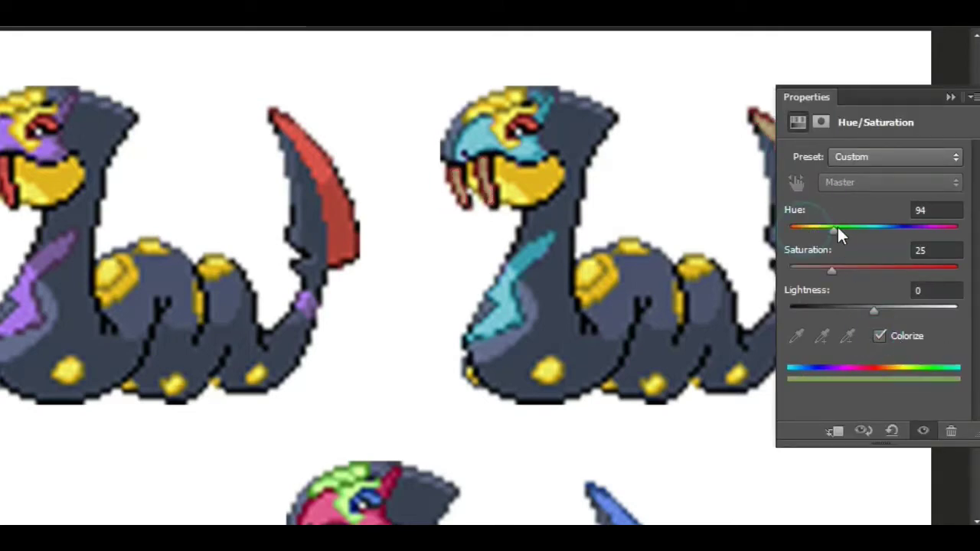
left_click_drag(832, 269, 842, 269)
left_click_drag(669, 267, 562, 256)
left_click(849, 269)
left_click_drag(865, 267, 866, 267)
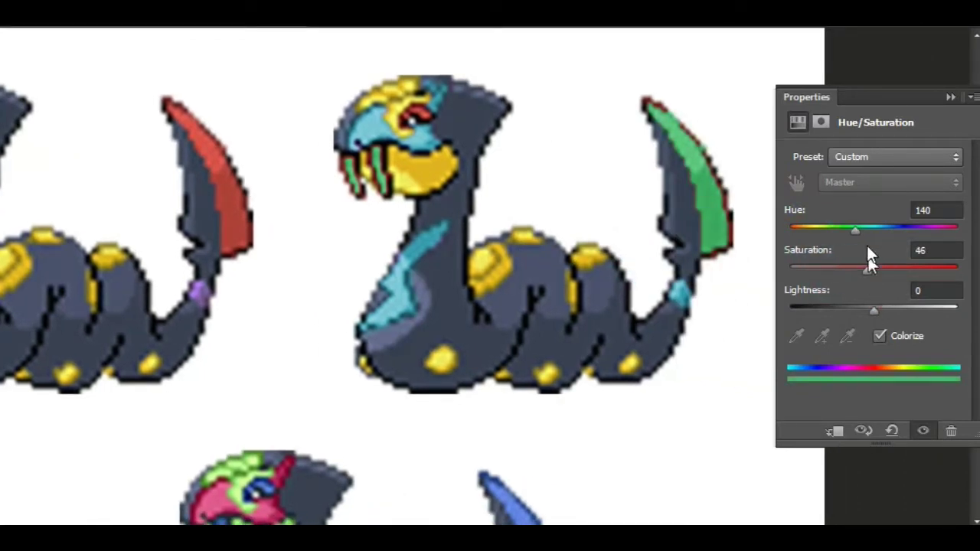
left_click_drag(855, 228, 917, 228)
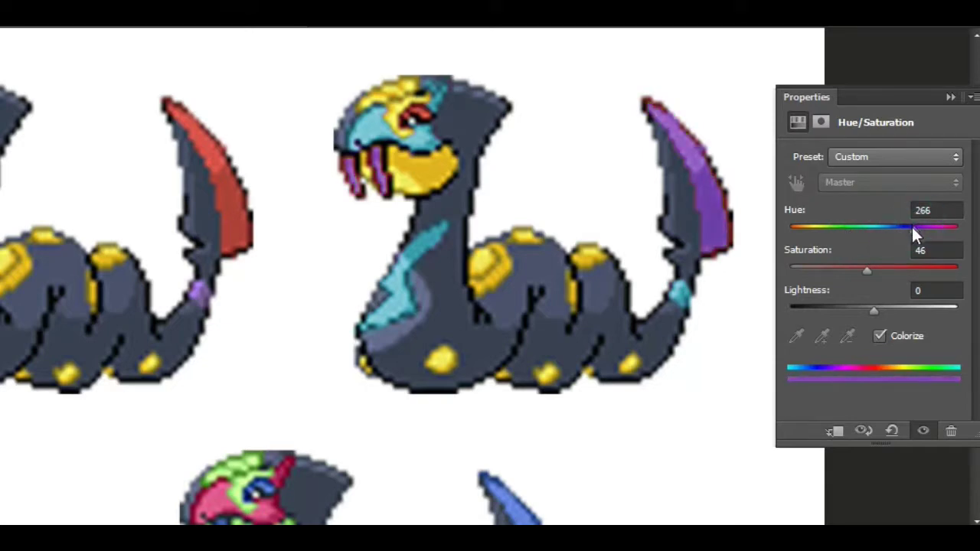
left_click(950, 96)
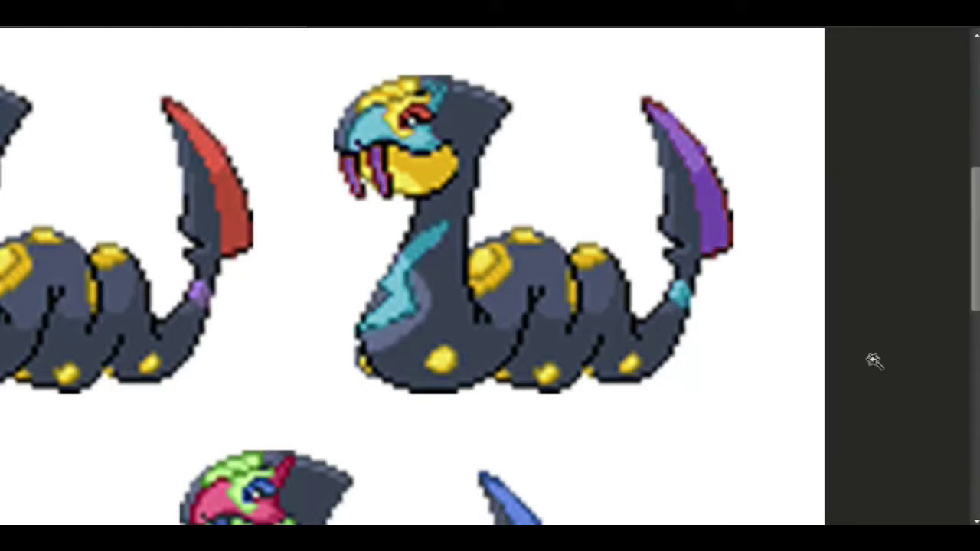
- Paint the mask over the remaining red outlines of the tail blade and fangs and over the red around the eye
mouse_move(649, 102)
left_mouse_down()
mouse_move(674, 120)
mouse_move(722, 204)
left_mouse_up()
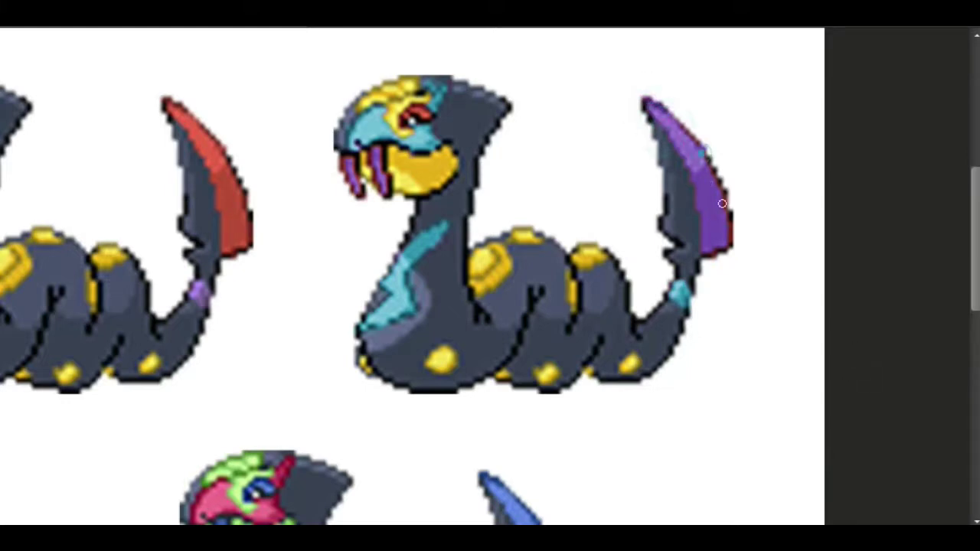
mouse_move(680, 120)
left_mouse_down()
mouse_move(730, 228)
mouse_move(722, 243)
mouse_move(655, 110)
left_mouse_up()
left_click(654, 109)
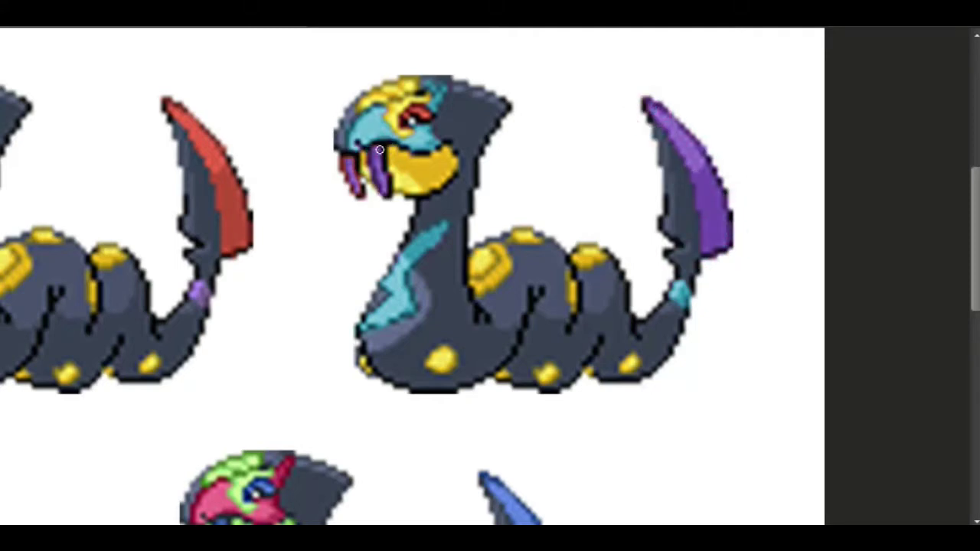
mouse_move(380, 150)
left_mouse_down()
mouse_move(358, 174)
mouse_move(360, 190)
mouse_move(343, 152)
left_mouse_up()
mouse_move(407, 178)
left_mouse_down()
mouse_move(428, 173)
mouse_move(417, 173)
left_mouse_up()
mouse_move(692, 232)
left_mouse_down()
mouse_move(723, 233)
mouse_move(684, 201)
mouse_move(692, 219)
left_mouse_up()
left_click(582, 103)
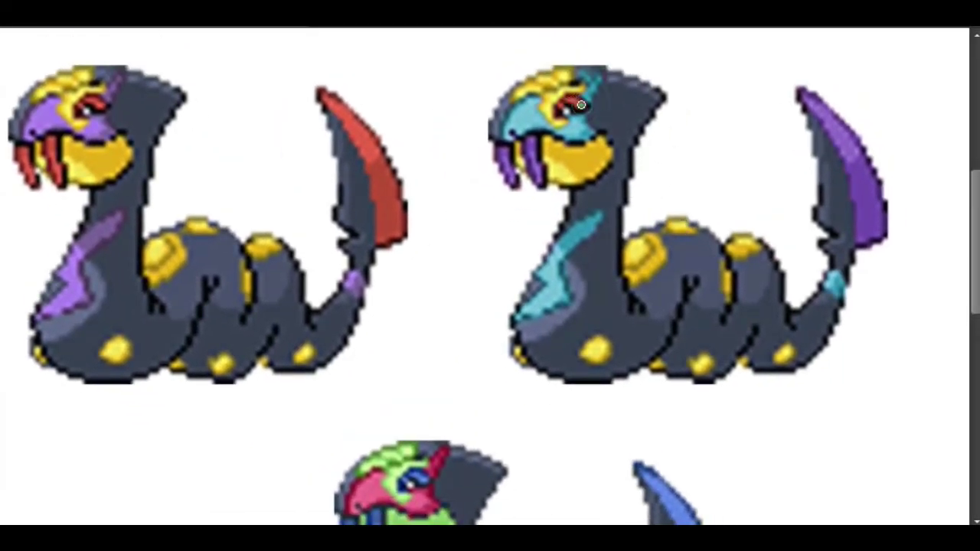
- Shift the hue of the adjustment on the fangs, eye and tail blade to blue
left_click_drag(683, 235, 642, 274)
left_click(647, 274)
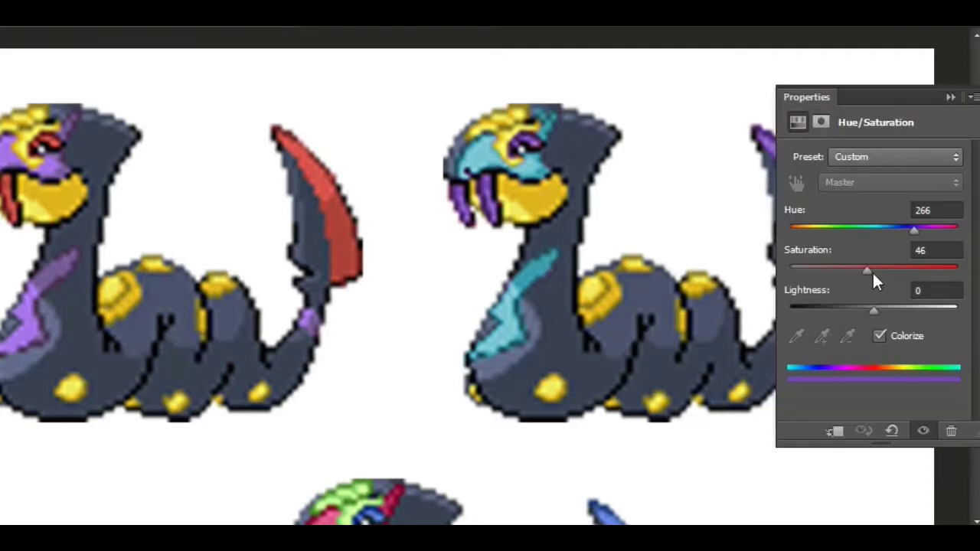
left_click_drag(914, 226, 890, 221)
left_click(948, 94)
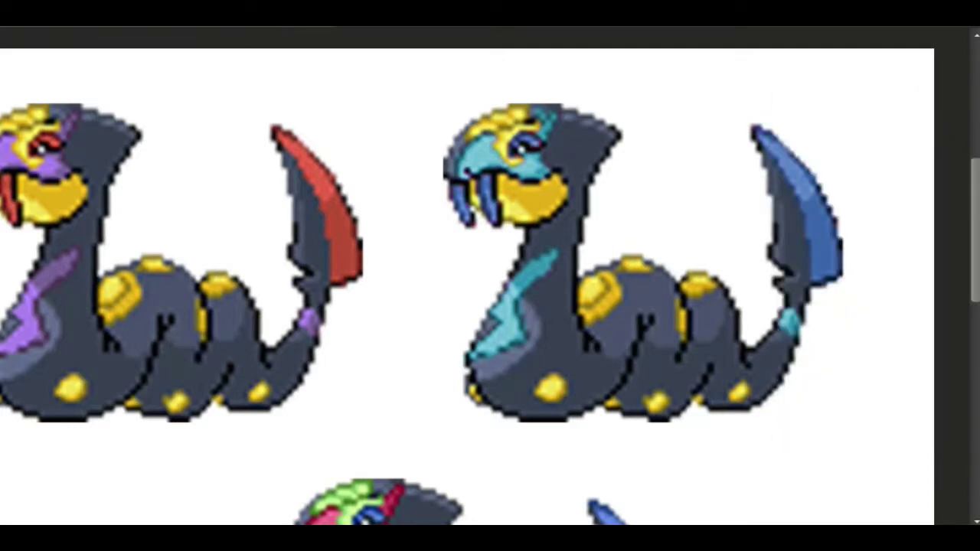
- Recolor the face, chest and tail band markings to magenta with hue 301 and saturation 58
left_click_drag(875, 227, 932, 227)
left_click(886, 267)
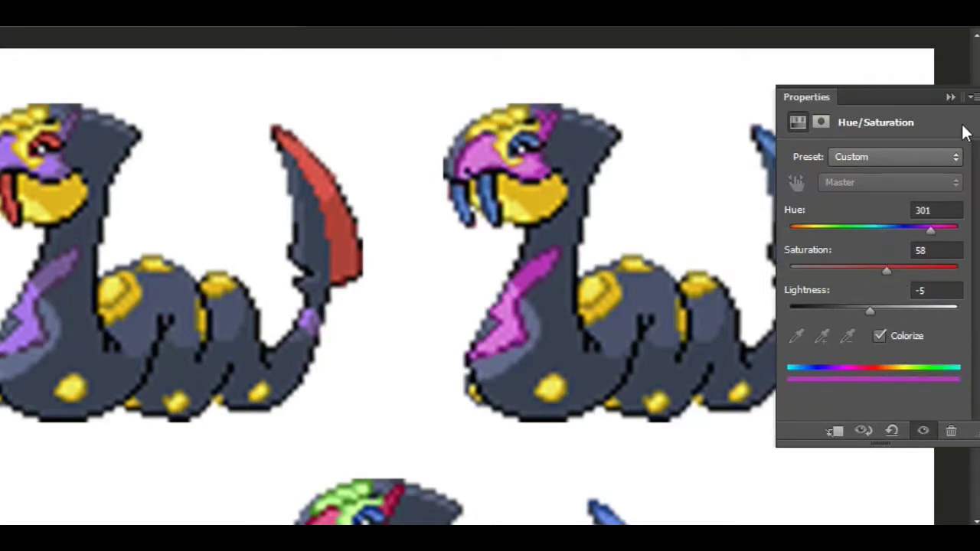
left_click(950, 97)
key("z")
left_click_drag(835, 381, 778, 356)
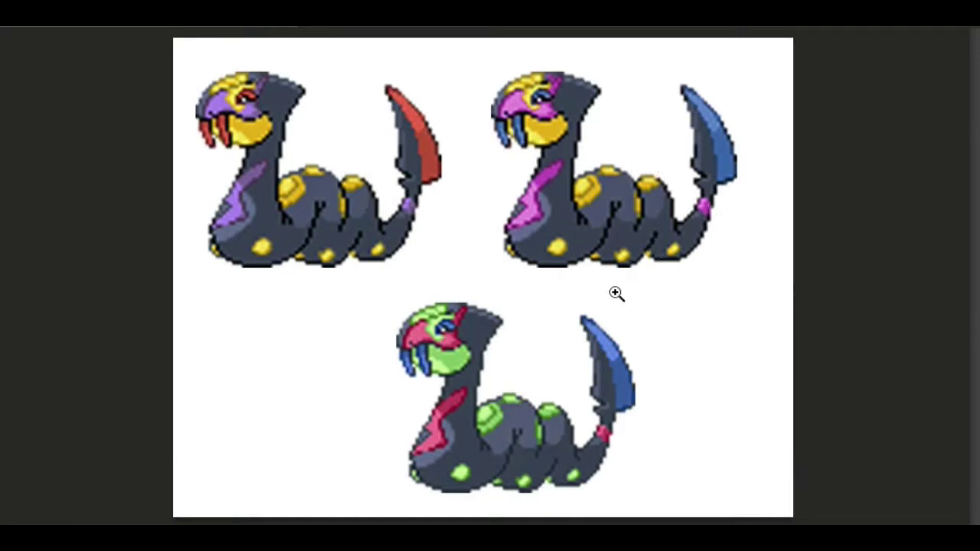
- Recolor the fangs, eye and tail blade to green with hue 113 and saturation 48, and darken their lightness slightly
left_click(645, 272)
left_click_drag(648, 261, 675, 326)
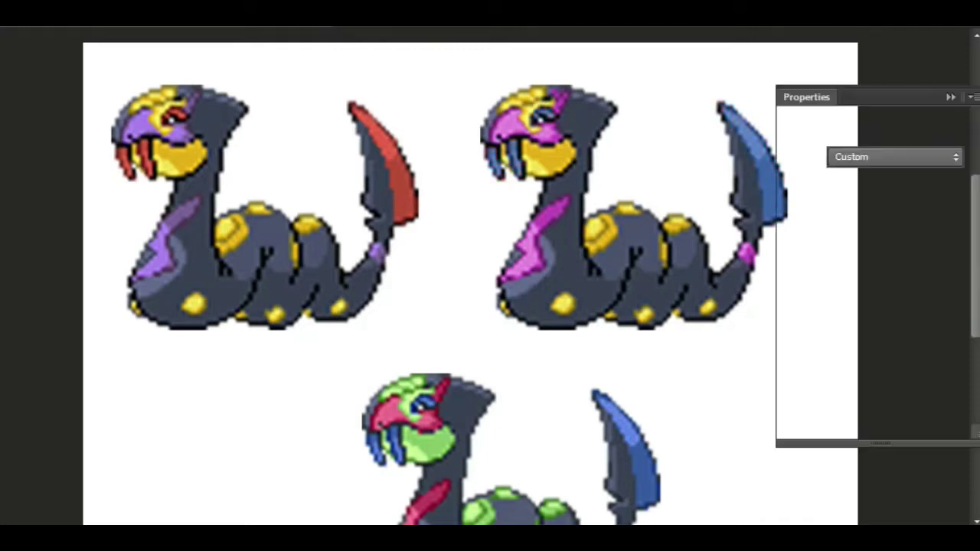
left_click_drag(886, 227, 849, 245)
left_click_drag(873, 310, 859, 308)
left_click_drag(881, 269, 869, 270)
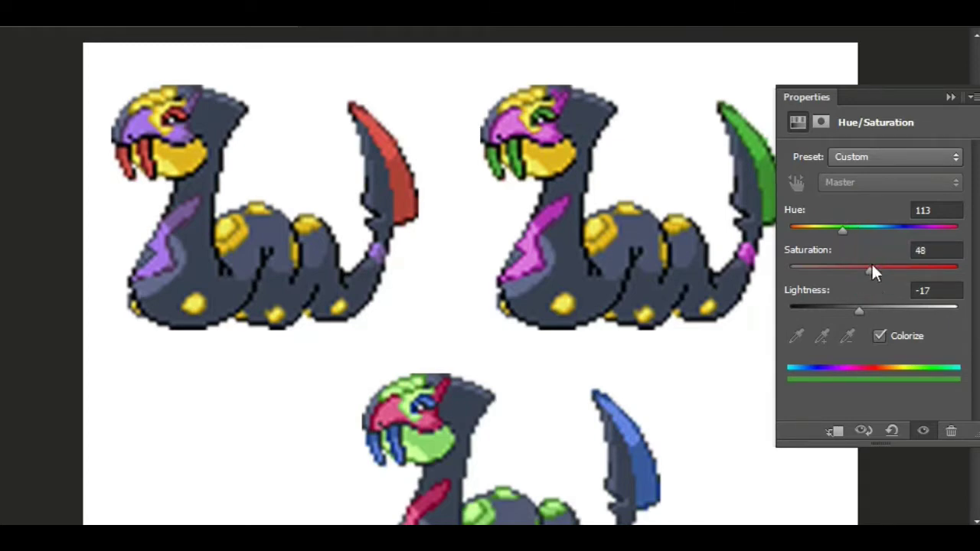
left_click(868, 307)
left_click(951, 97)
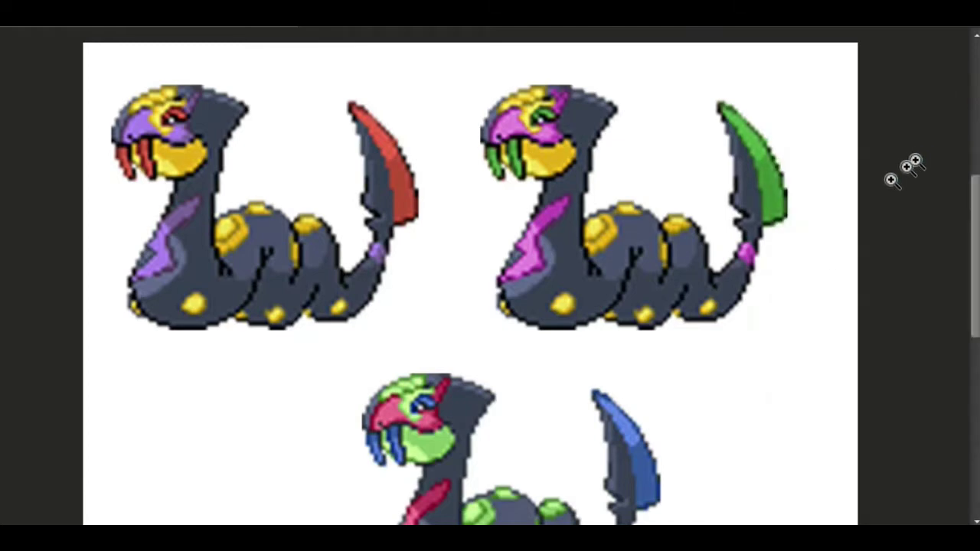
- Compare the three sprites and select the dark gray body areas of the duplicate Seviper
left_click_drag(715, 376, 727, 273)
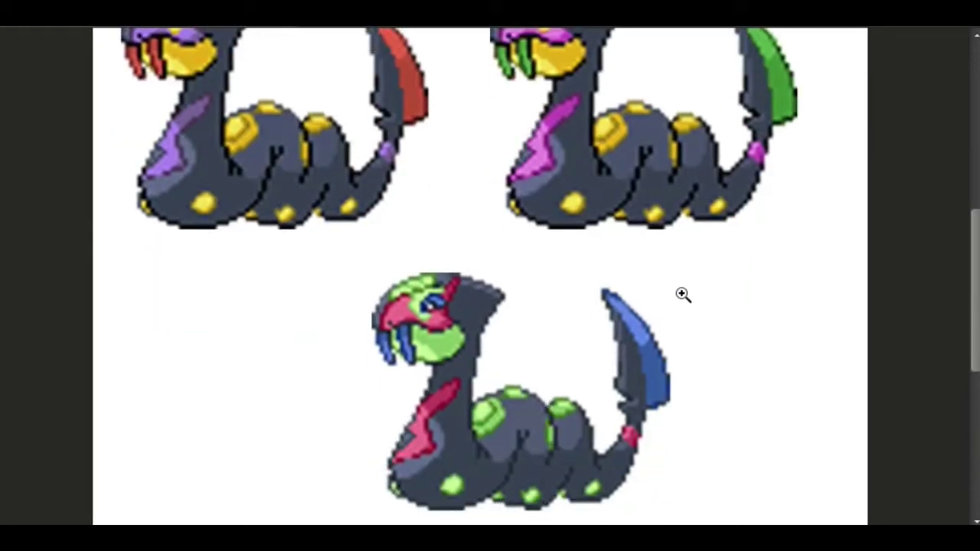
mouse_move(666, 263)
left_mouse_down()
mouse_move(666, 306)
mouse_move(662, 262)
mouse_move(672, 265)
left_mouse_up()
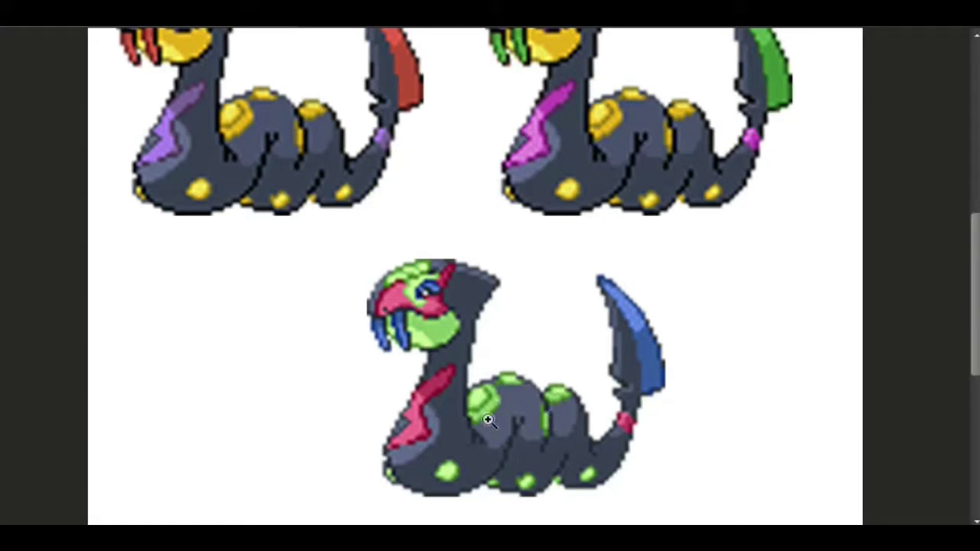
scroll(566, 291, "up", 2)
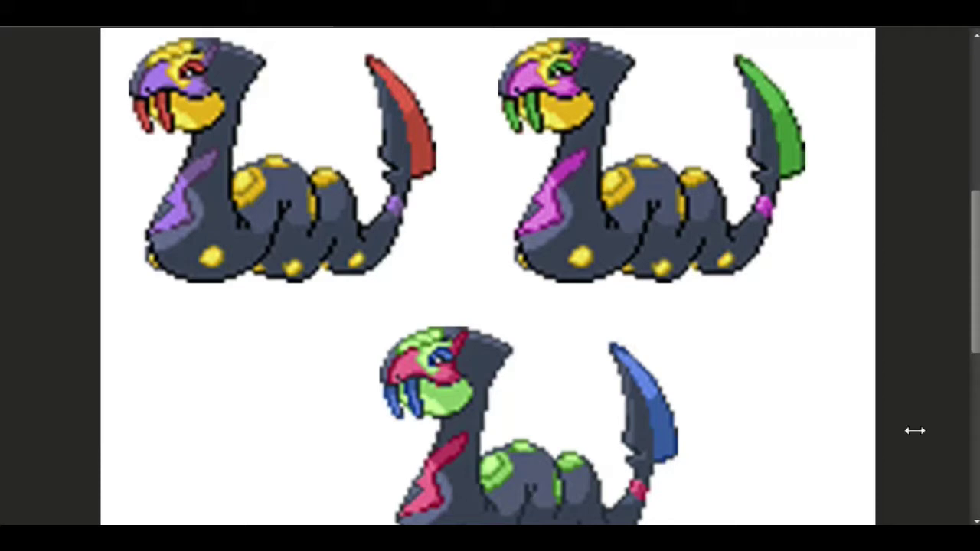
left_click(654, 241)
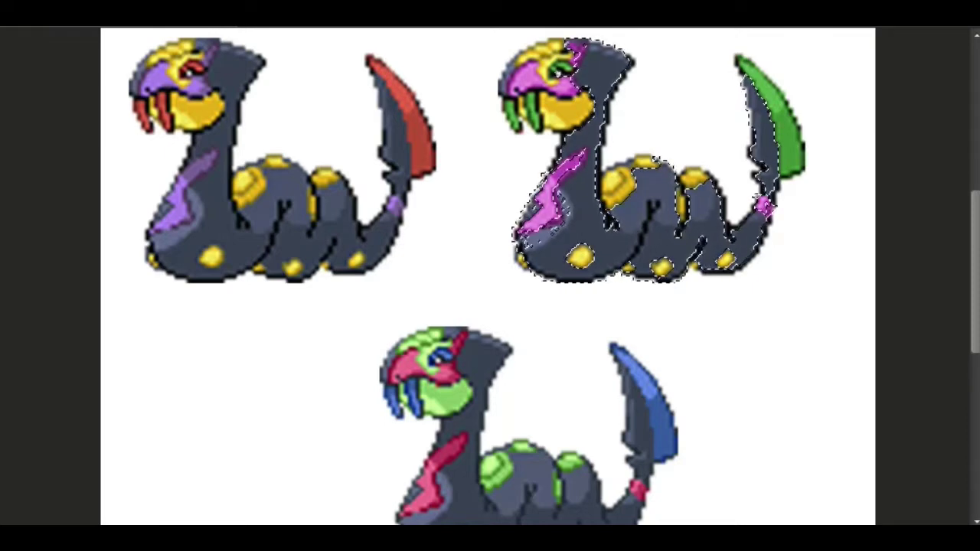
- Try shifting the body's hue, saturation and lightness without Colorize, and reset the adjustment
left_click_drag(874, 269, 900, 270)
left_click_drag(873, 310, 861, 310)
left_click_drag(911, 269, 909, 269)
left_click_drag(873, 229, 887, 233)
left_click(891, 431)
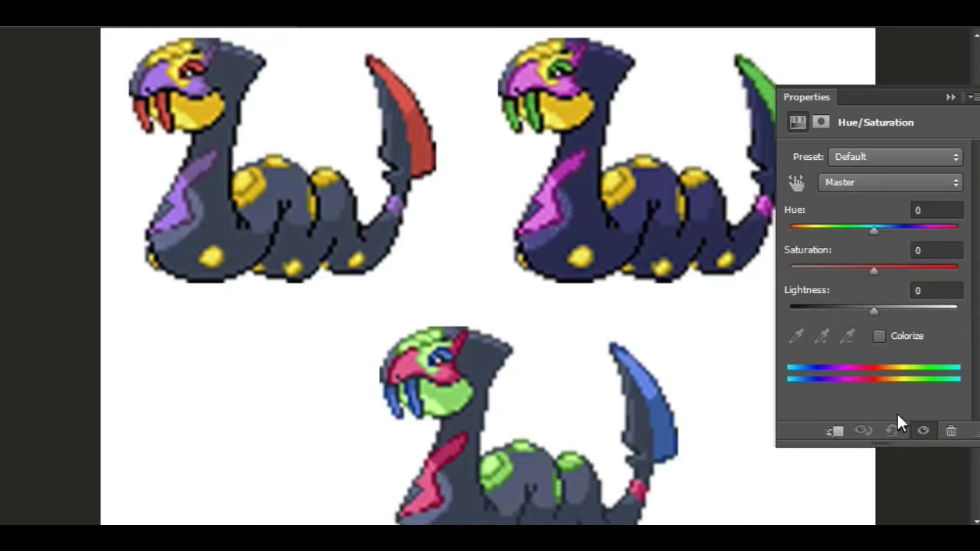
- Try colorizing the body at hue 255, saturation 39 and lightness -28, and reset the adjustment
left_click(878, 336)
mouse_move(817, 229)
left_mouse_down()
mouse_move(855, 232)
mouse_move(825, 230)
left_mouse_up()
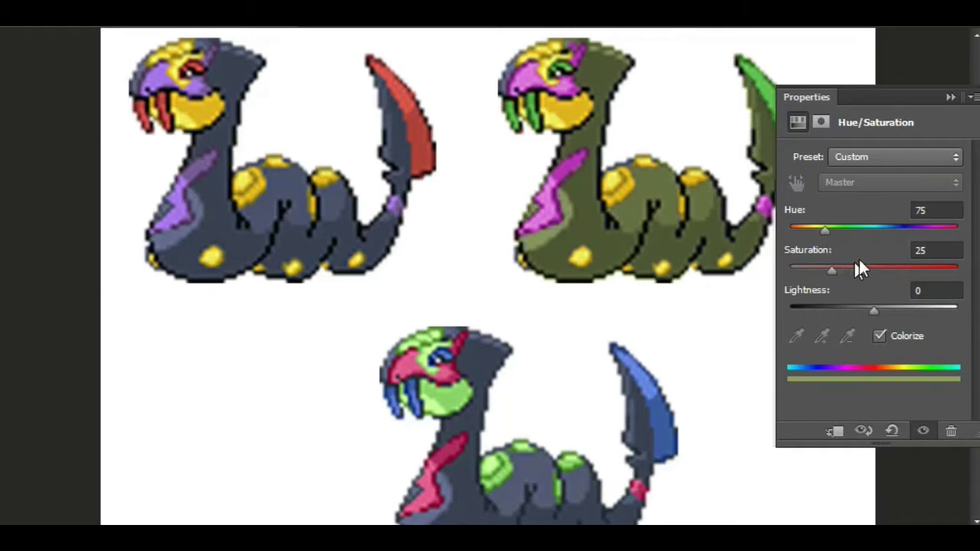
left_click_drag(885, 228, 900, 232)
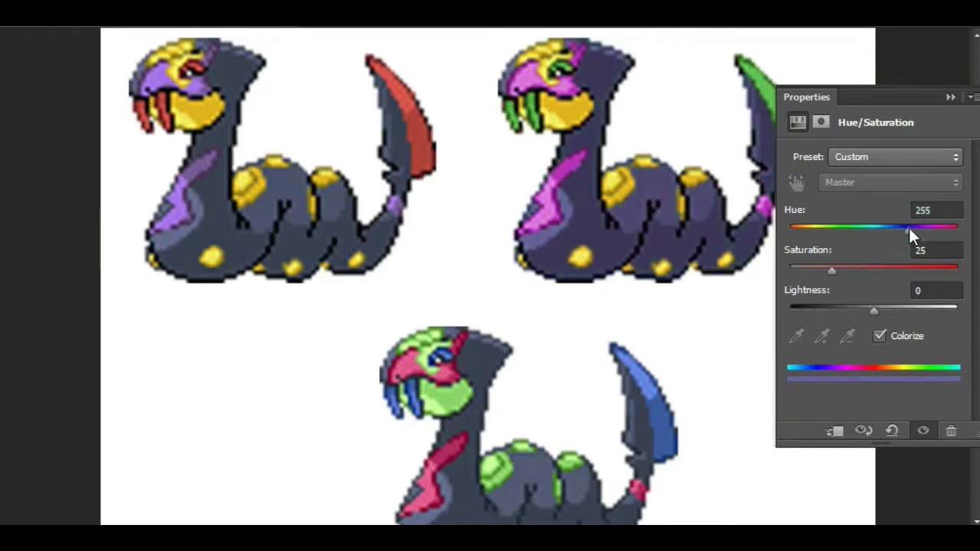
left_click(863, 309)
left_click(852, 268)
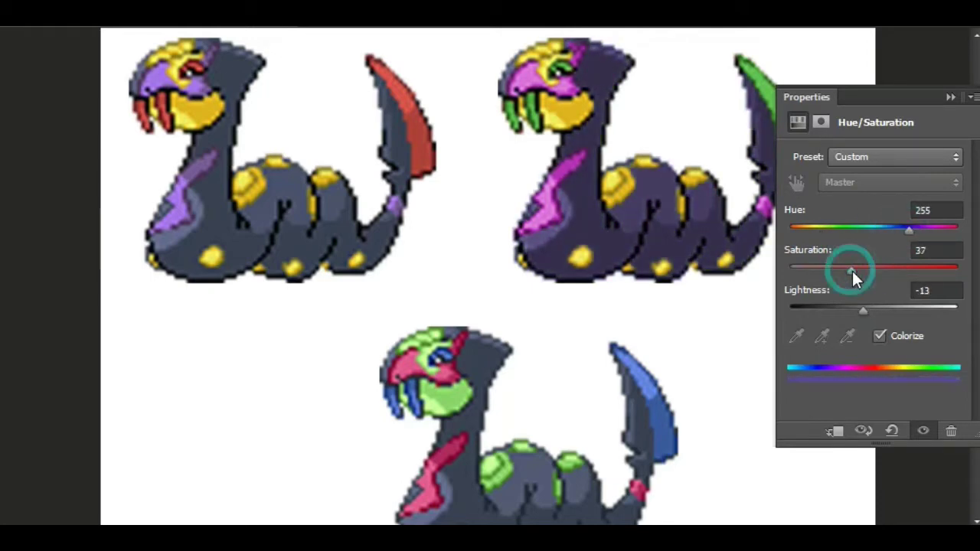
left_click(871, 269)
left_click_drag(863, 309, 849, 307)
left_click_drag(866, 269, 856, 269)
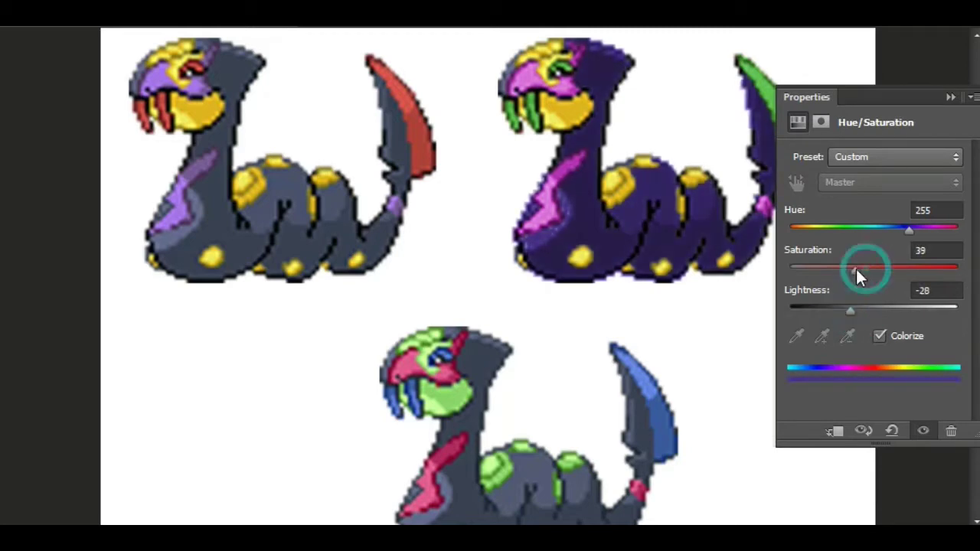
left_click(891, 430)
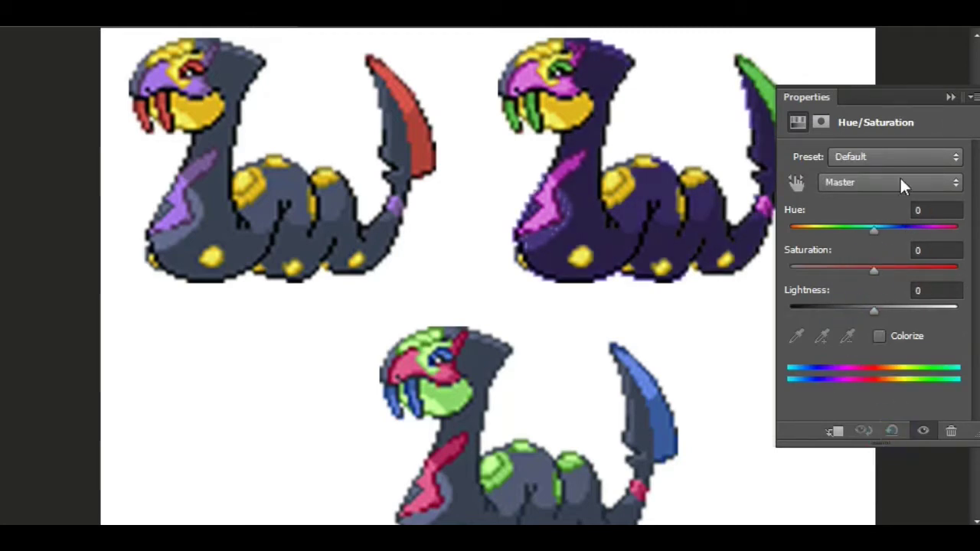
- Try the Red Boost and Strong Saturation presets on the body's Hue/Saturation adjustment
left_click(895, 157)
left_click(895, 158)
left_click(895, 158)
left_click(884, 273)
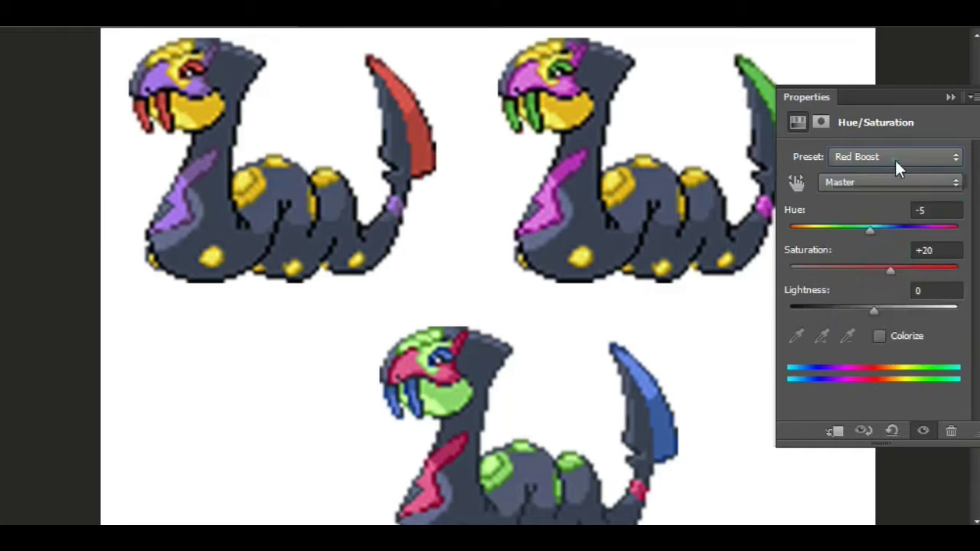
left_click(894, 157)
left_click(891, 303)
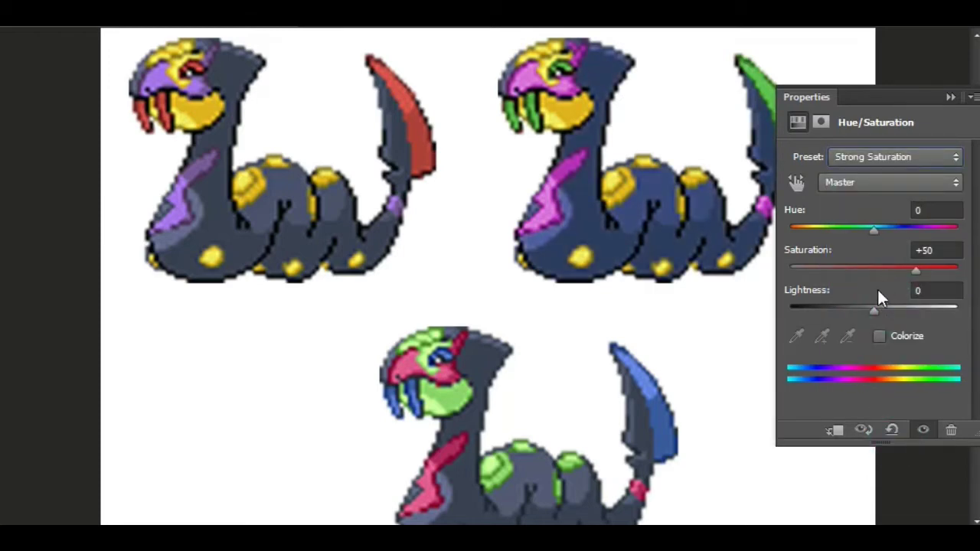
- Try colorizing the body at hue 199 and saturation 25 with darker lightness, and delete the body adjustment
left_click(879, 336)
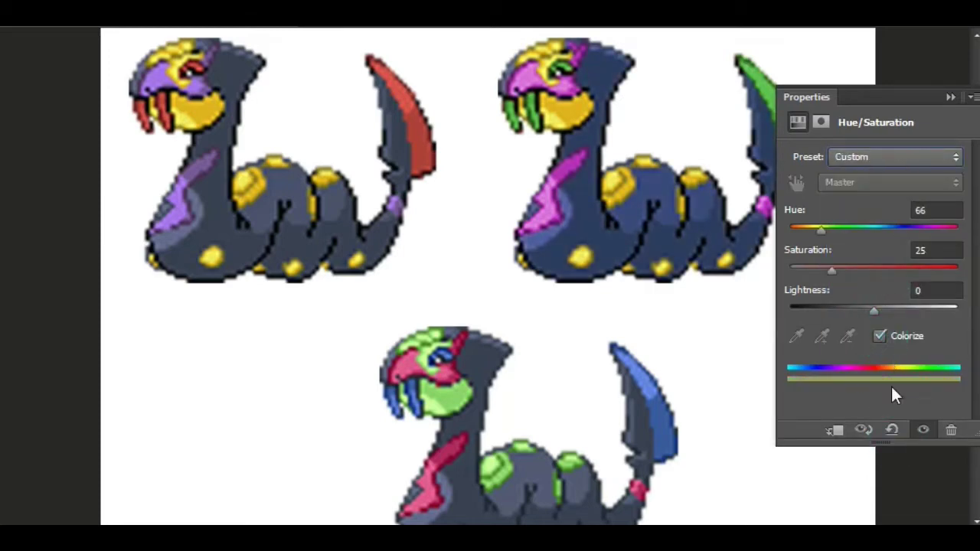
left_click(894, 157)
left_click(813, 194)
left_click_drag(827, 230, 855, 234)
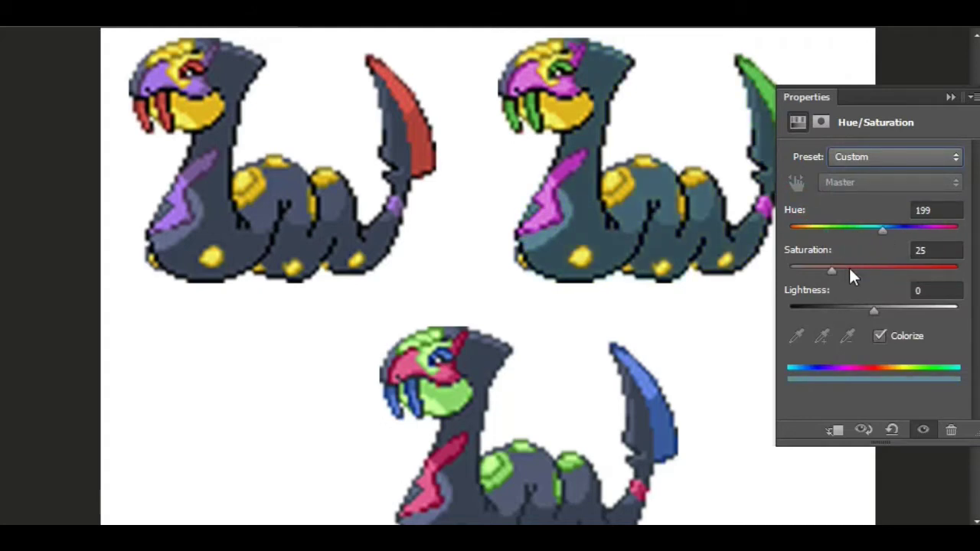
left_click_drag(852, 274, 830, 271)
left_click_drag(866, 309, 852, 305)
key("Delete")
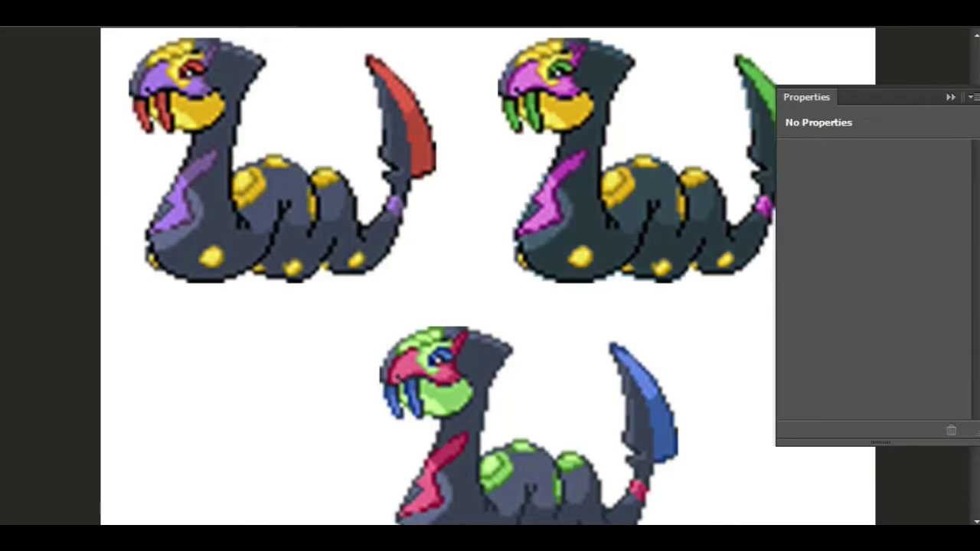
left_click(951, 98)
- Recolor the duplicate's fangs, eye and tail blade to pink with hue 310 and saturation 63, and lighten them slightly
key("space")
left_click_drag(674, 167, 684, 204)
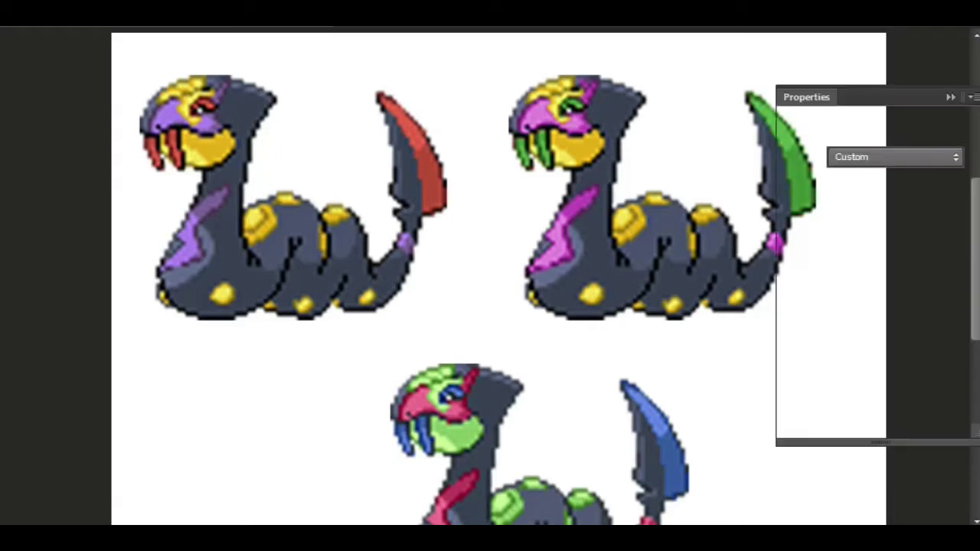
left_click_drag(873, 231, 934, 227)
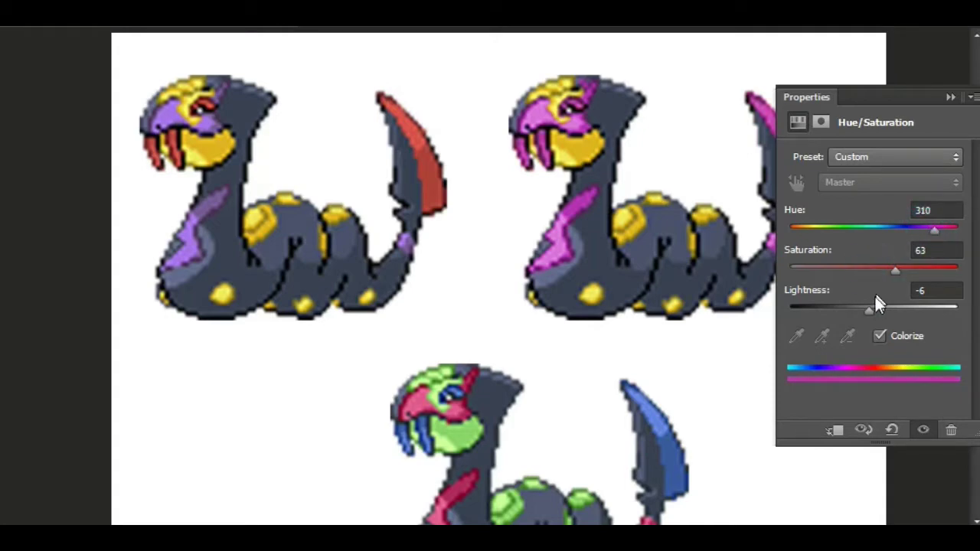
left_click_drag(876, 304, 890, 308)
left_click(952, 98)
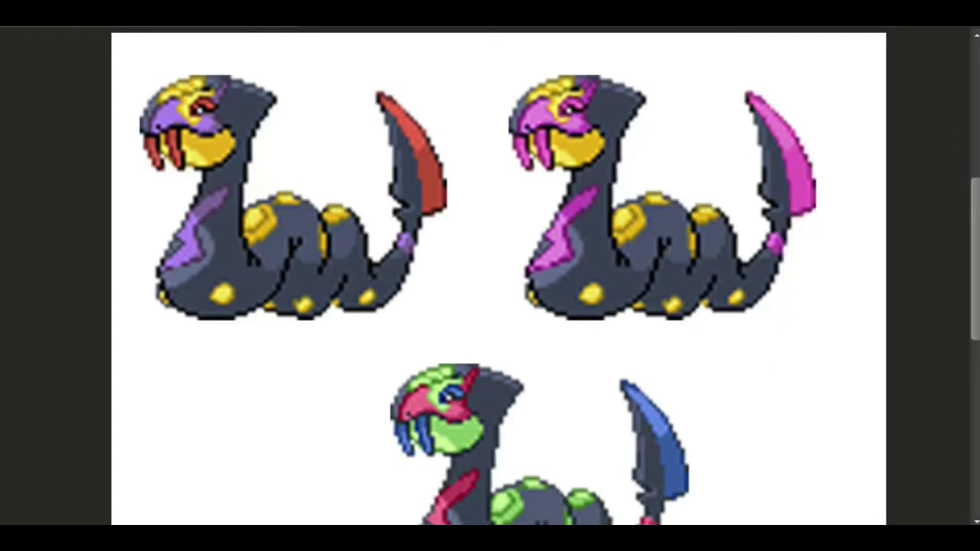
key("ctrl+z")
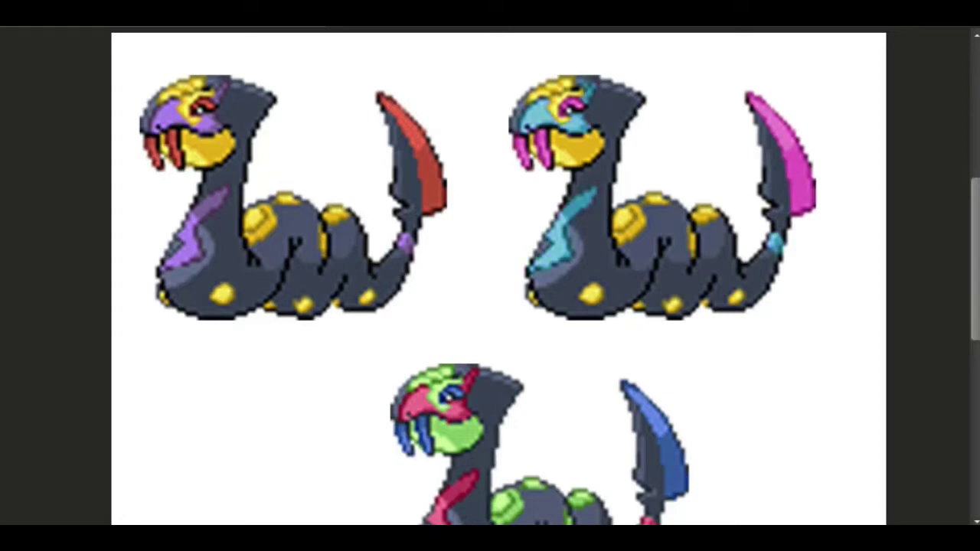
- Recolor the duplicate's face, chest and tail-band markings to green with hue 140
mouse_move(875, 440)
left_mouse_down()
mouse_move(871, 409)
mouse_move(875, 433)
left_mouse_up()
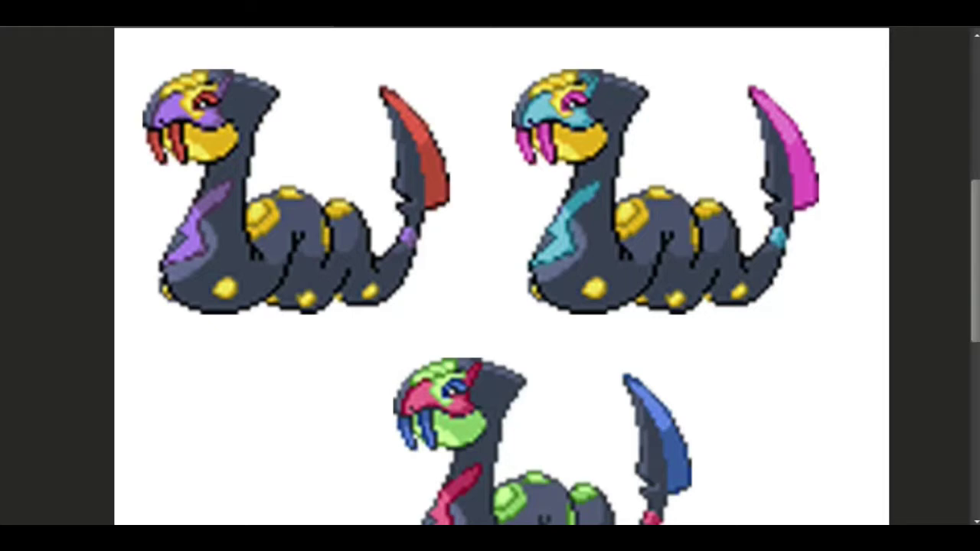
left_click_drag(877, 228, 854, 225)
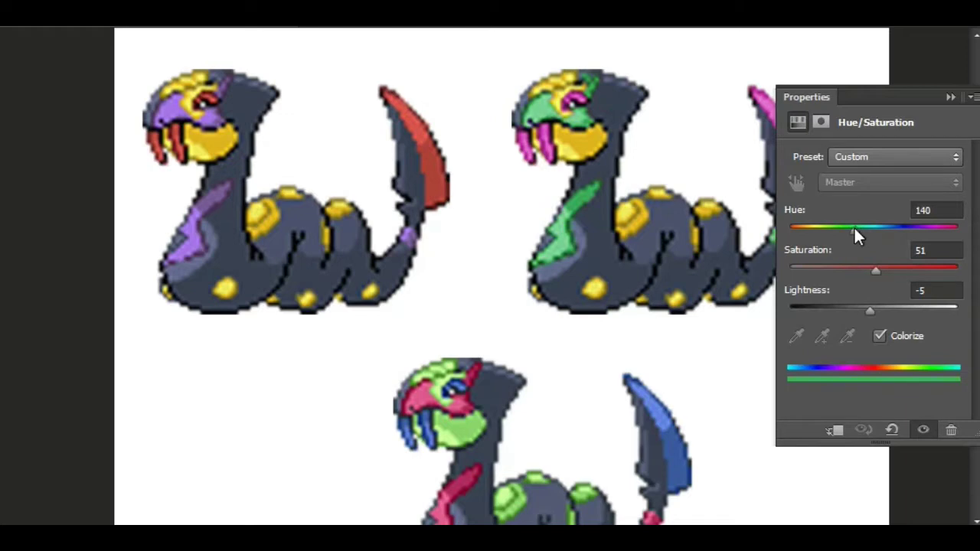
left_click(949, 96)
mouse_move(976, 303)
left_mouse_down()
mouse_move(976, 292)
mouse_move(975, 315)
left_mouse_up()
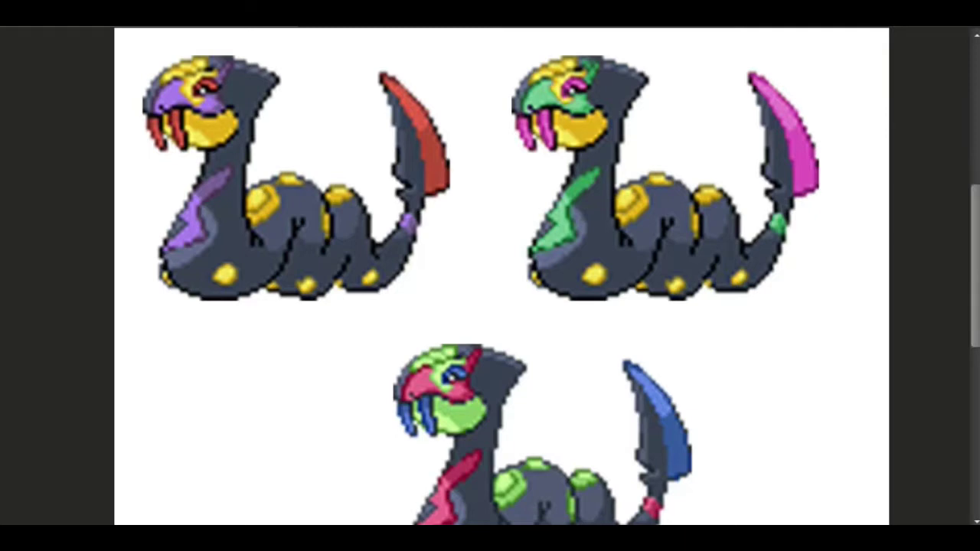
key("Tab")
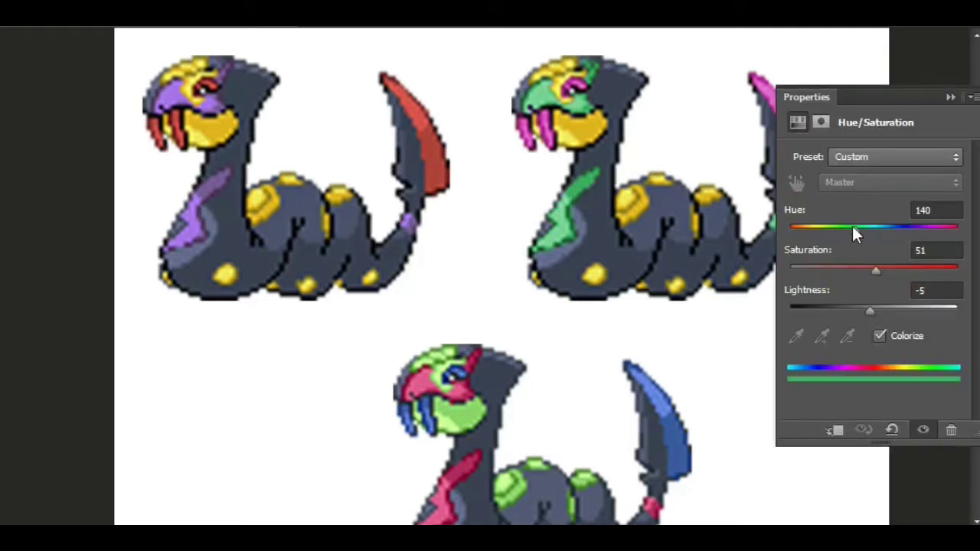
- Fine-tune the markings to a more saturated, vivid green by adjusting their hue, saturation and lightness
mouse_move(852, 225)
left_mouse_down()
mouse_move(810, 220)
mouse_move(871, 232)
mouse_move(859, 231)
left_mouse_up()
left_click_drag(891, 267, 893, 268)
left_click_drag(872, 310, 868, 306)
left_click(950, 97)
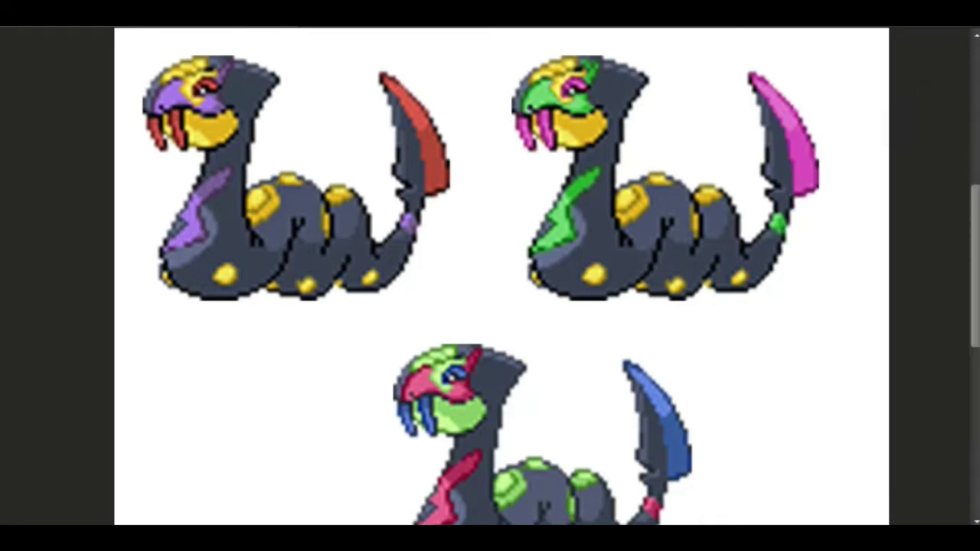
- Select the yellow plates on the first body coil, the throat and the head of the duplicate Seviper
left_click(625, 197)
left_click(637, 209, "shift")
left_click(657, 176, "shift")
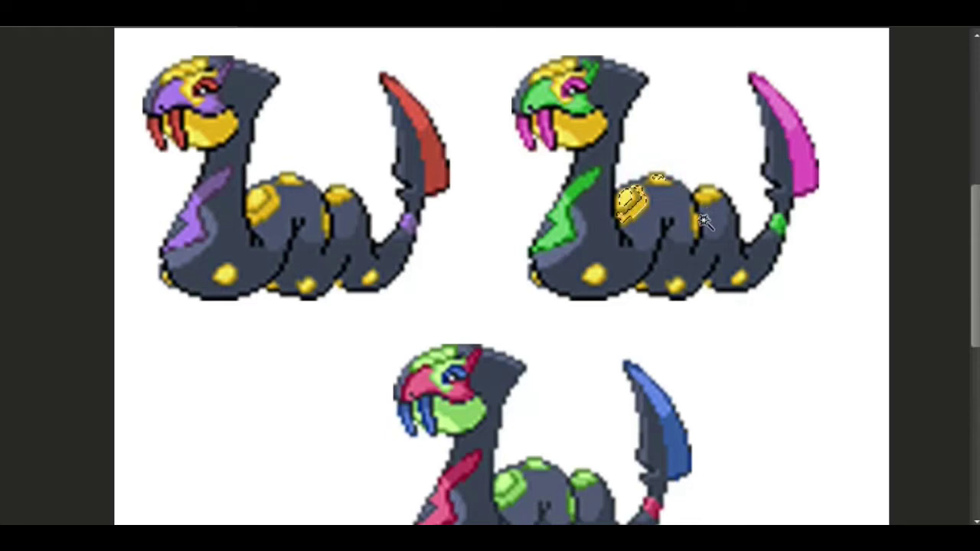
left_click(667, 175, "shift")
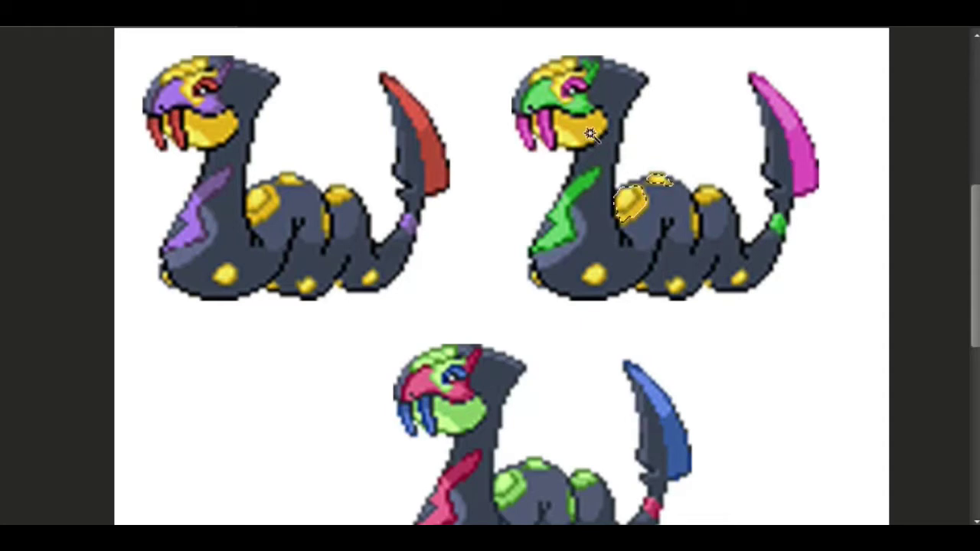
left_click(567, 143)
left_click(538, 132)
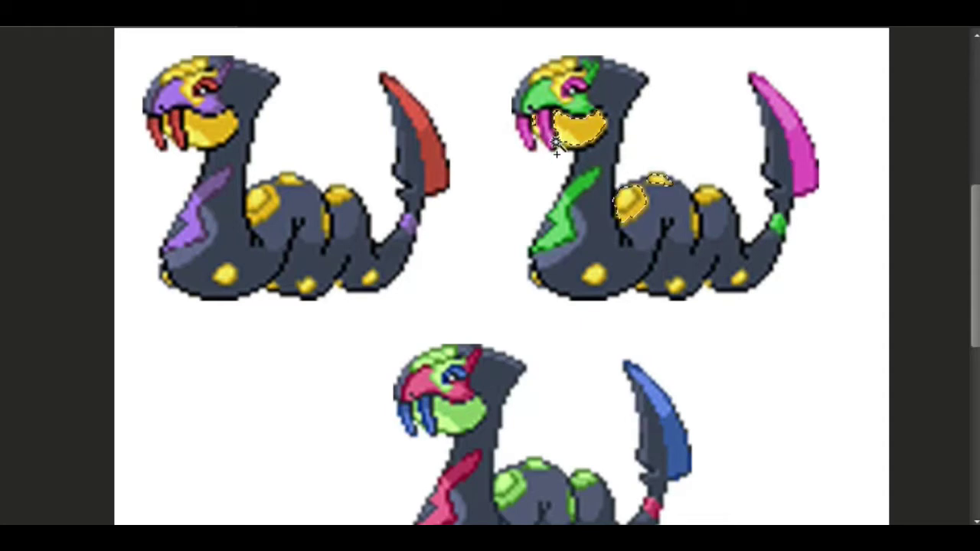
left_click(561, 81)
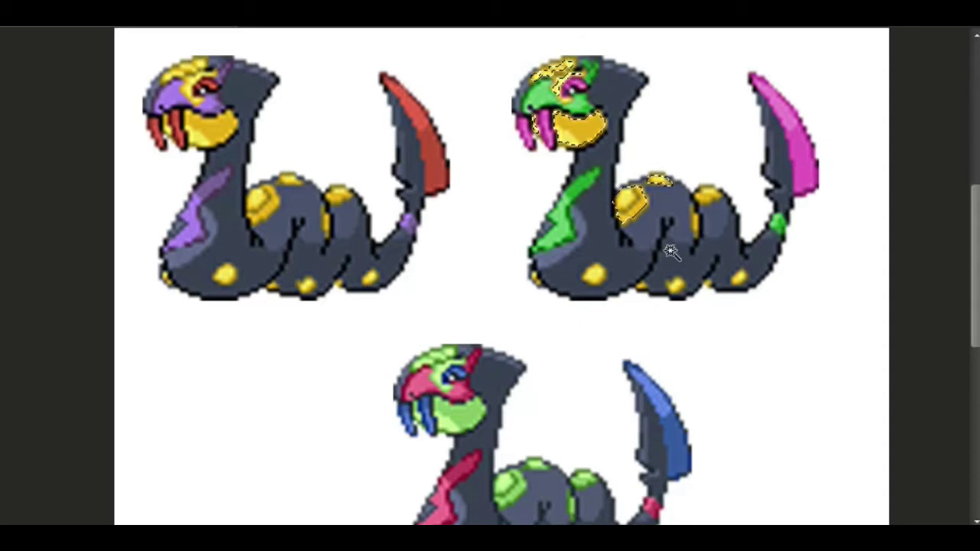
- Add the yellow spots along the belly and tail and the rear coil's yellow patches to the selection
left_click(596, 272)
left_click(536, 278)
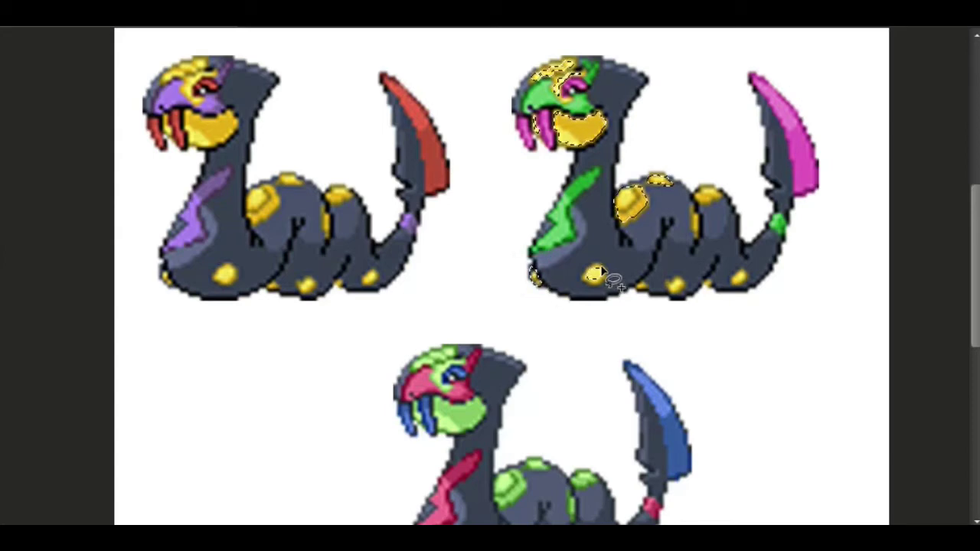
left_click(647, 286)
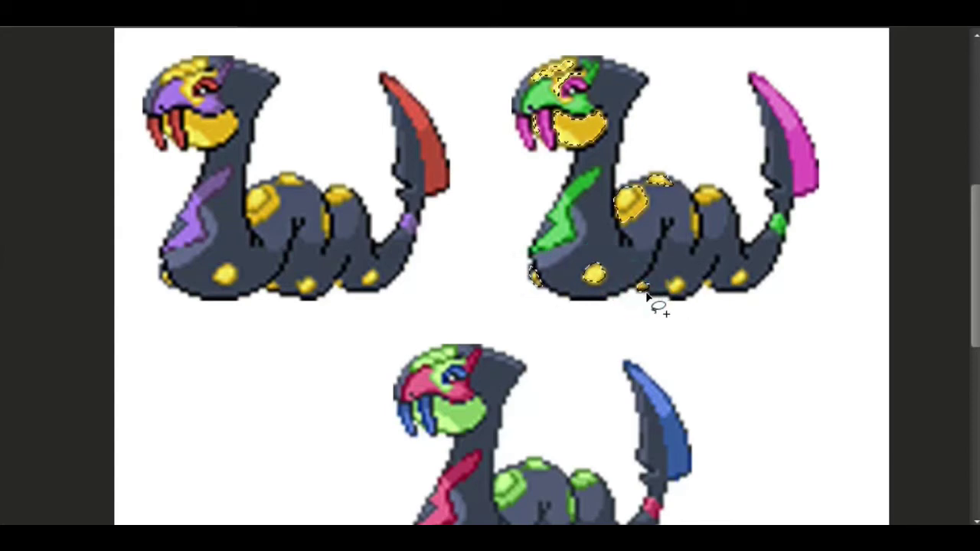
mouse_move(683, 288)
left_mouse_down()
mouse_move(674, 280)
mouse_move(704, 283)
left_mouse_up()
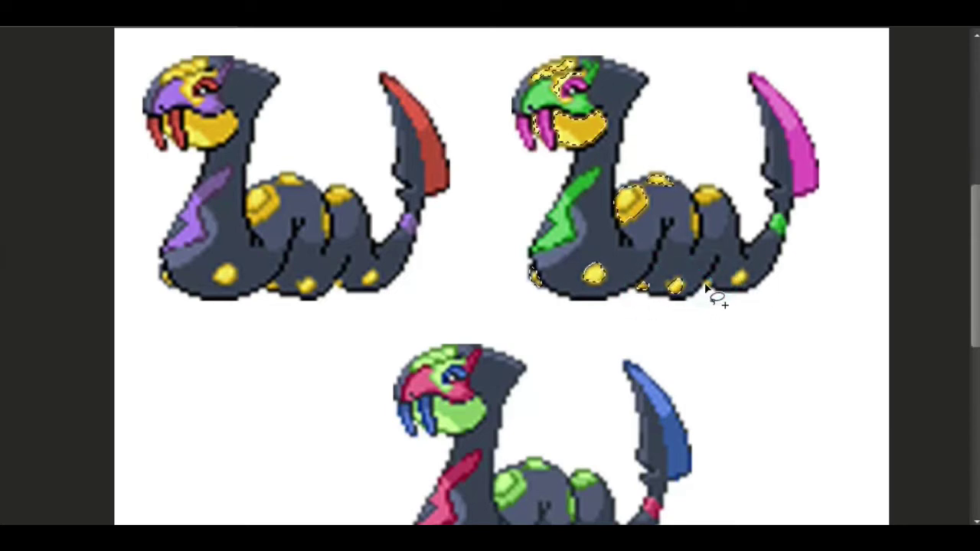
left_click(742, 270, "shift")
left_click(747, 277)
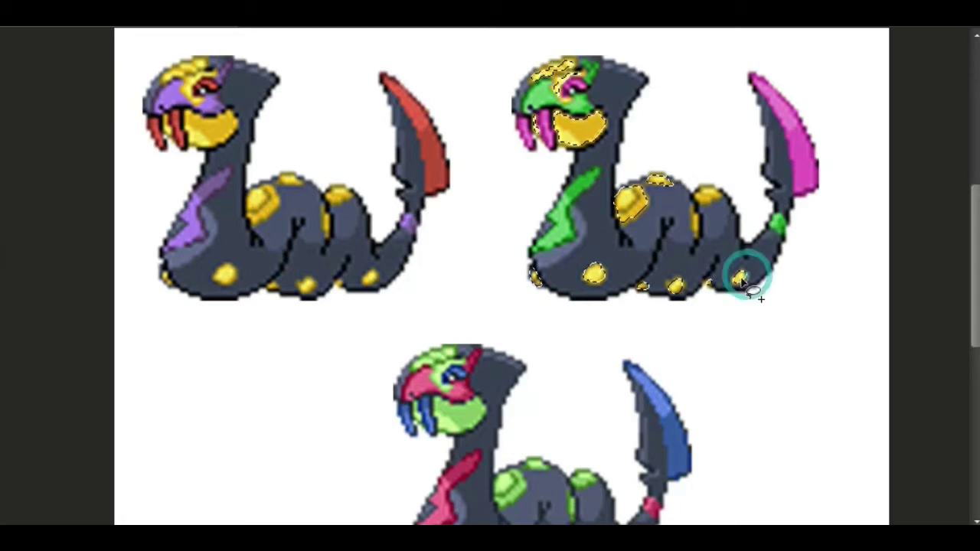
mouse_move(692, 204)
left_mouse_down()
mouse_move(692, 230)
mouse_move(696, 201)
left_mouse_up()
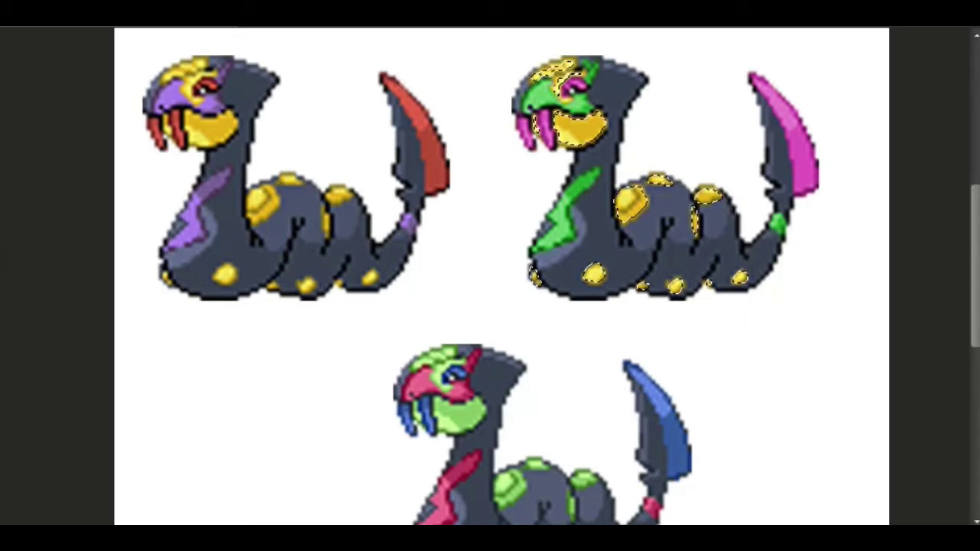
- Try colorizing the selected yellow patches green with raised saturation and lightness
left_click(879, 335)
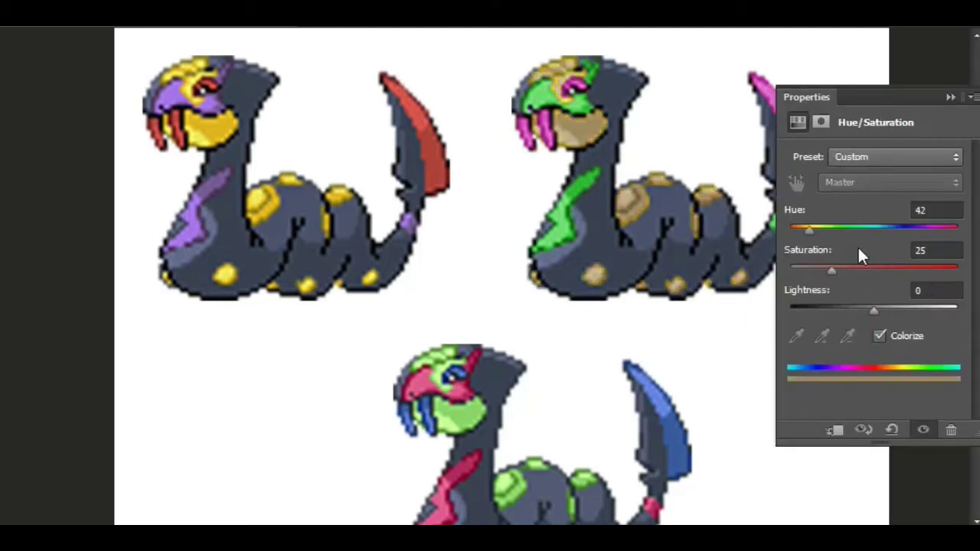
left_click_drag(820, 228, 849, 228)
left_click_drag(842, 268, 874, 269)
mouse_move(856, 229)
left_mouse_down()
mouse_move(961, 231)
mouse_move(845, 228)
left_mouse_up()
left_click_drag(873, 310, 887, 310)
left_click_drag(872, 270, 891, 268)
left_click(953, 96)
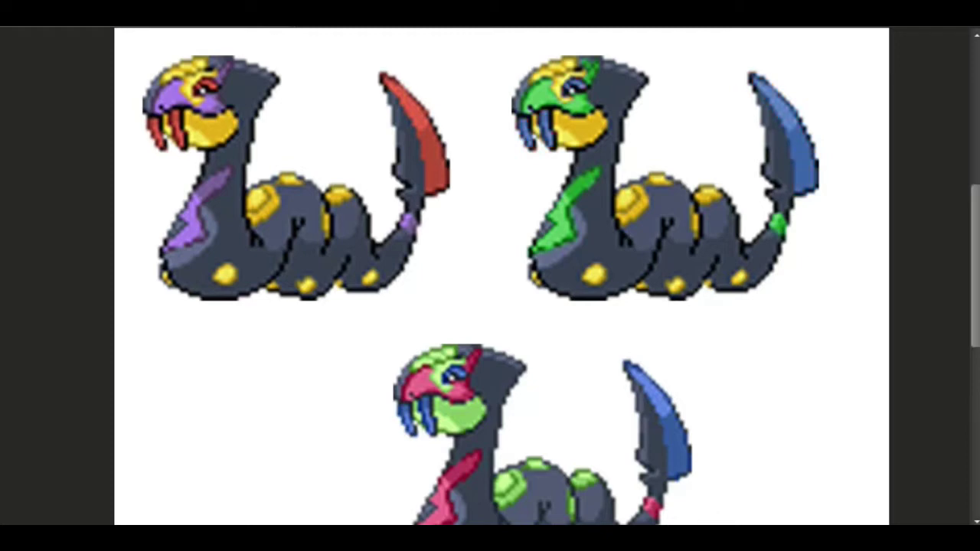
- Recolor the fangs, eye and tail blade to cyan at about hue 182 and increase their saturation
left_click_drag(878, 310, 876, 310)
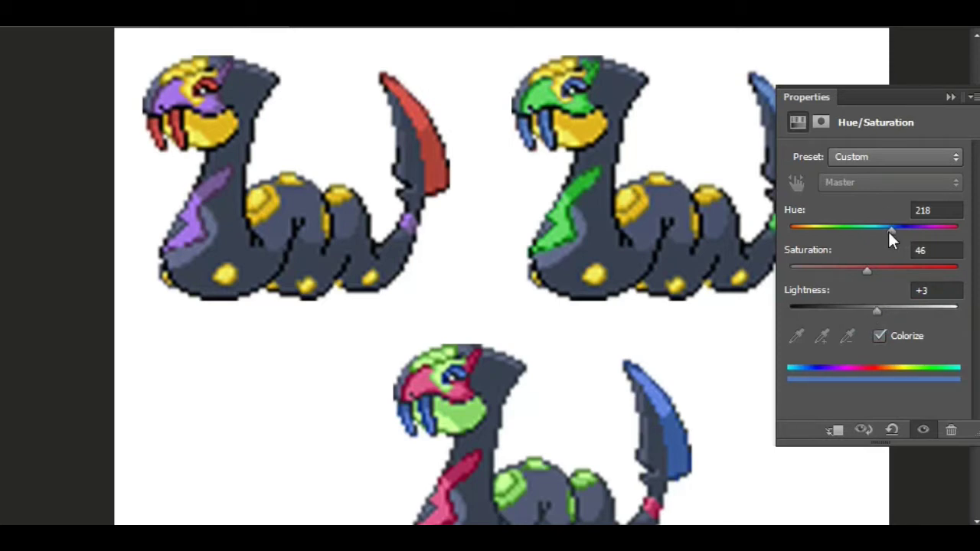
left_click_drag(897, 226, 875, 228)
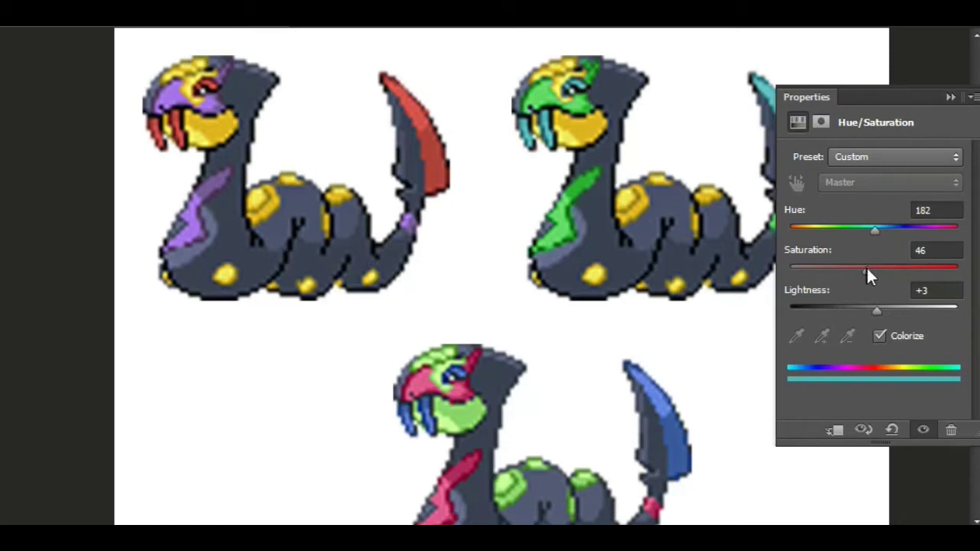
left_click_drag(867, 270, 900, 269)
mouse_move(878, 228)
left_mouse_down()
mouse_move(894, 228)
mouse_move(865, 236)
mouse_move(876, 228)
left_mouse_up()
left_click(949, 97)
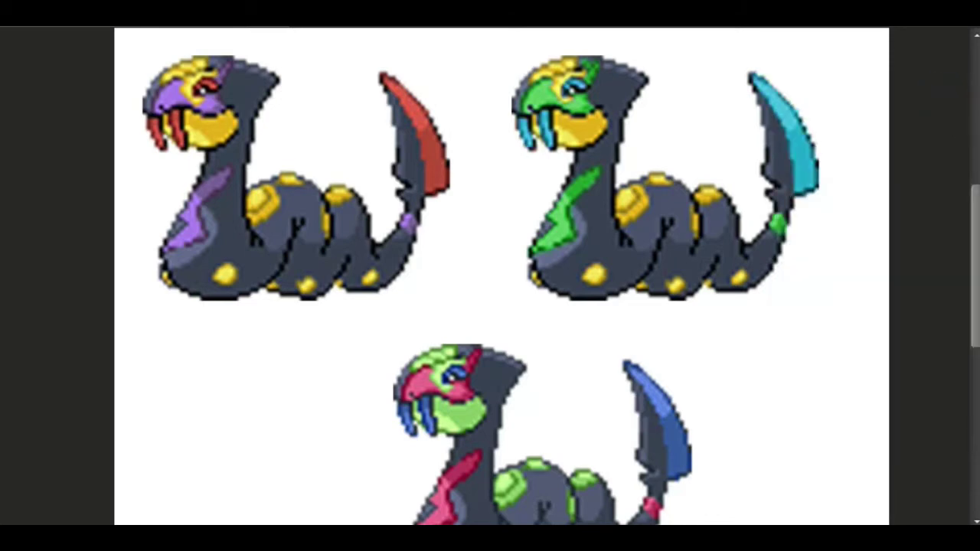
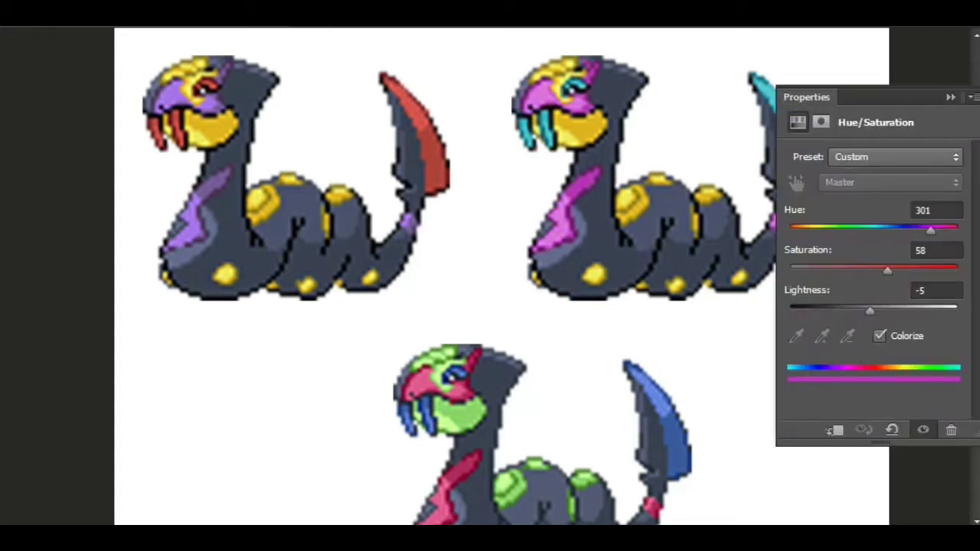
- Try blue-violet at hue 247 on the markings, and shift them to orange with saturation 72
left_click_drag(929, 231, 903, 231)
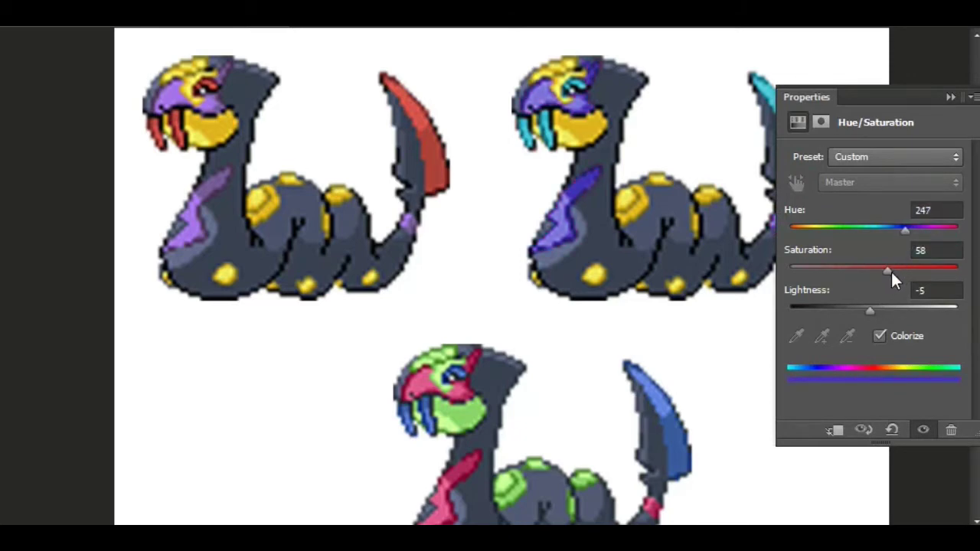
left_click_drag(887, 270, 911, 268)
left_click_drag(905, 230, 802, 225)
left_click(950, 96)
left_click(947, 92)
left_click(949, 97)
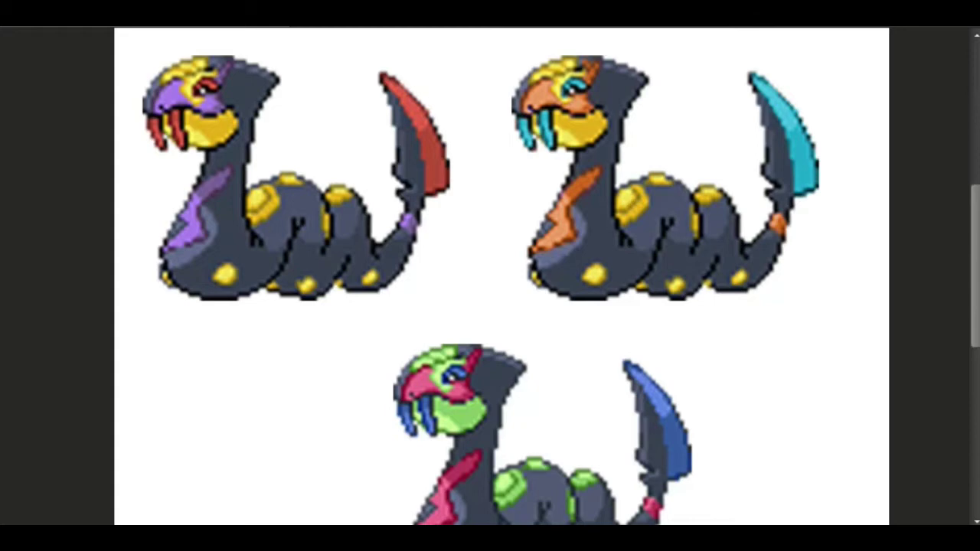
left_click(949, 96)
- Recolor the markings to dark green with hue 96, saturation 82 and lightness -42
left_click_drag(799, 226, 835, 227)
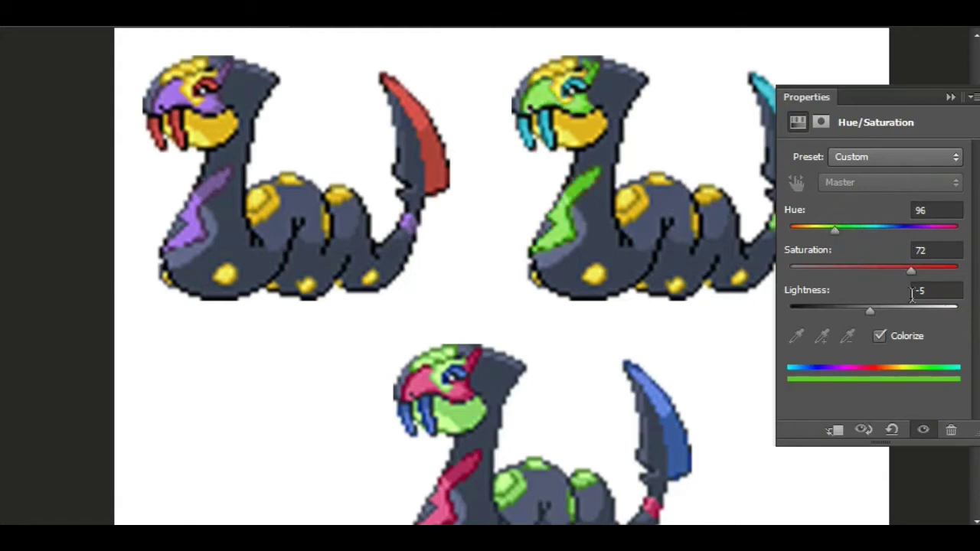
left_click_drag(912, 268, 927, 269)
left_click_drag(861, 305, 838, 304)
left_click(949, 97)
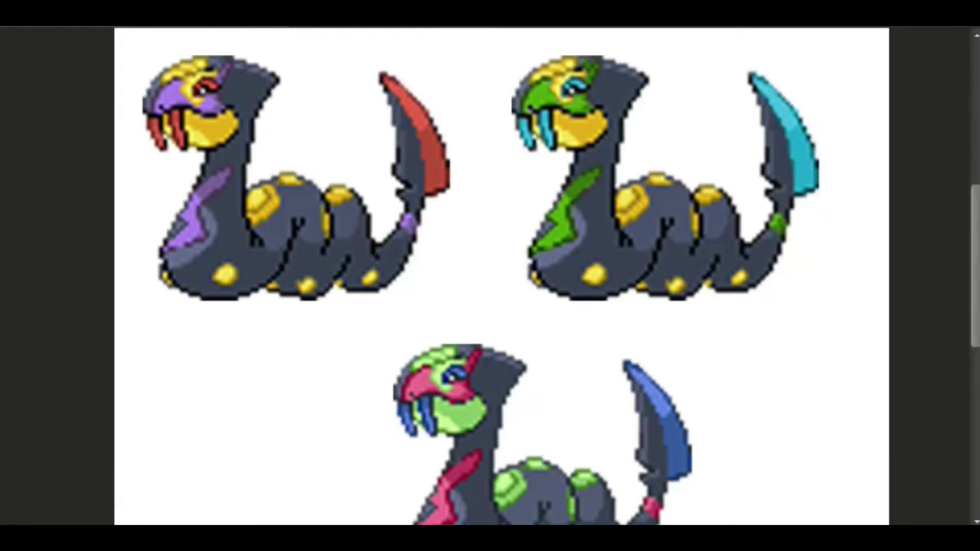
key("ctrl+alt+z")
key("ctrl+alt+z")
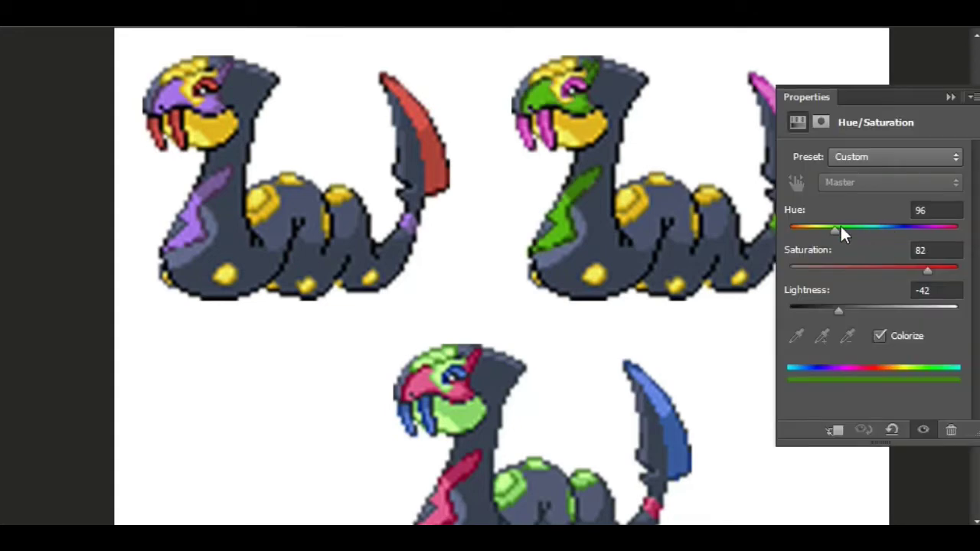
- Try golden brown on the markings with hue 46 and saturation 90
left_click_drag(840, 224, 810, 227)
left_click(941, 270)
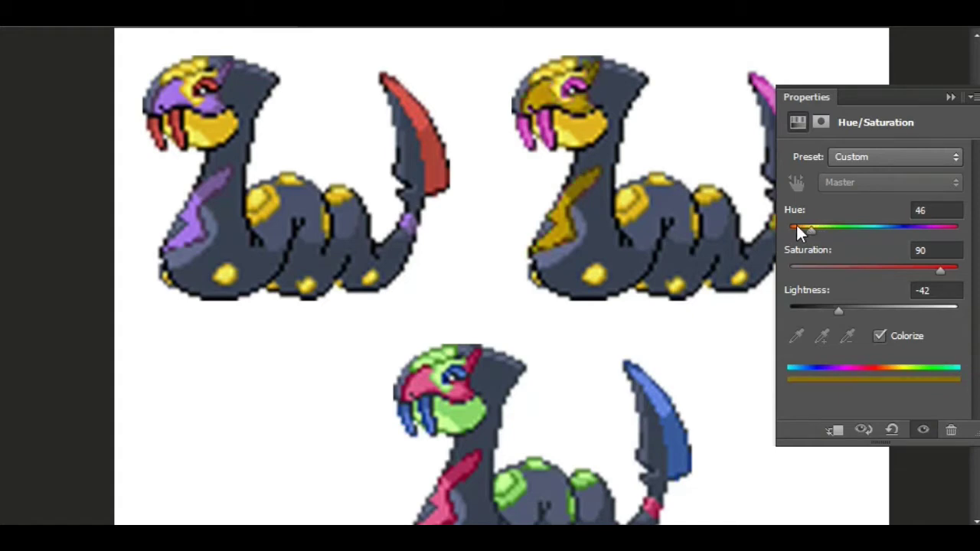
left_click(950, 96)
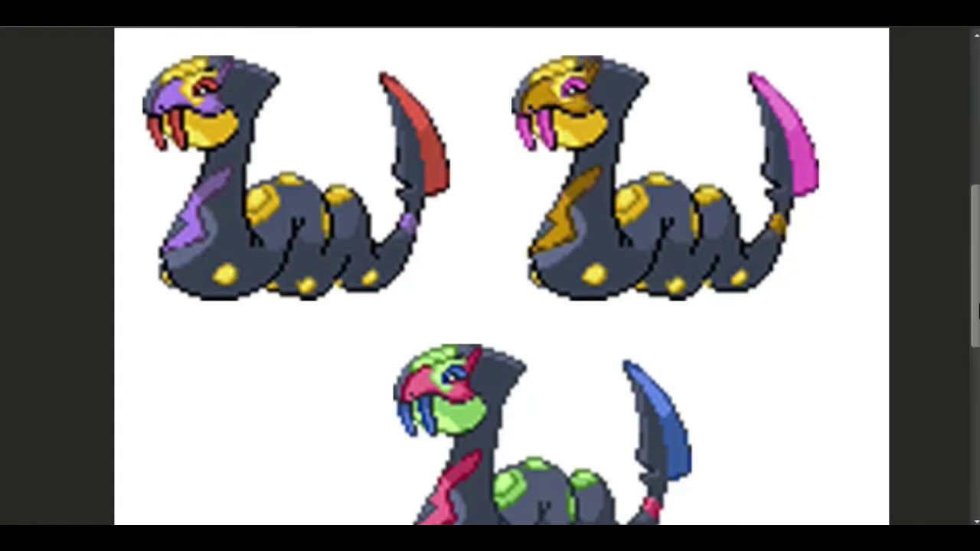
left_click(975, 253)
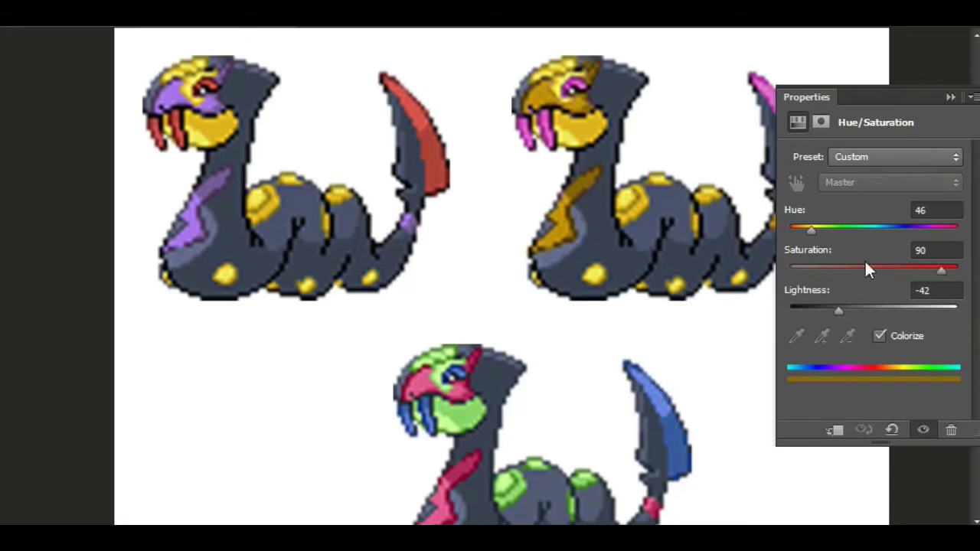
- Try teal on the markings, and raise their saturation and lightness
left_click_drag(826, 228, 873, 228)
left_click(950, 97)
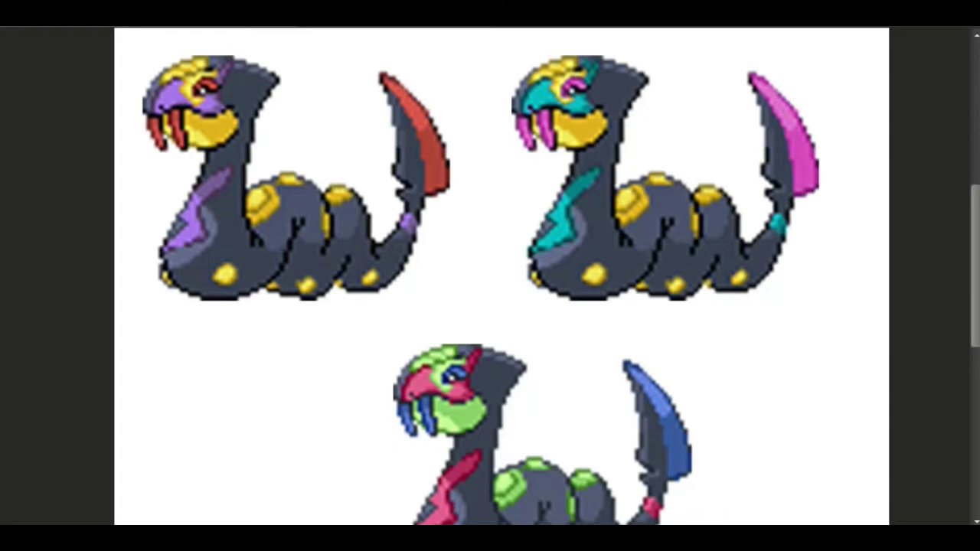
left_click(970, 208)
left_click_drag(947, 271, 956, 270)
mouse_move(838, 309)
left_mouse_down()
mouse_move(826, 308)
mouse_move(846, 310)
left_mouse_up()
left_click(953, 97)
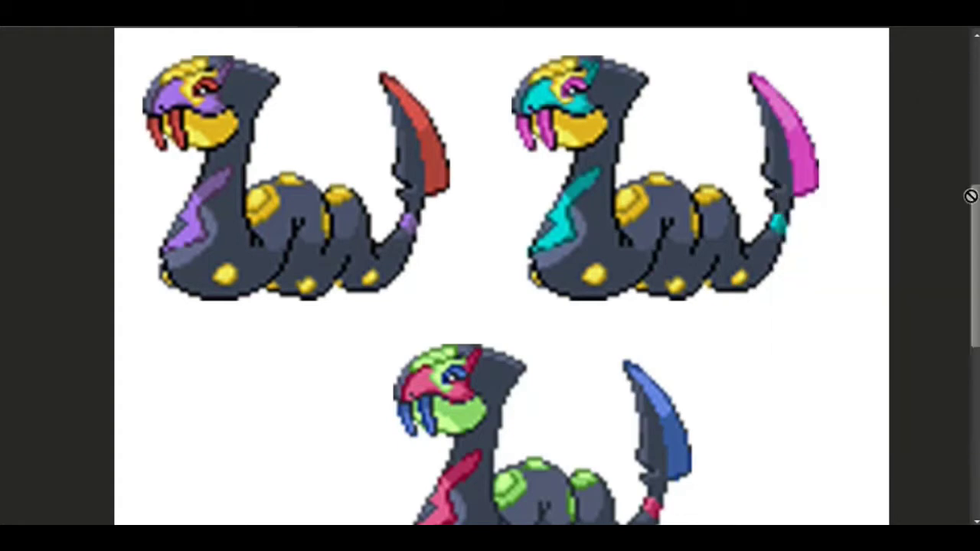
mouse_move(970, 261)
left_mouse_down()
mouse_move(971, 238)
mouse_move(969, 266)
left_mouse_up()
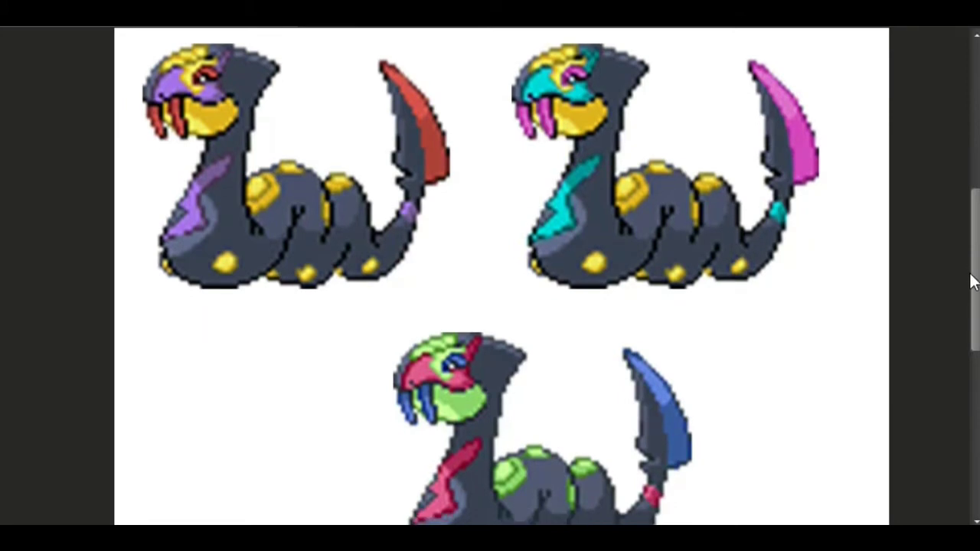
- Compare green, cyan, purple and red on the fangs, eye and tail blade, and restore pink with green markings
scroll(971, 268, "up", 2)
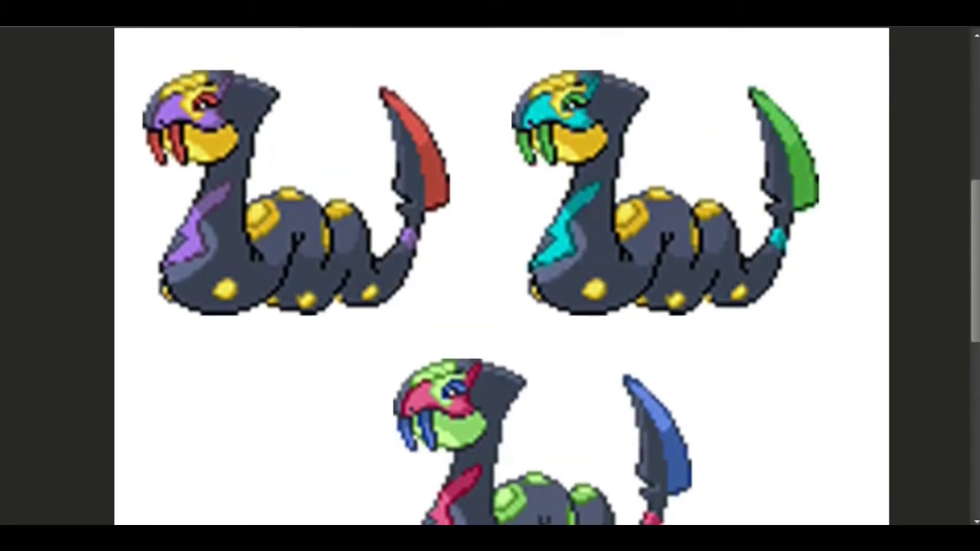
key("ctrl+y")
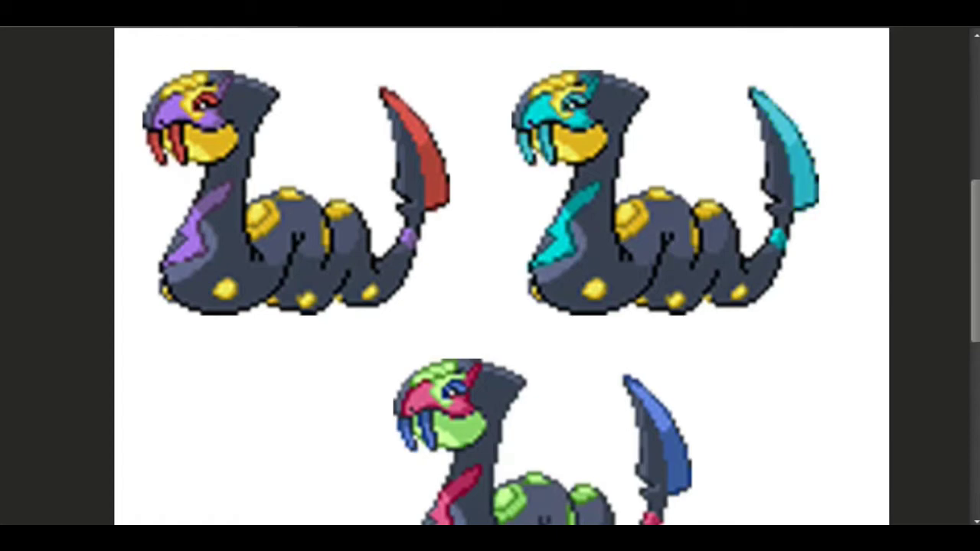
key("ctrl+y")
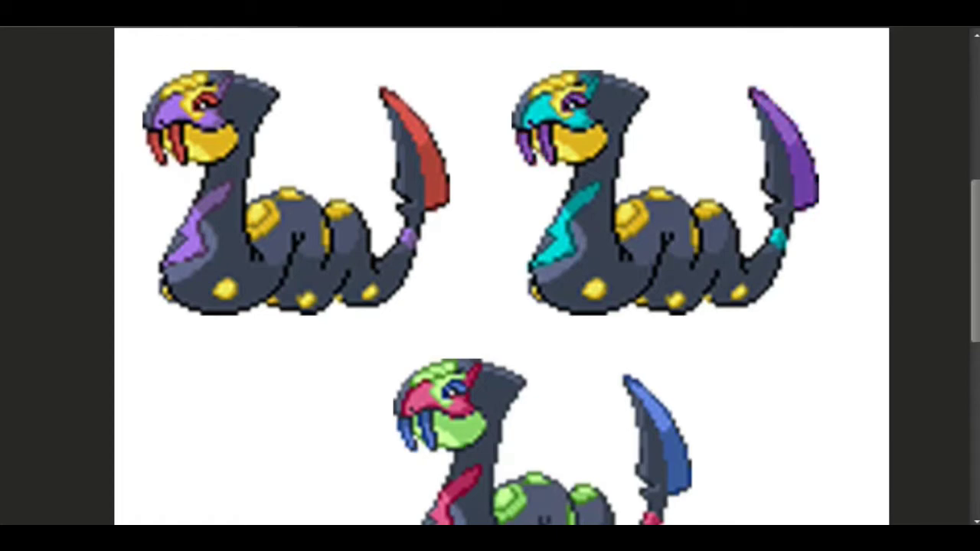
key("ctrl+z")
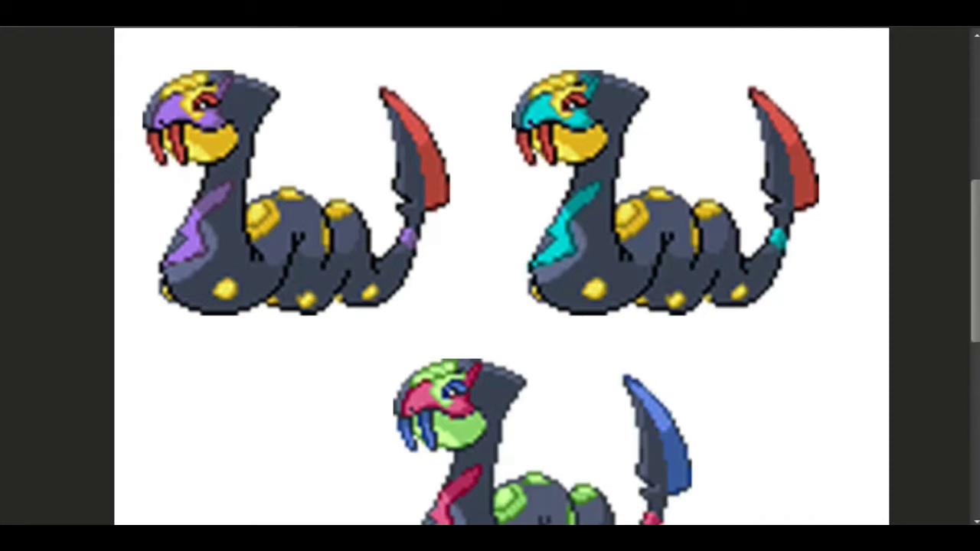
key("ctrl+y")
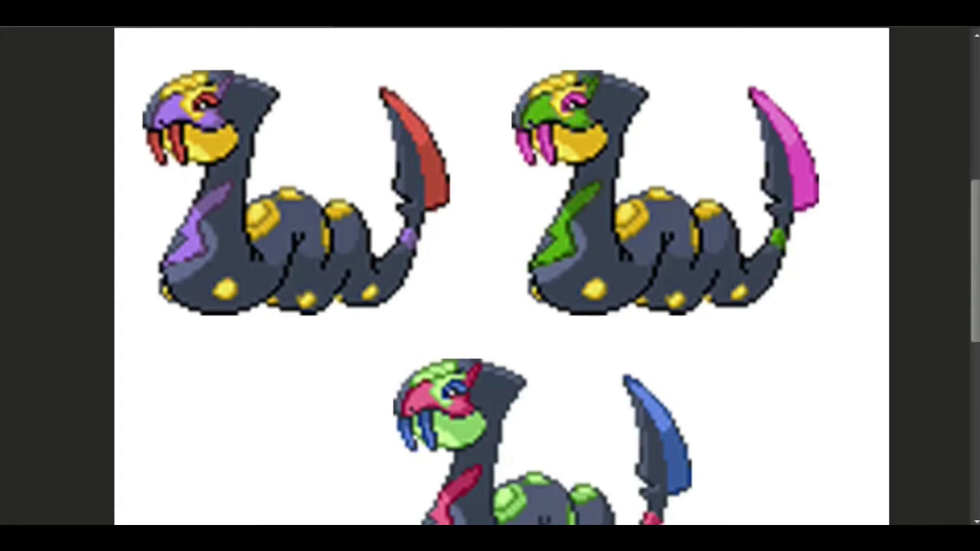
mouse_move(974, 314)
left_mouse_down()
mouse_move(973, 338)
mouse_move(974, 321)
left_mouse_up()
scroll(501, 276, "up", 1)
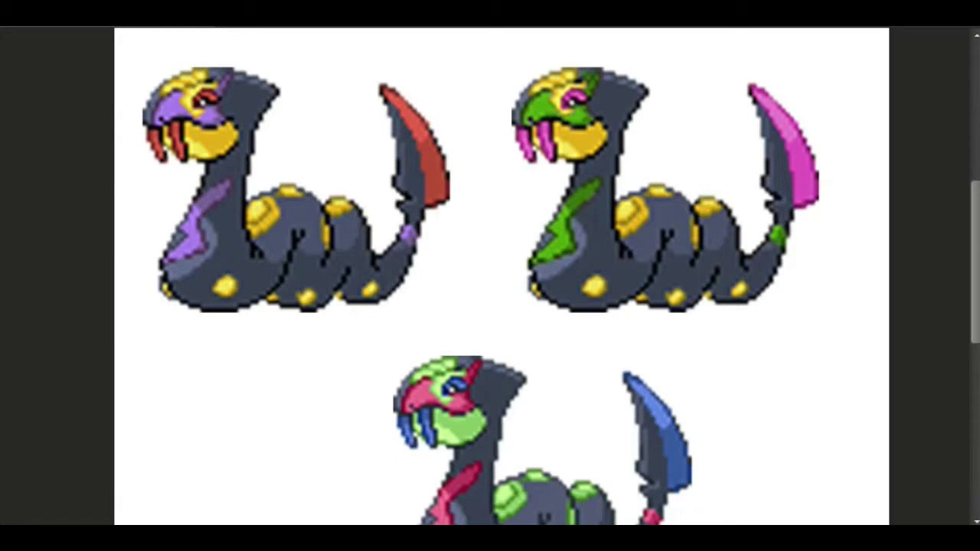
mouse_move(973, 270)
left_mouse_down()
mouse_move(975, 238)
mouse_move(976, 257)
left_mouse_up()
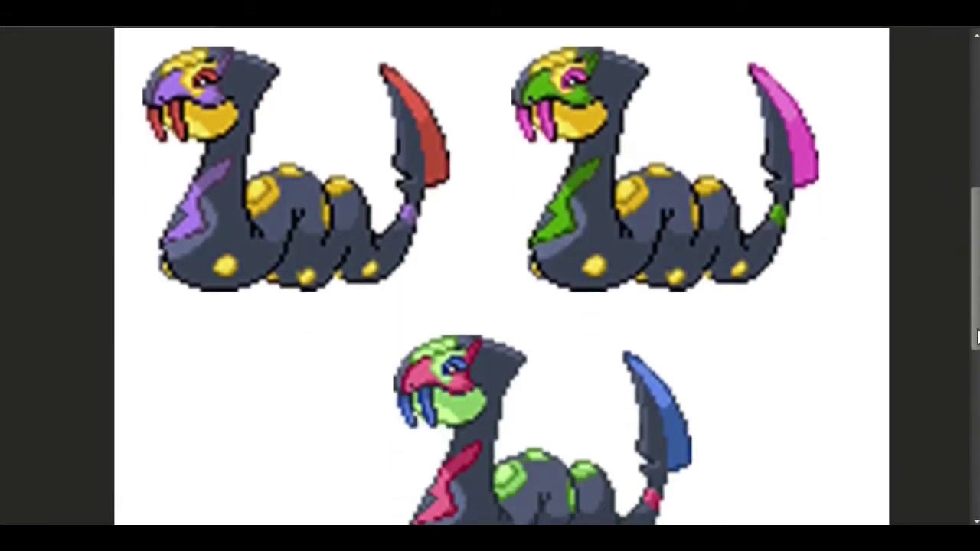
left_click_drag(976, 337, 976, 328)
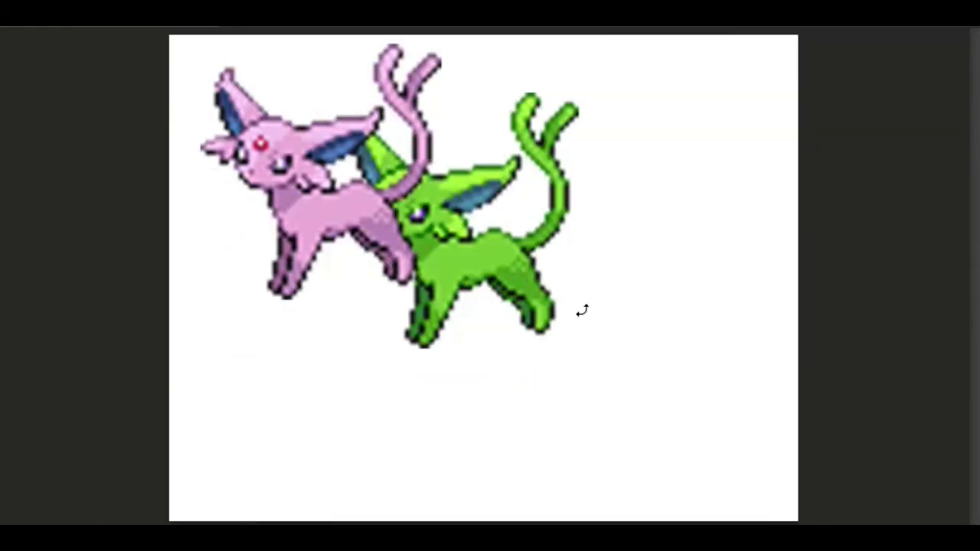
- Scale down the Espeon sprites and arrange them with a copy of the pink one beside it and the green variant below
left_click_drag(495, 268, 535, 441)
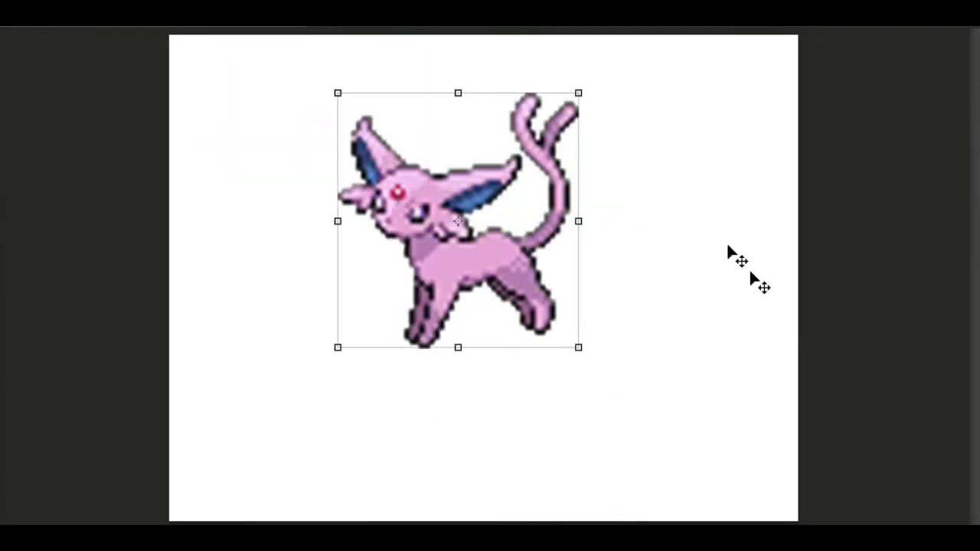
left_click_drag(578, 93, 541, 133)
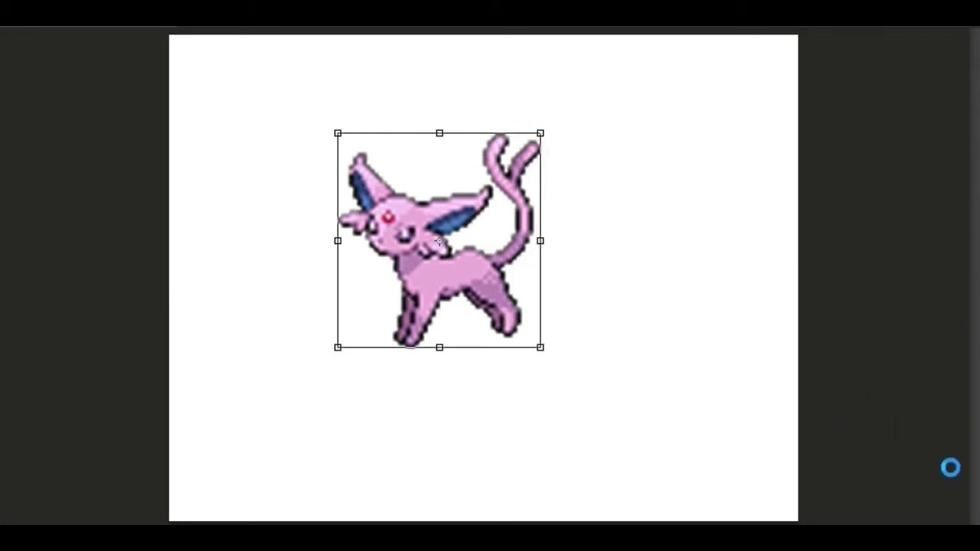
left_click_drag(517, 322, 372, 238)
left_click_drag(477, 302, 509, 461)
left_click_drag(327, 212, 601, 197)
left_click(598, 198)
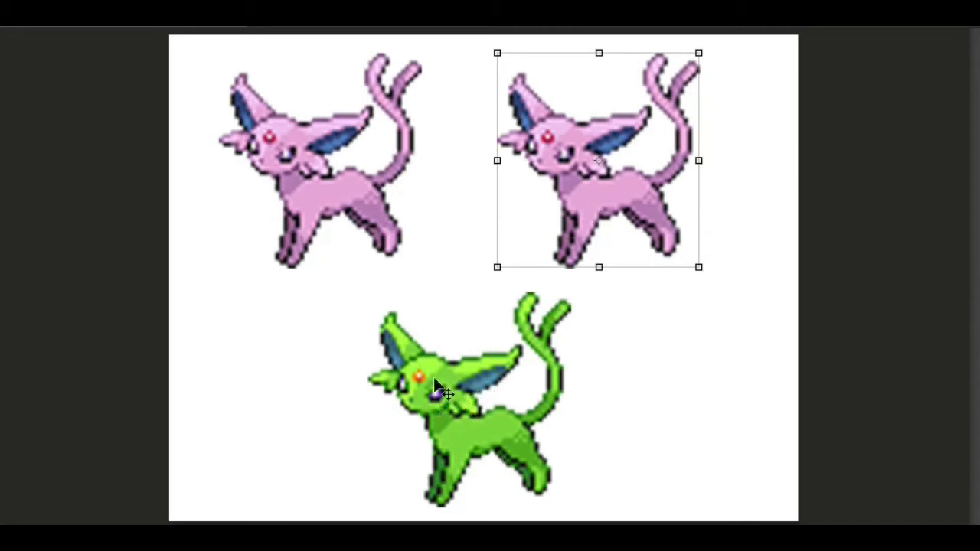
- Select the pink fur of the duplicate Espeon across its body, head, ears, legs and tail with the Magic Wand
left_click_drag(433, 368, 479, 441)
left_click_drag(567, 344, 538, 413)
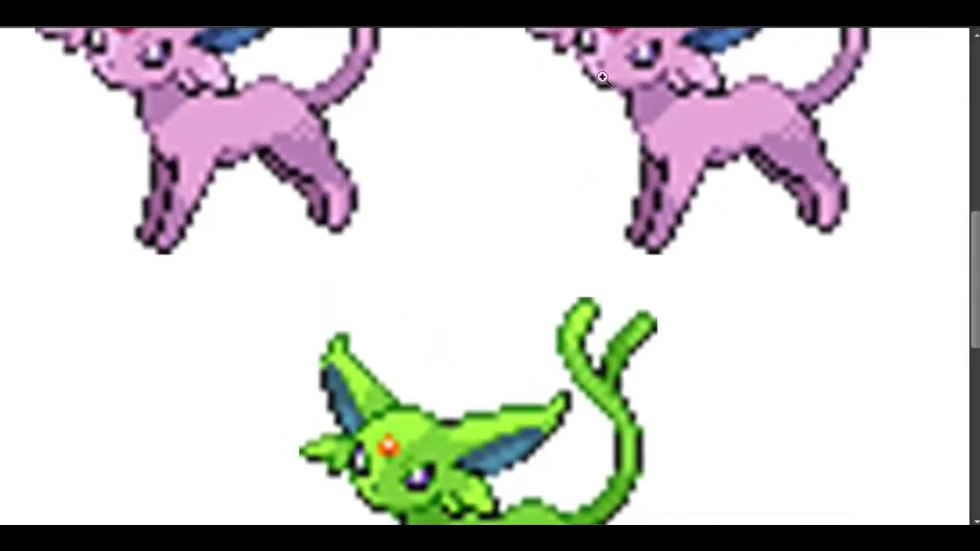
scroll(429, 476, "down", 4)
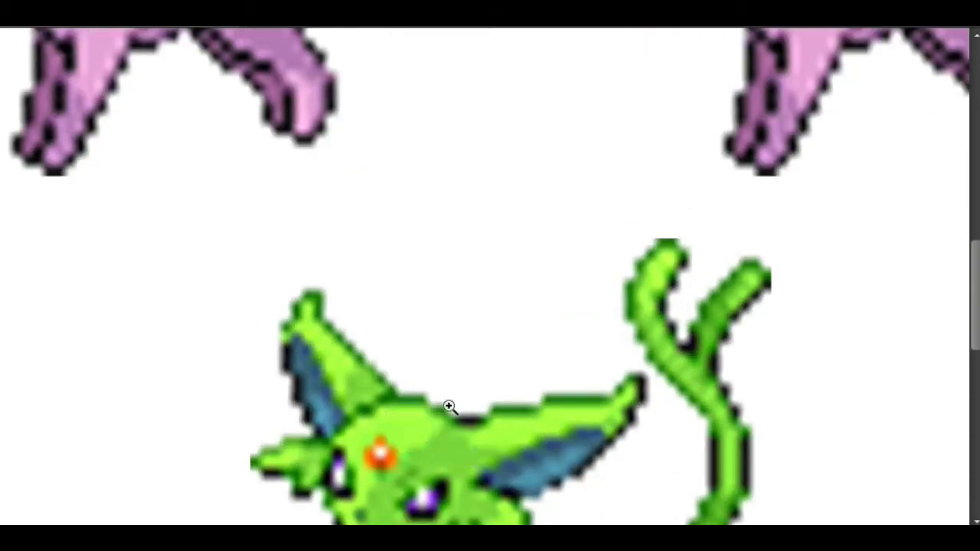
left_click_drag(515, 438, 519, 521)
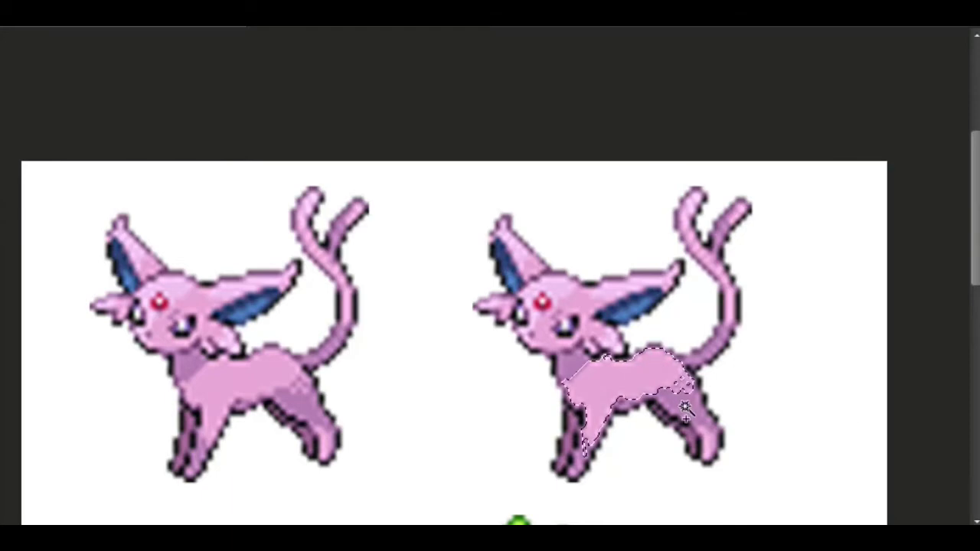
left_click(691, 433)
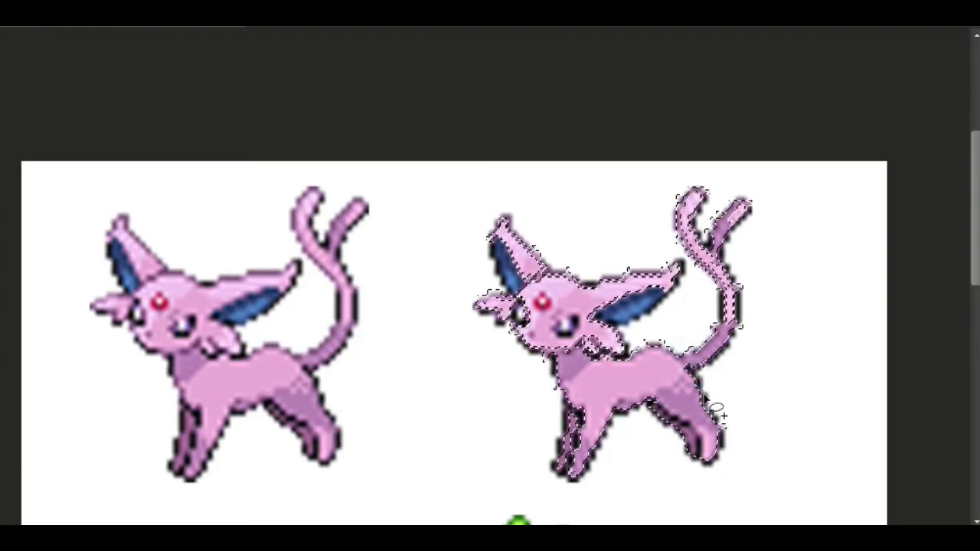
- Refine the fur selection along the back, hind legs, head, ears and cheek tuft with the Lasso tool
left_click(687, 356)
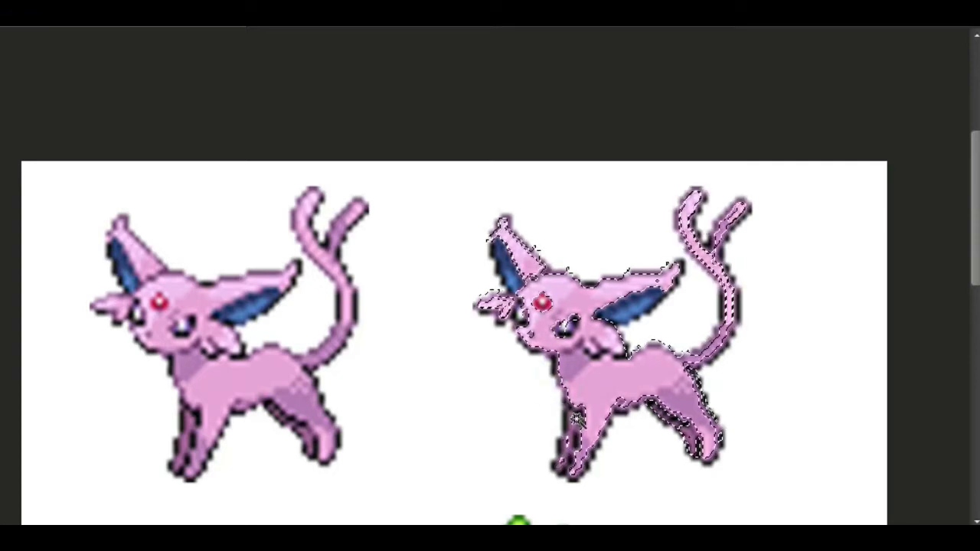
left_click(653, 399)
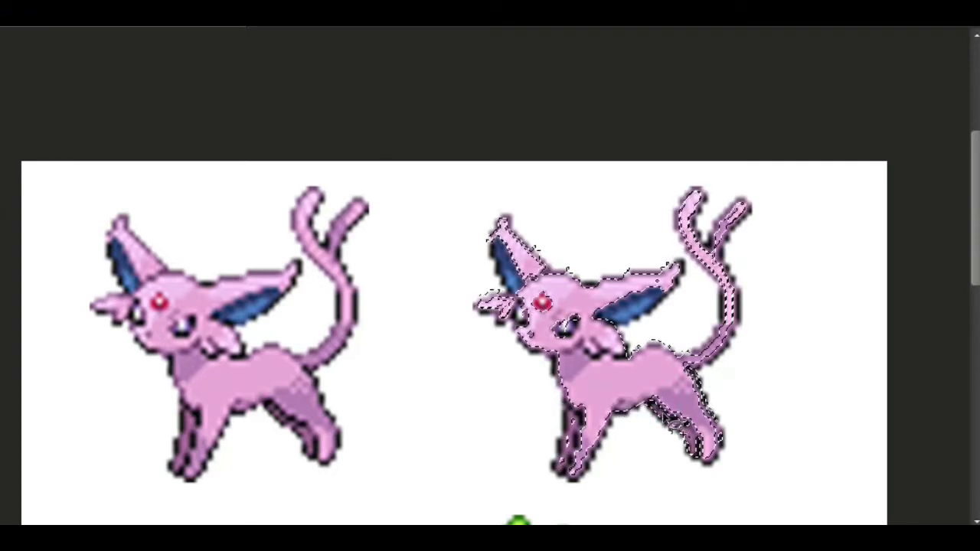
left_click(645, 400)
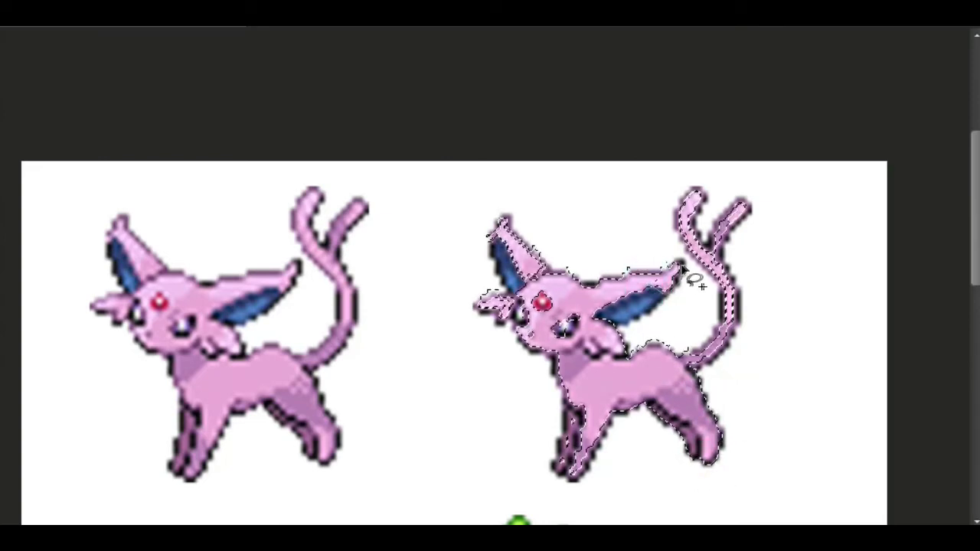
mouse_move(615, 270)
left_mouse_down()
mouse_move(639, 279)
mouse_move(643, 272)
mouse_move(568, 277)
mouse_move(590, 286)
left_mouse_up()
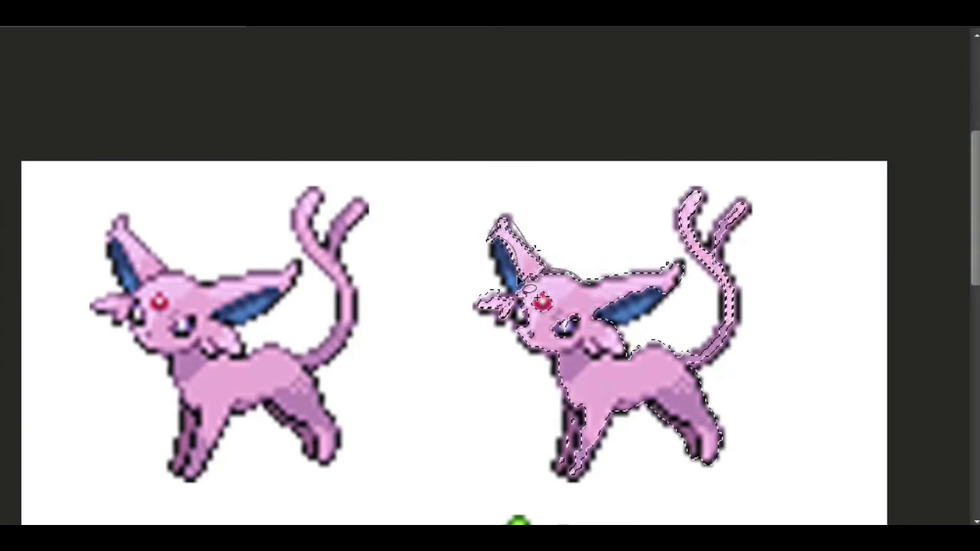
mouse_move(517, 280)
left_mouse_down()
mouse_move(525, 262)
mouse_move(501, 232)
mouse_move(557, 252)
mouse_move(552, 262)
mouse_move(488, 236)
left_mouse_up()
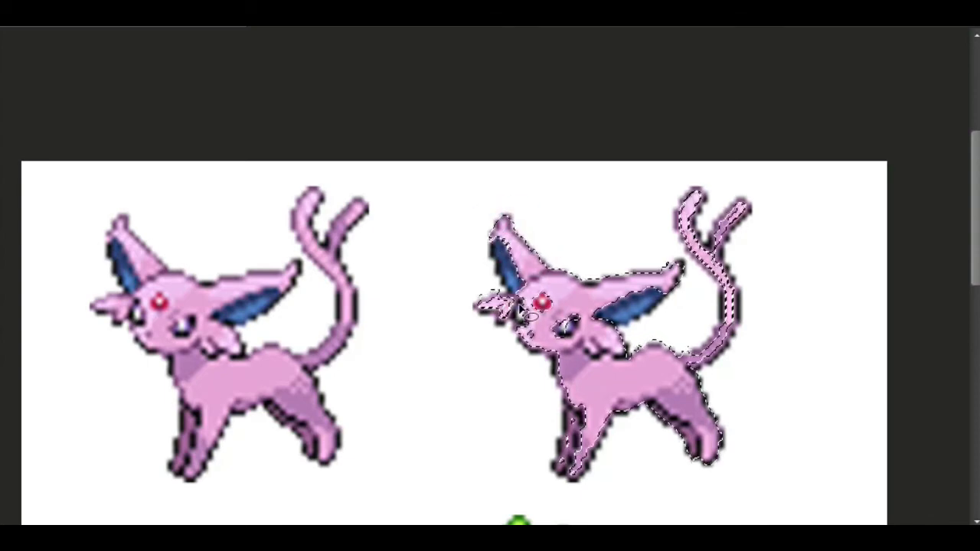
mouse_move(522, 297)
left_mouse_down()
mouse_move(500, 290)
mouse_move(496, 310)
left_mouse_up()
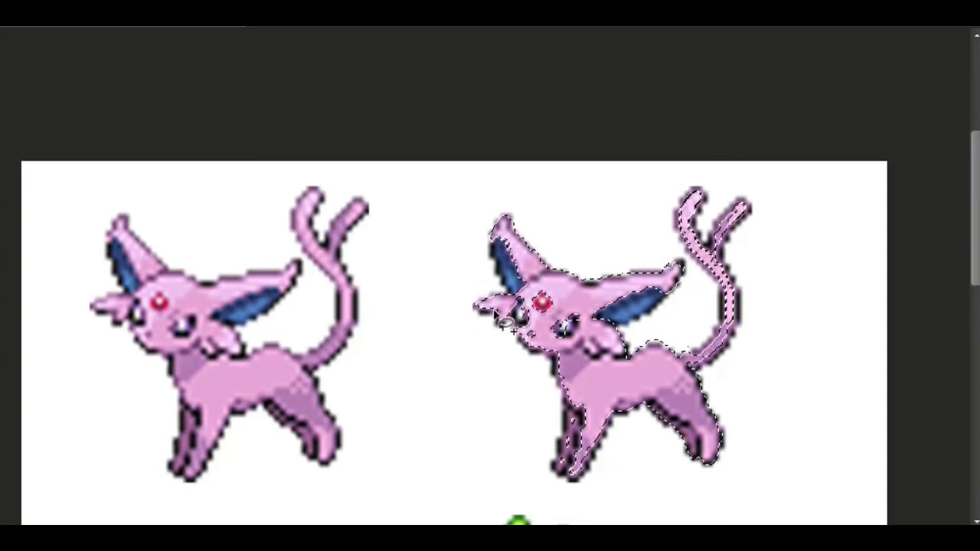
- Clean up the fur selection around the base of the tail, its outer curve and the forked tips
left_click(697, 369)
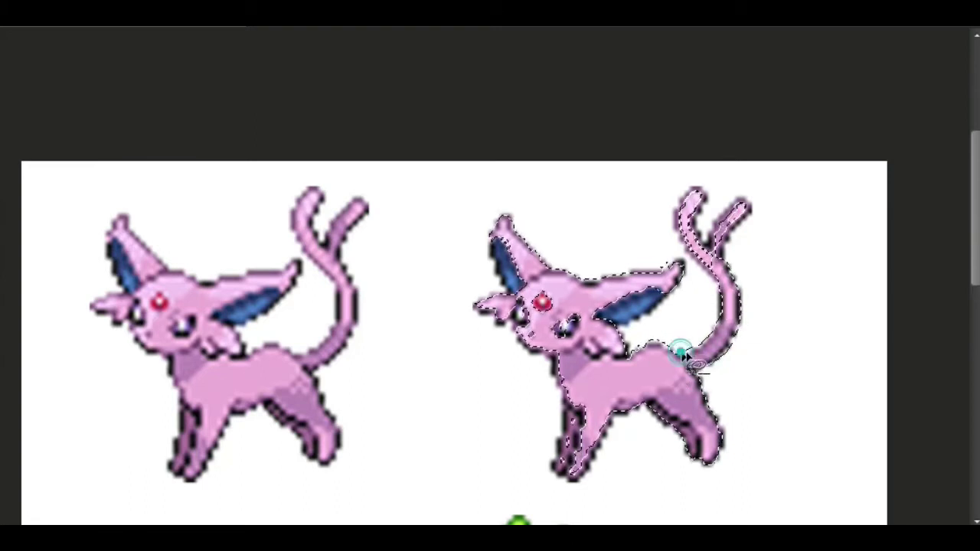
left_click(737, 271)
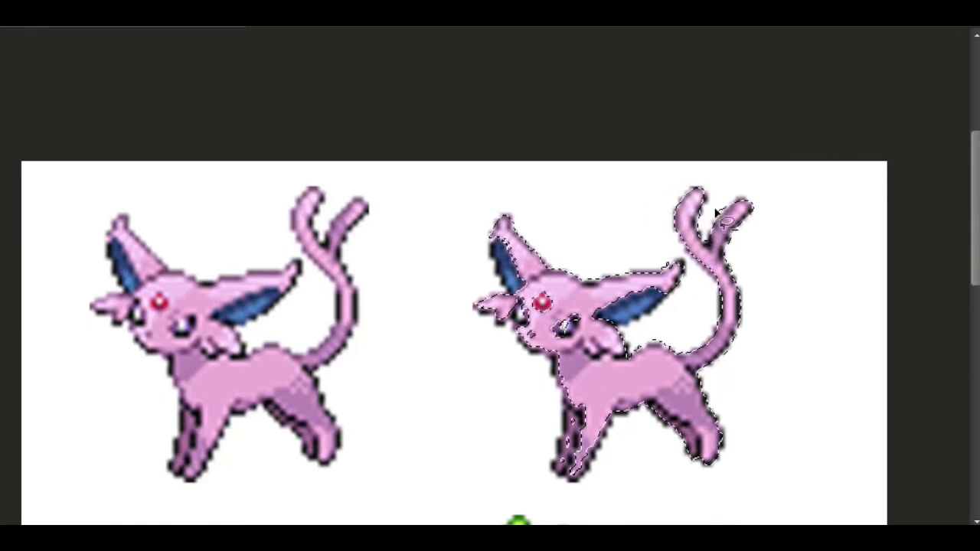
left_click(741, 196)
left_click(701, 191)
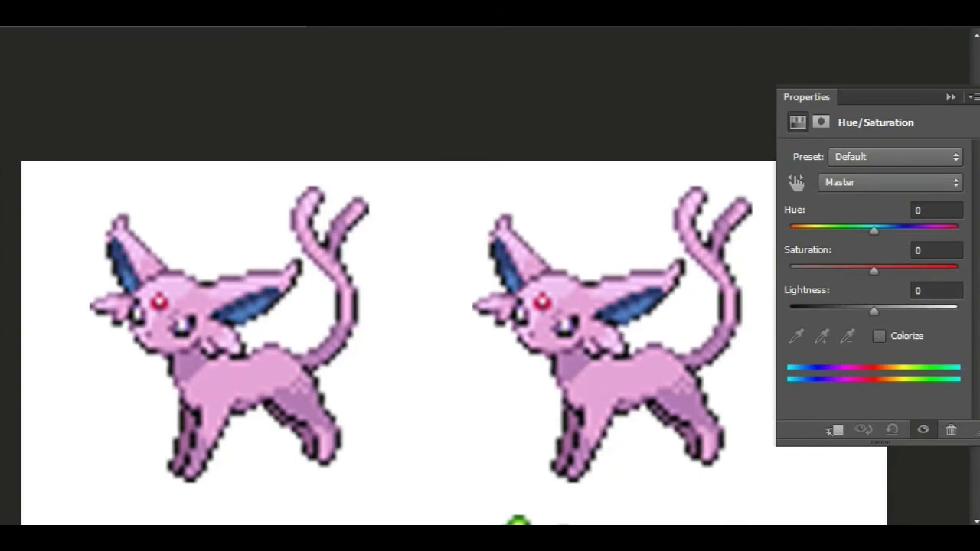
- Colorize the selected fur beige in a Hue/Saturation adjustment with hue 42, saturation 25 and lightness -9
left_click(911, 159)
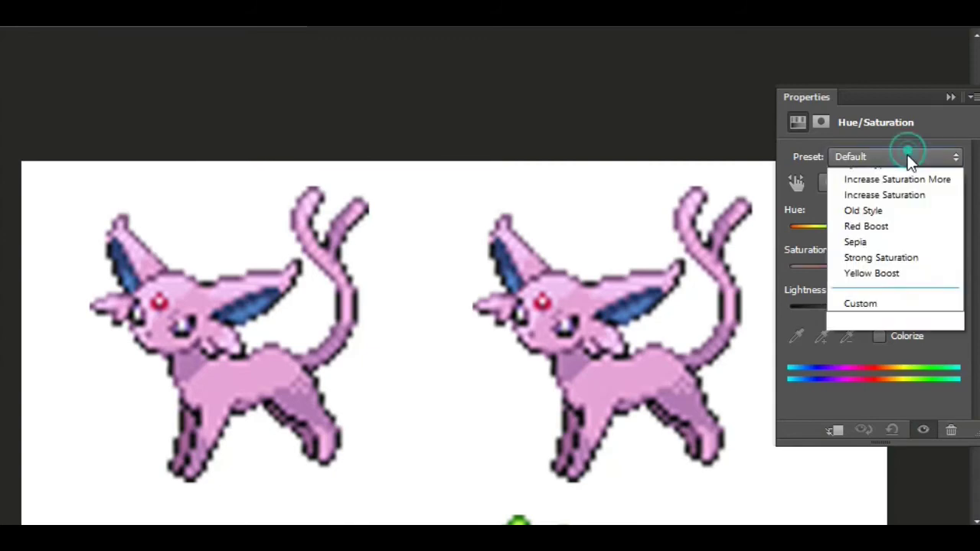
left_click(924, 128)
left_click(879, 335)
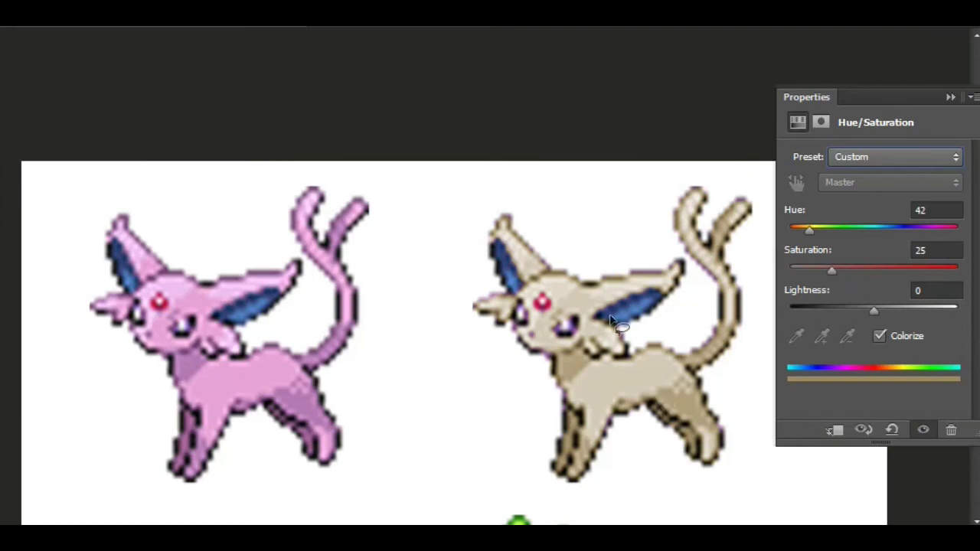
left_click_drag(871, 308, 865, 307)
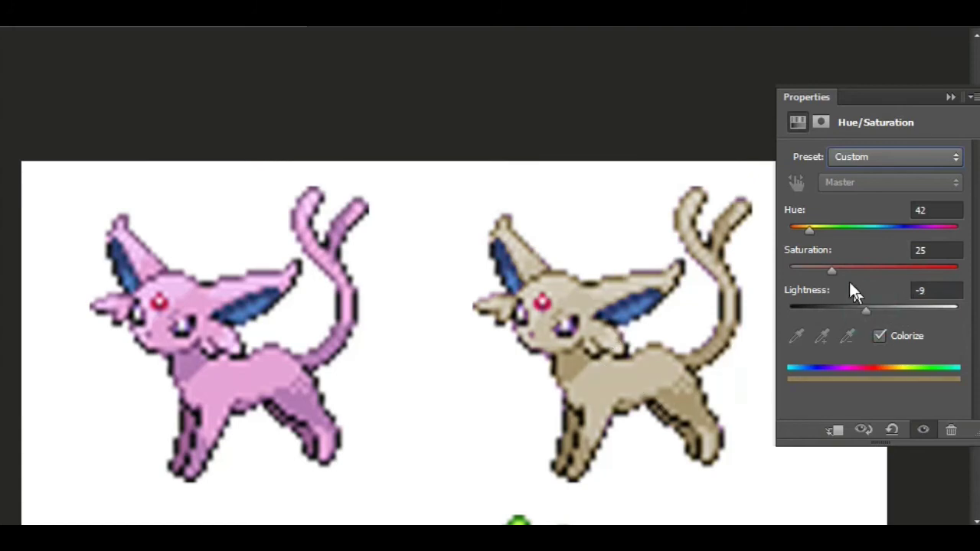
left_click_drag(850, 269, 833, 274)
- Shift the fur to a pale red with hue 360, saturation 35 and lightness +6
left_click_drag(816, 230, 969, 234)
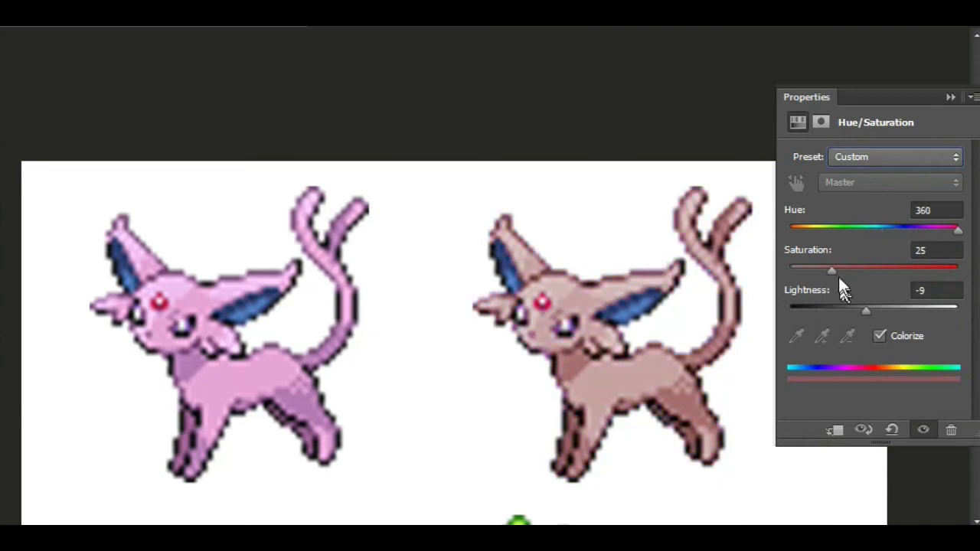
left_click_drag(866, 309, 878, 309)
left_click_drag(831, 270, 850, 269)
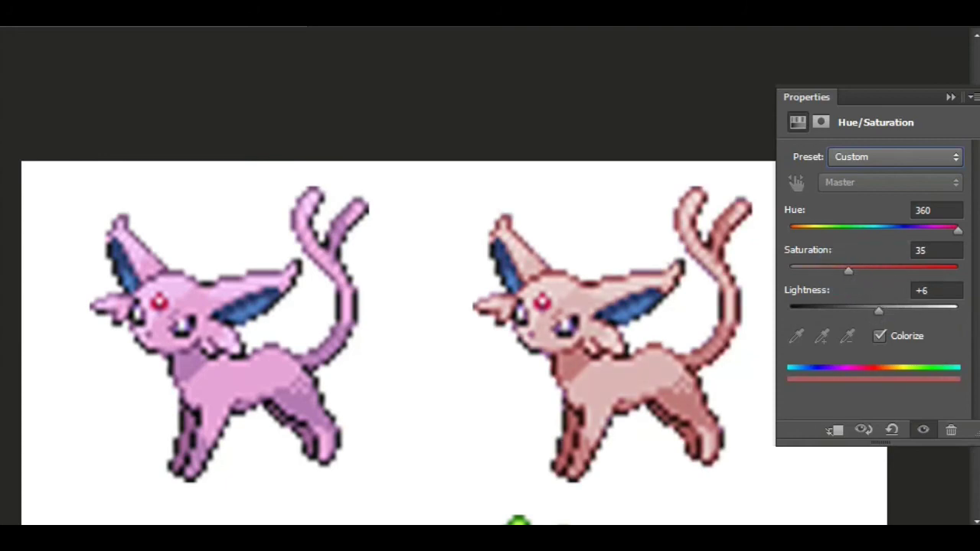
- Paint the outlines of the face, cheek tuft and lower ear into the mask of the fur's Hue/Saturation adjustment
left_click(964, 519)
left_click(516, 331)
left_click(509, 342)
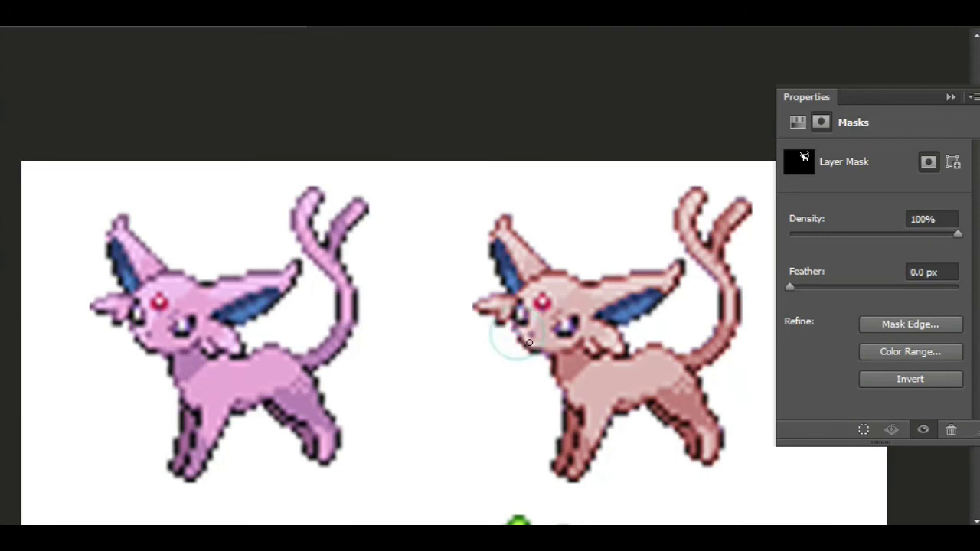
left_click(544, 352)
left_click(526, 343)
left_click(608, 325)
left_click(616, 338)
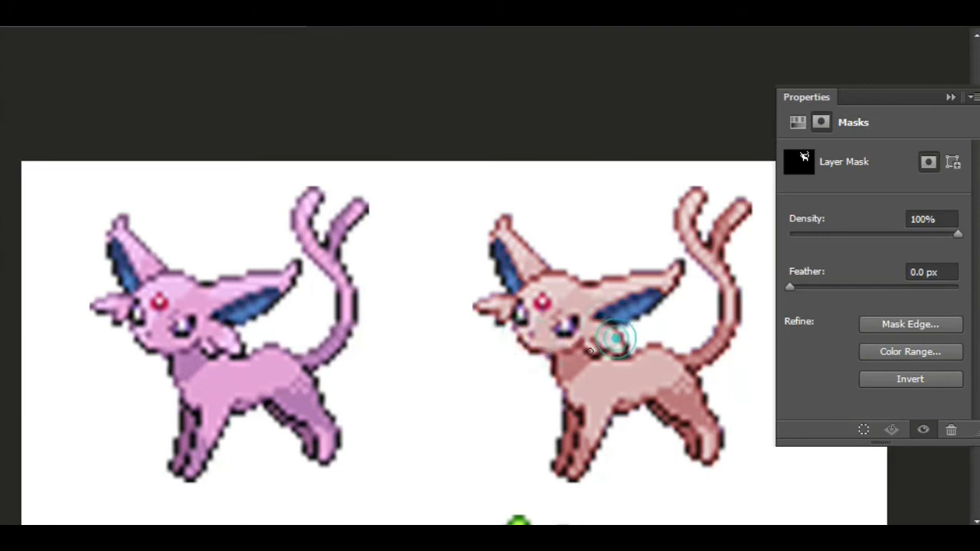
left_click(682, 272)
left_click_drag(613, 311, 652, 292)
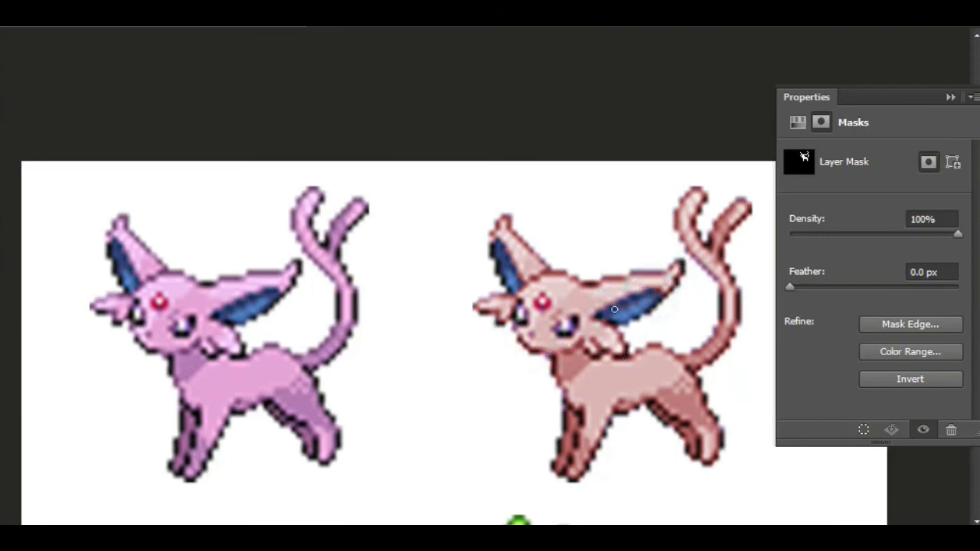
- Extend the fur adjustment's mask over the outlines of the front cheek tuft, the ear tips and the forked tail
left_click(475, 302)
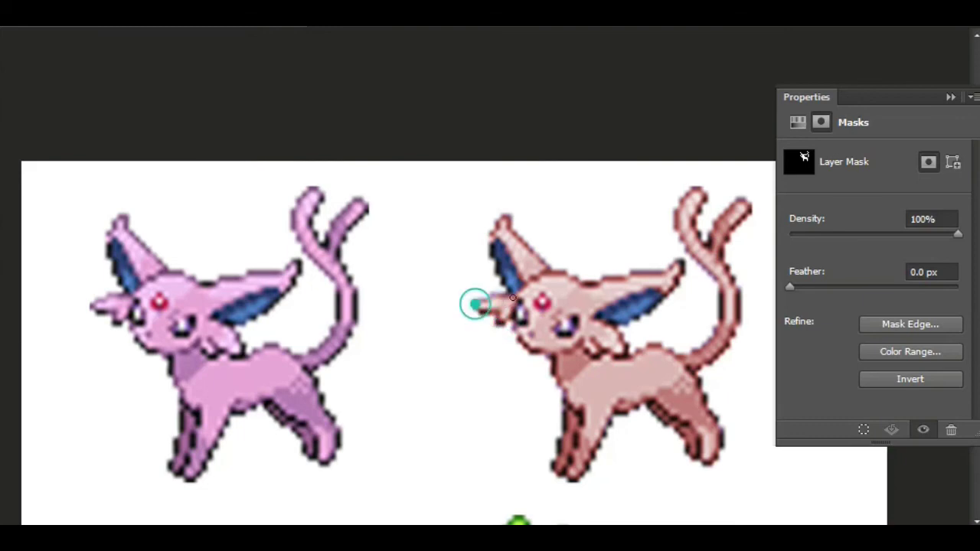
left_click(508, 219)
left_click(677, 262)
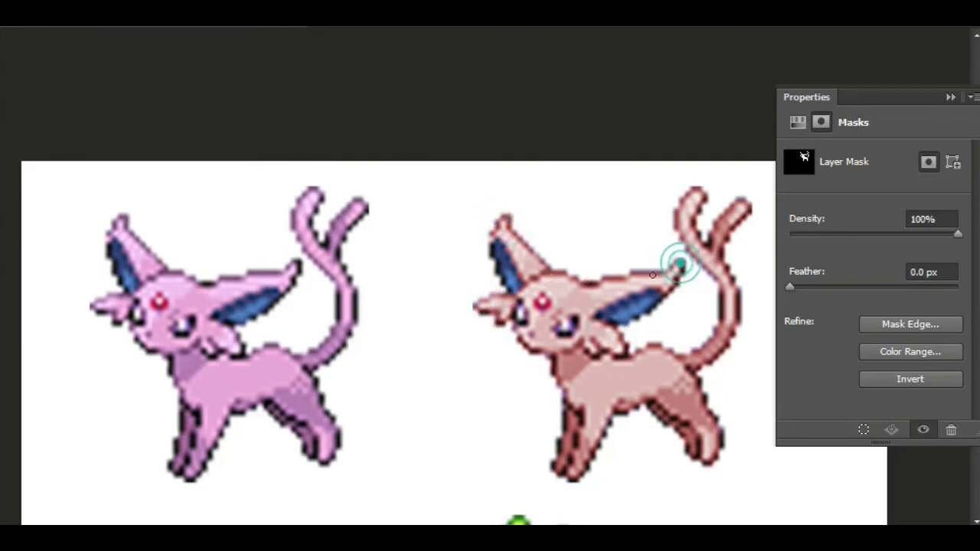
left_click(697, 192)
left_click(682, 234)
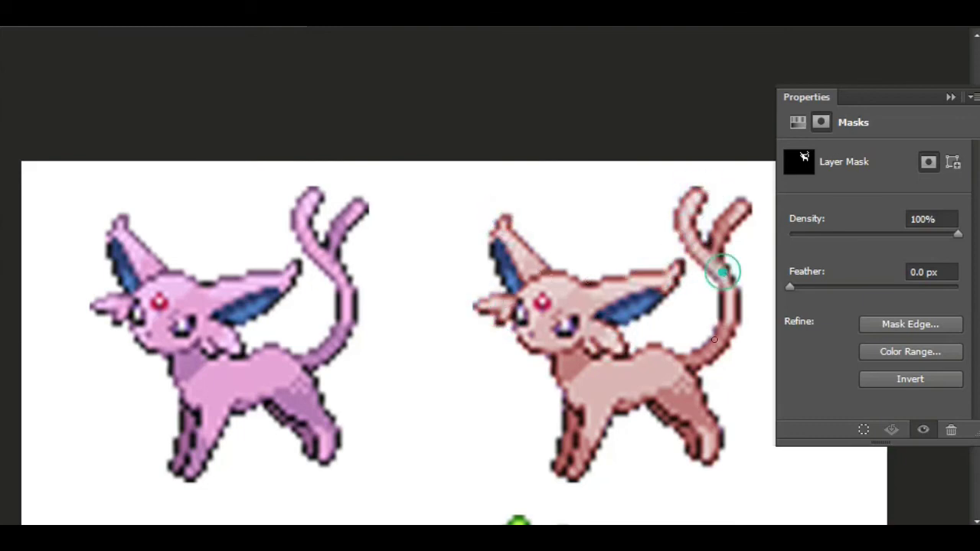
left_click(741, 205)
left_click(715, 216)
left_click(705, 241)
- Paint the belly, front leg and chest outlines into the fur mask, and take the pale red recolor off the sprite
left_click(621, 401)
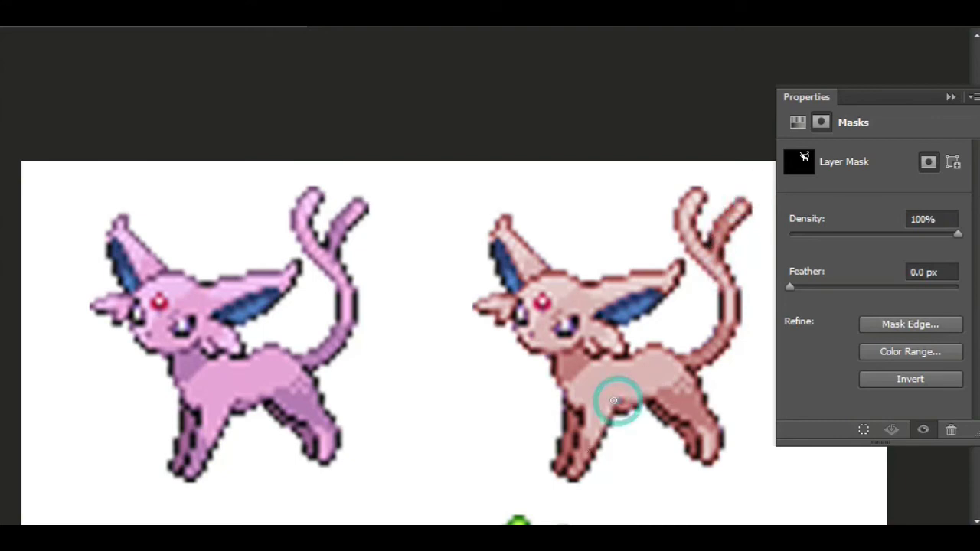
left_click(609, 423)
left_click(594, 448)
left_click(578, 479)
left_click(556, 468)
left_click(567, 422)
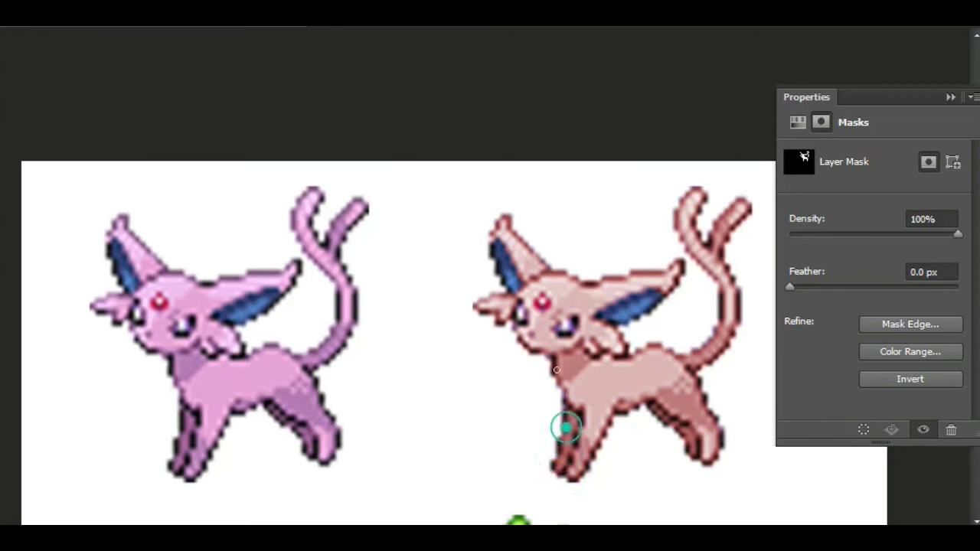
left_click(533, 348)
left_click_drag(647, 406, 615, 377)
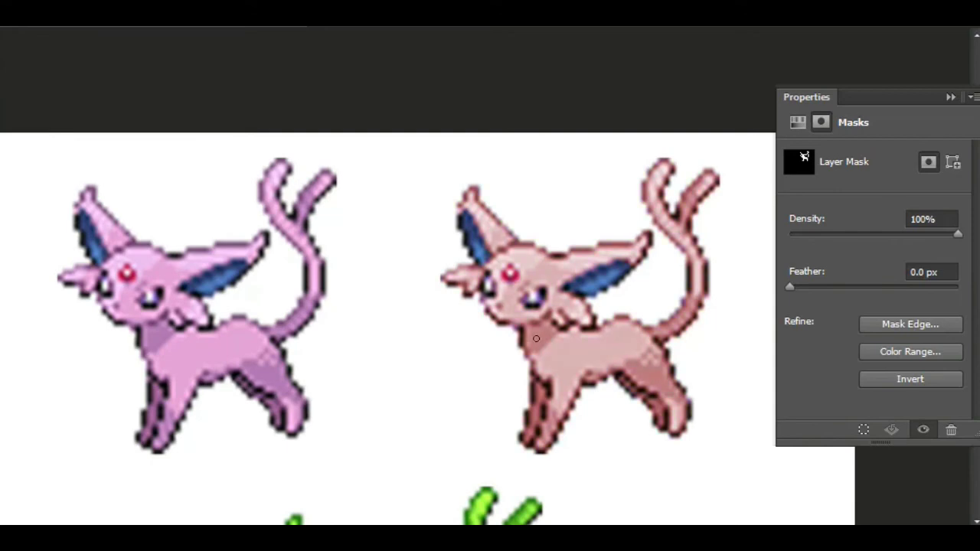
key("ctrl+z")
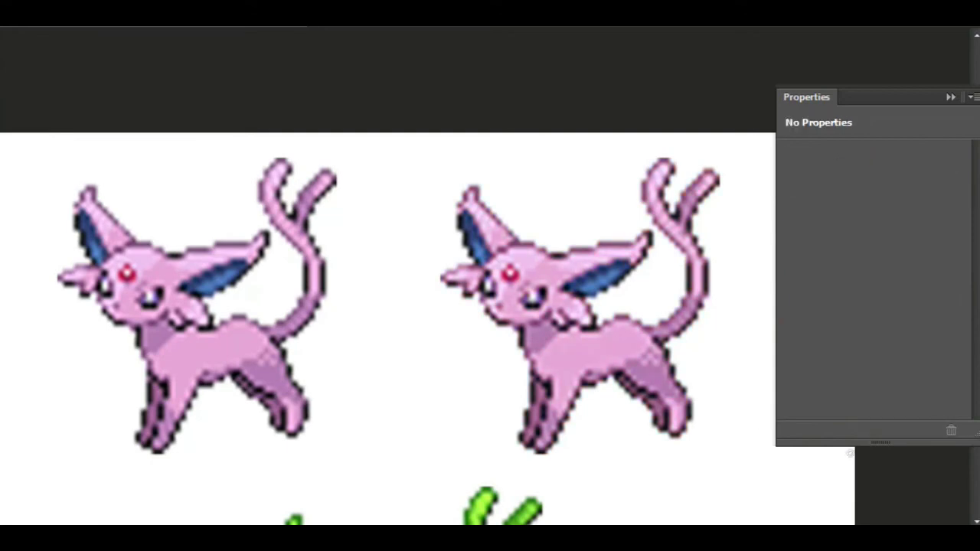
- Select the forehead gem on the duplicate Espeon and colorize it with a Hue/Saturation adjustment at hue 88 and saturation 25
left_click(512, 275)
left_click(511, 273)
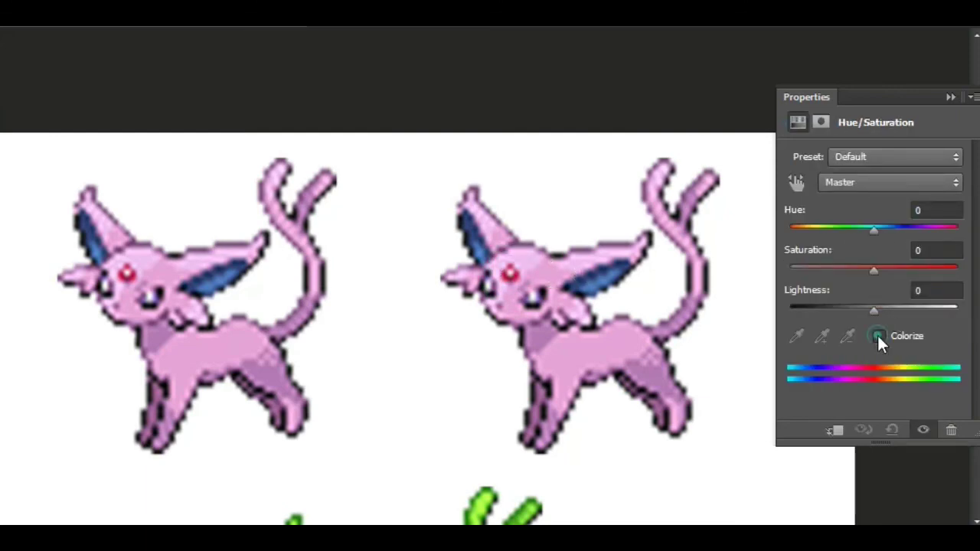
left_click(878, 336)
left_click_drag(819, 227, 832, 229)
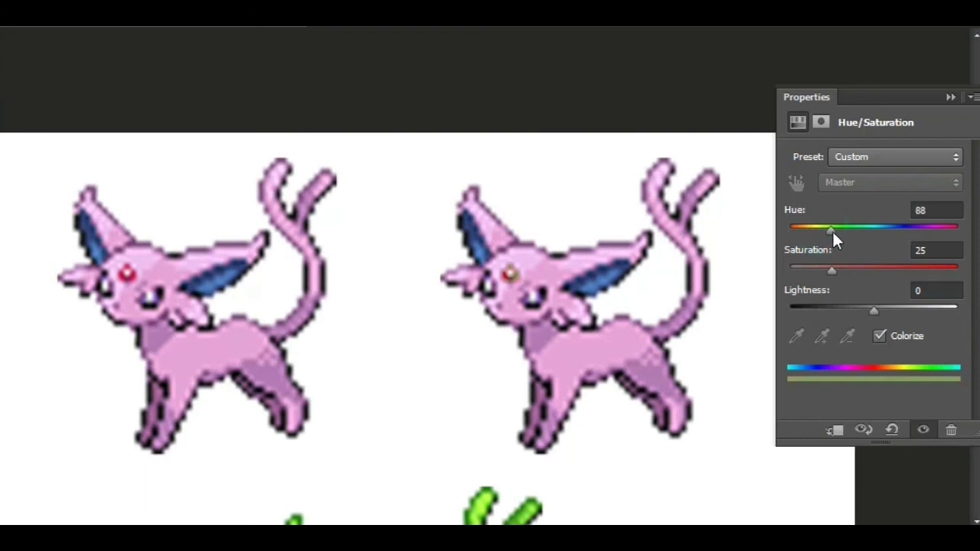
- Touch up the gem adjustment's mask with the brush so the recolor covers the whole forehead gem
left_click(949, 96)
left_click_drag(506, 253, 566, 314)
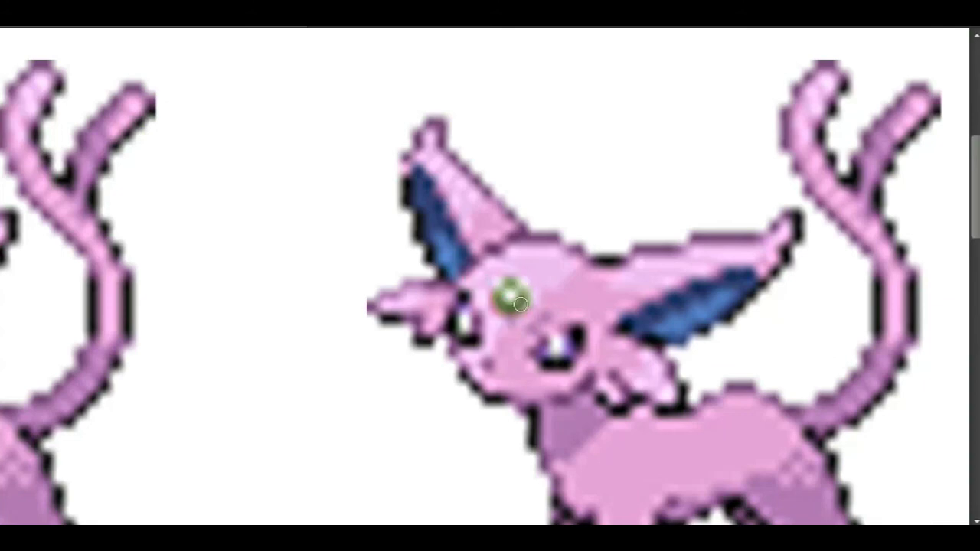
scroll(626, 335, "down", 2)
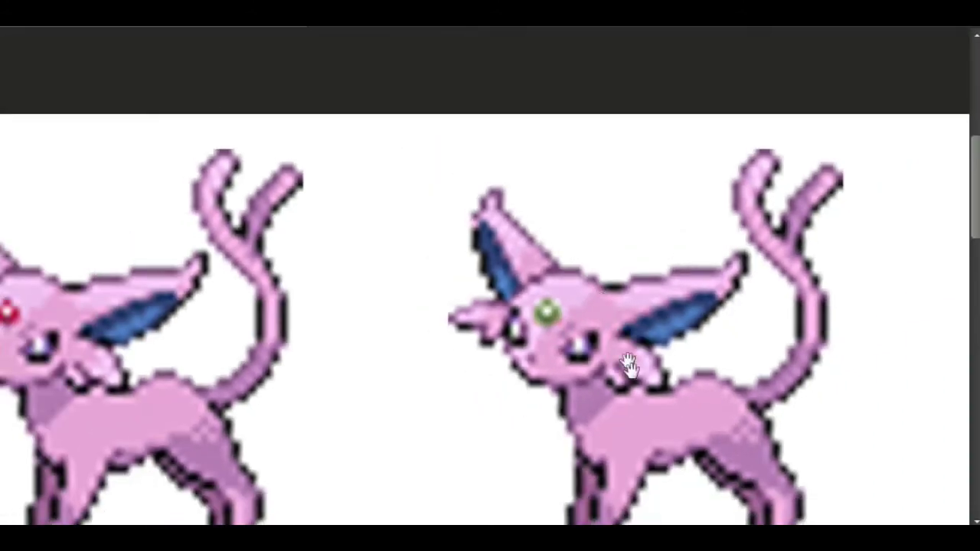
left_click_drag(627, 365, 575, 286)
scroll(534, 229, "up", 1)
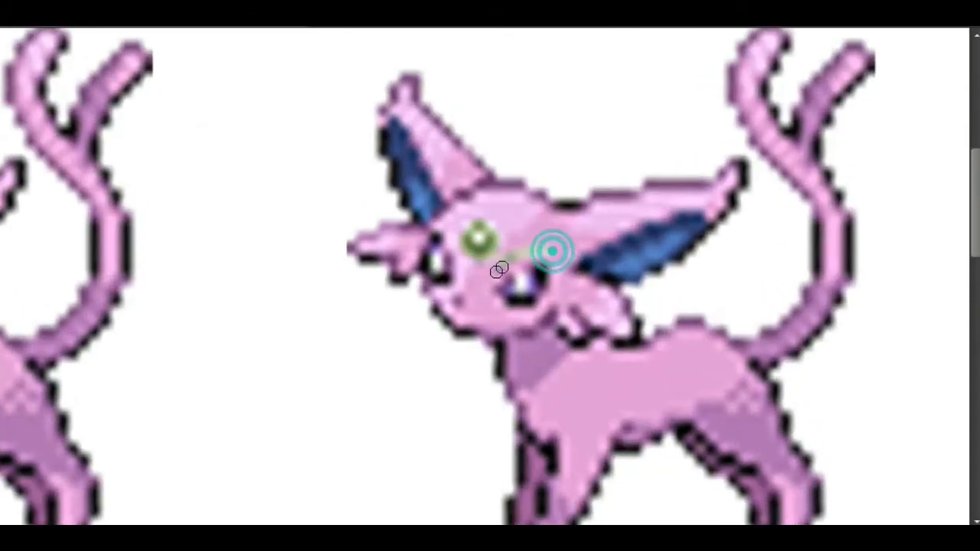
scroll(596, 318, "down", 1)
scroll(590, 307, "down", 3)
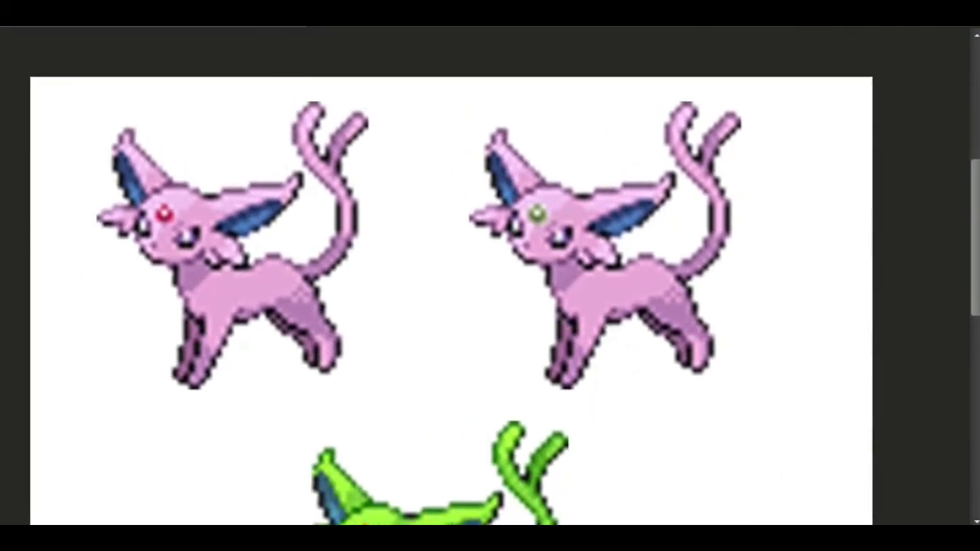
- Recolor the forehead gem gold with hue 42 and saturation 62, and shift it to turquoise with hue 170 and lightness +7
double_click(978, 508)
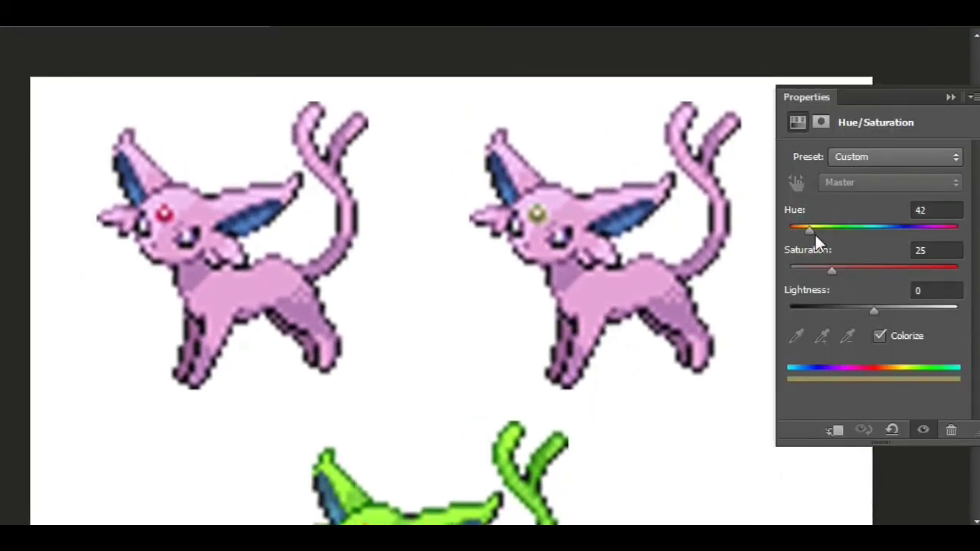
left_click_drag(864, 261, 884, 261)
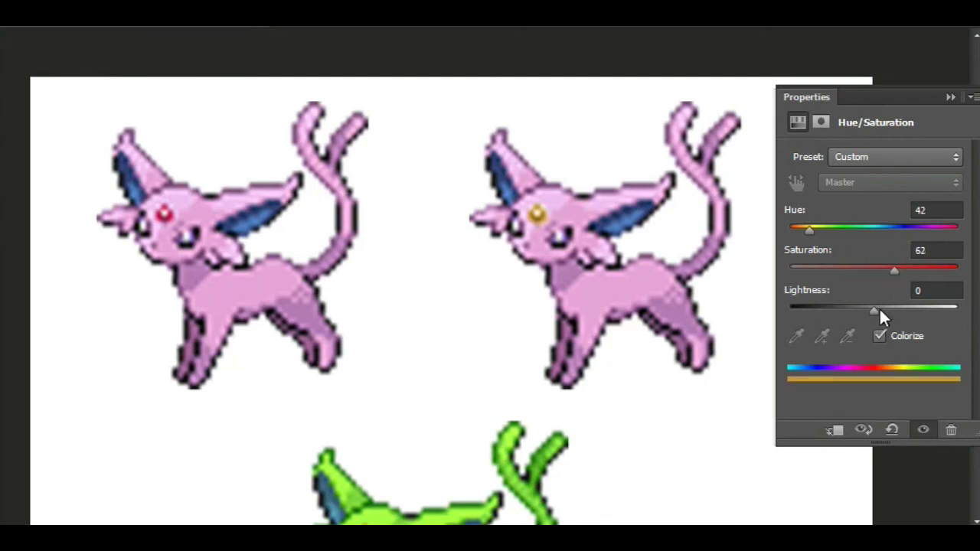
left_click_drag(803, 229, 869, 232)
mouse_move(874, 310)
left_mouse_down()
mouse_move(890, 309)
mouse_move(879, 310)
left_mouse_up()
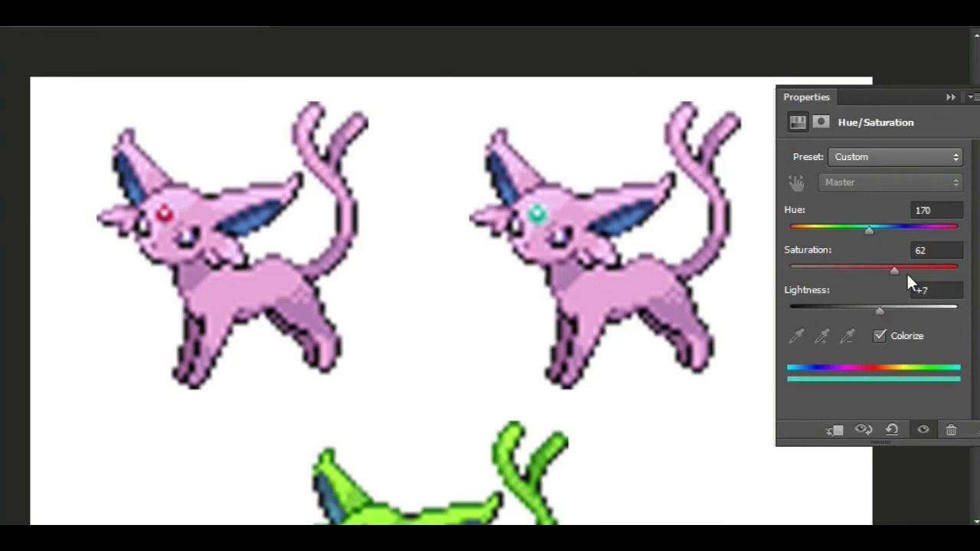
- Tune the gem to a green-teal with hue 161, lowering its saturation and raising its lightness slightly
left_click_drag(856, 228, 865, 227)
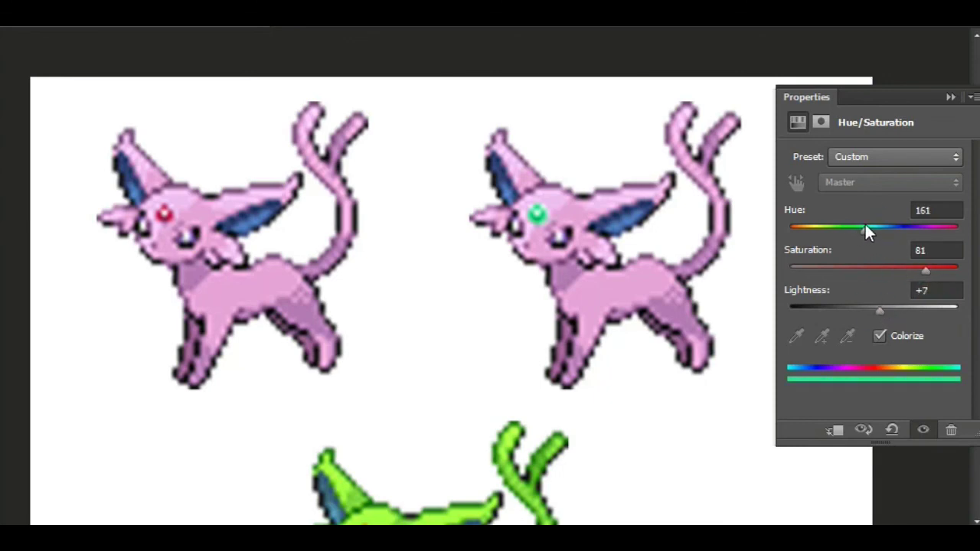
left_click_drag(925, 270, 903, 271)
left_click_drag(879, 310, 884, 304)
- Add another Hue/Saturation adjustment and enable Colorize for it
left_click(950, 97)
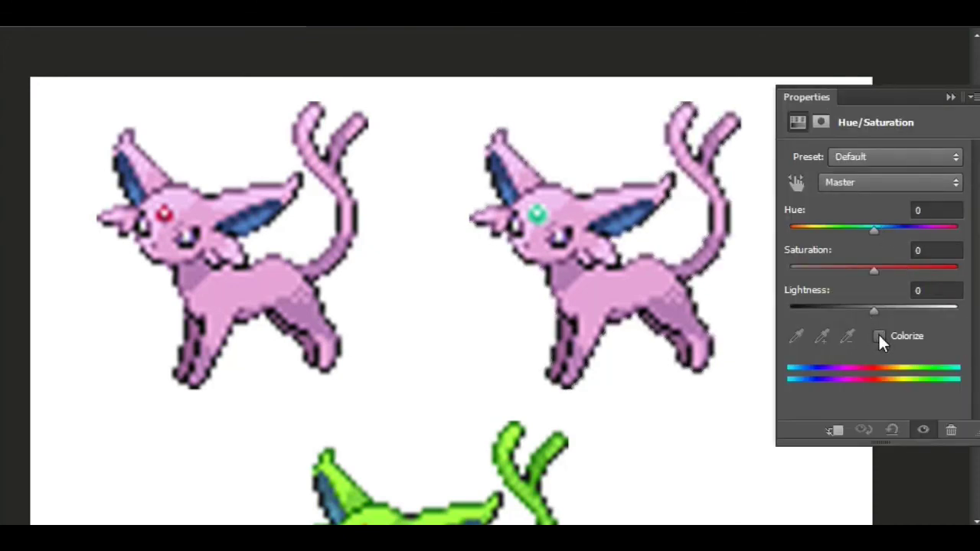
left_click(879, 336)
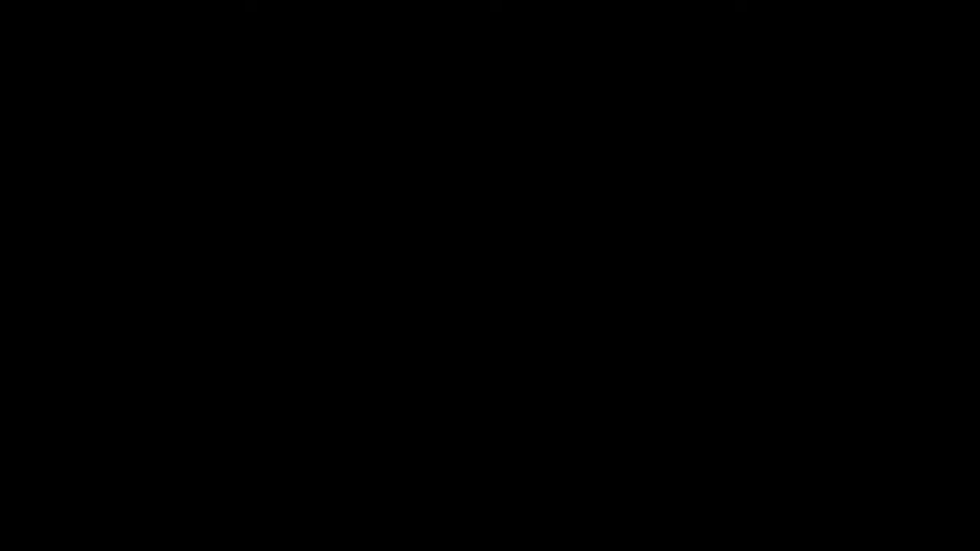